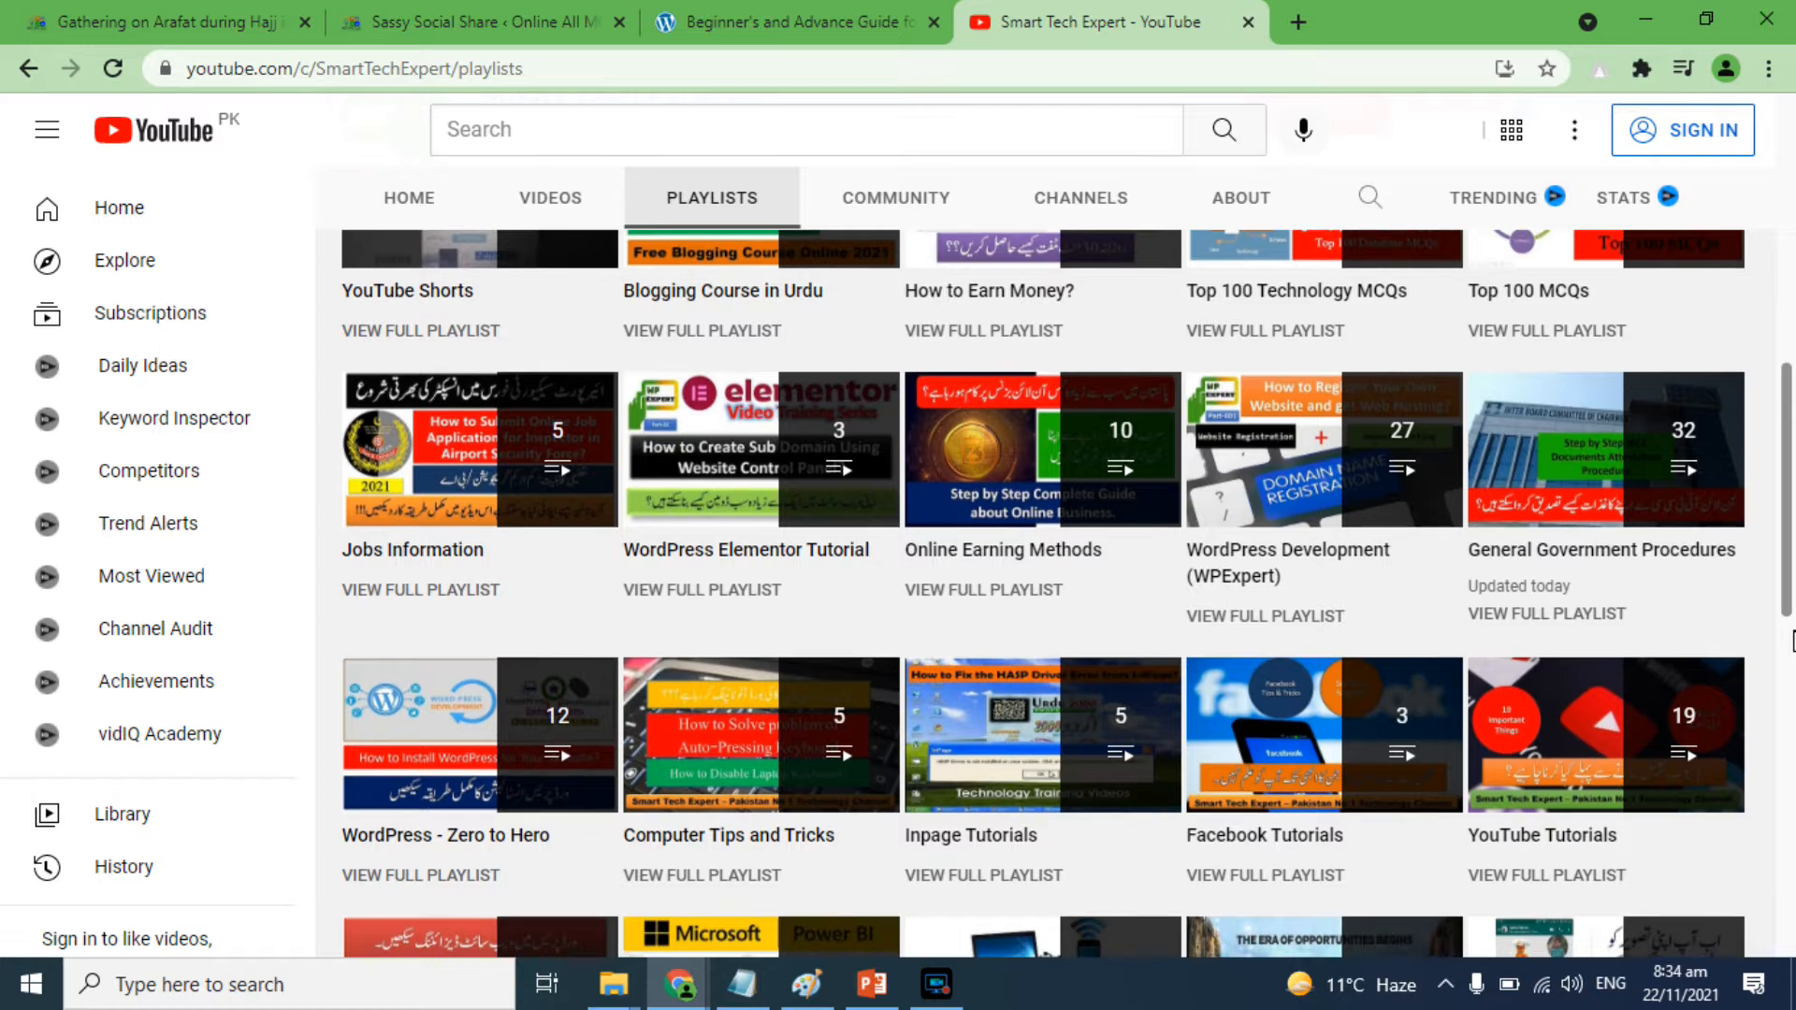
Look through the created playlists on the Smart Tech Expert YouTube channel and return to the start of the page
{"action": "scroll", "coordinate": [1793, 661], "scroll_direction": "down", "scroll_amount": 1}
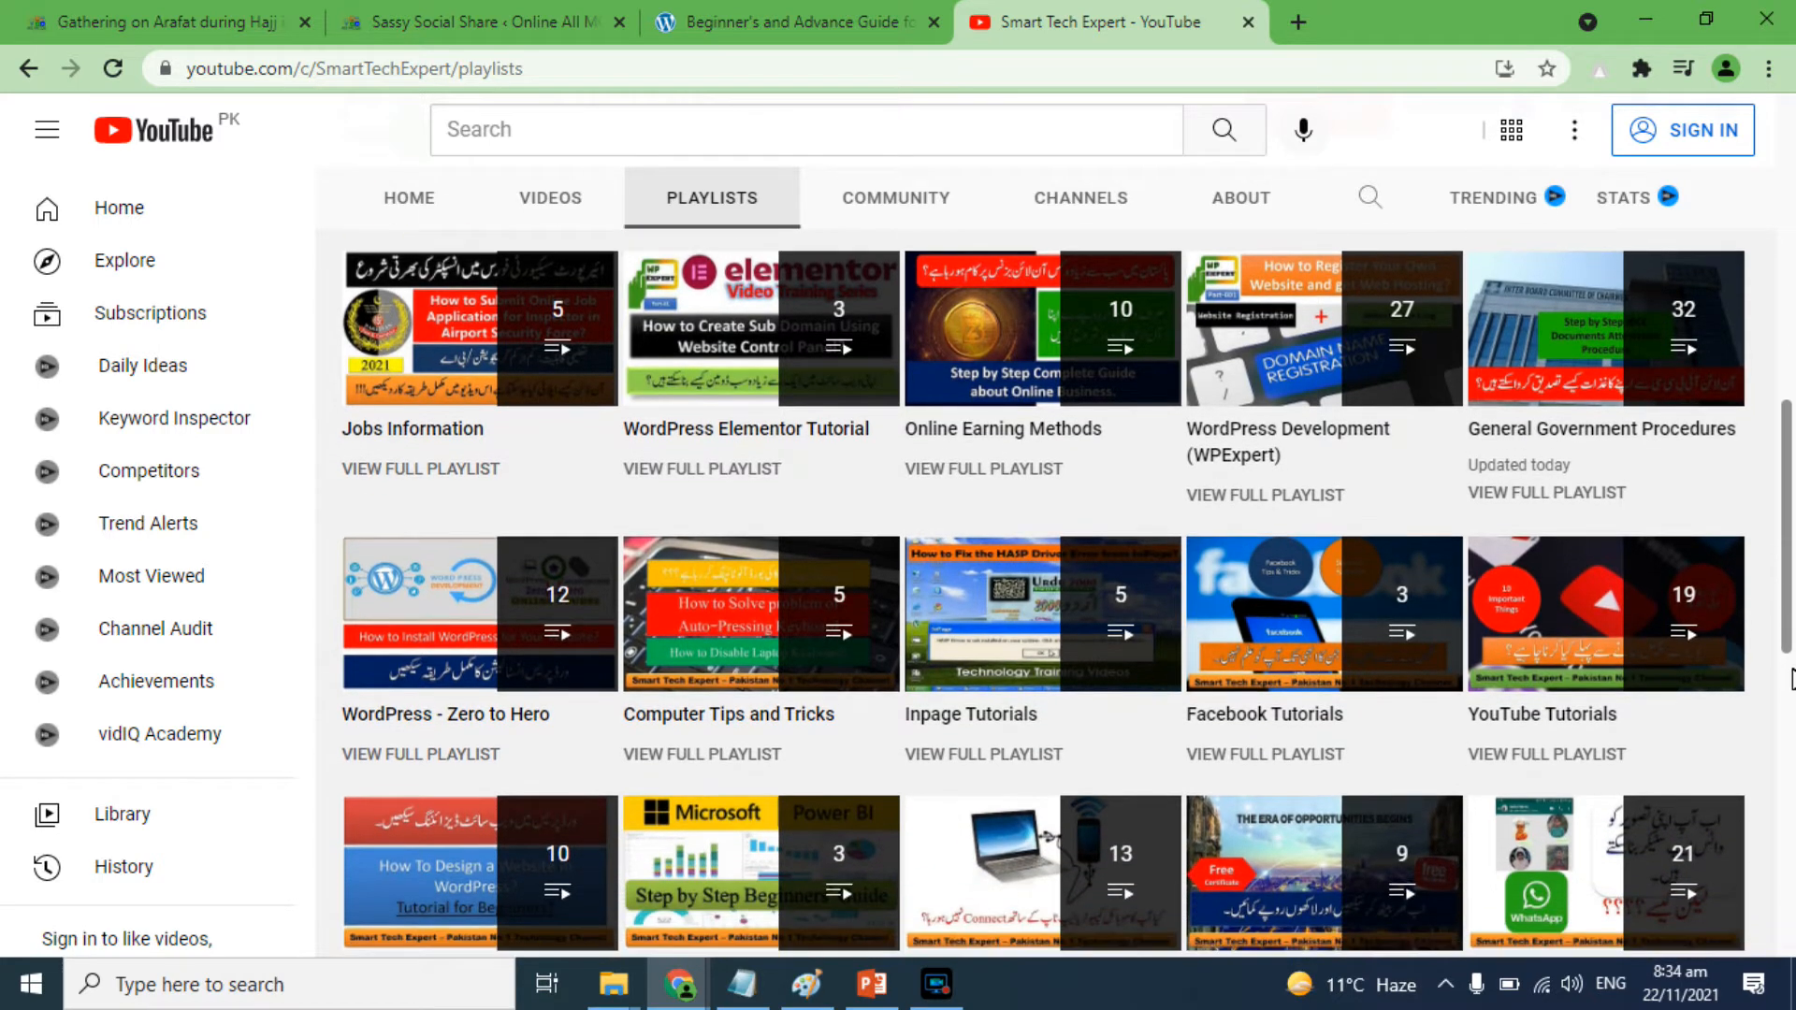
{"action": "scroll", "coordinate": [1793, 680], "scroll_direction": "down", "scroll_amount": 1}
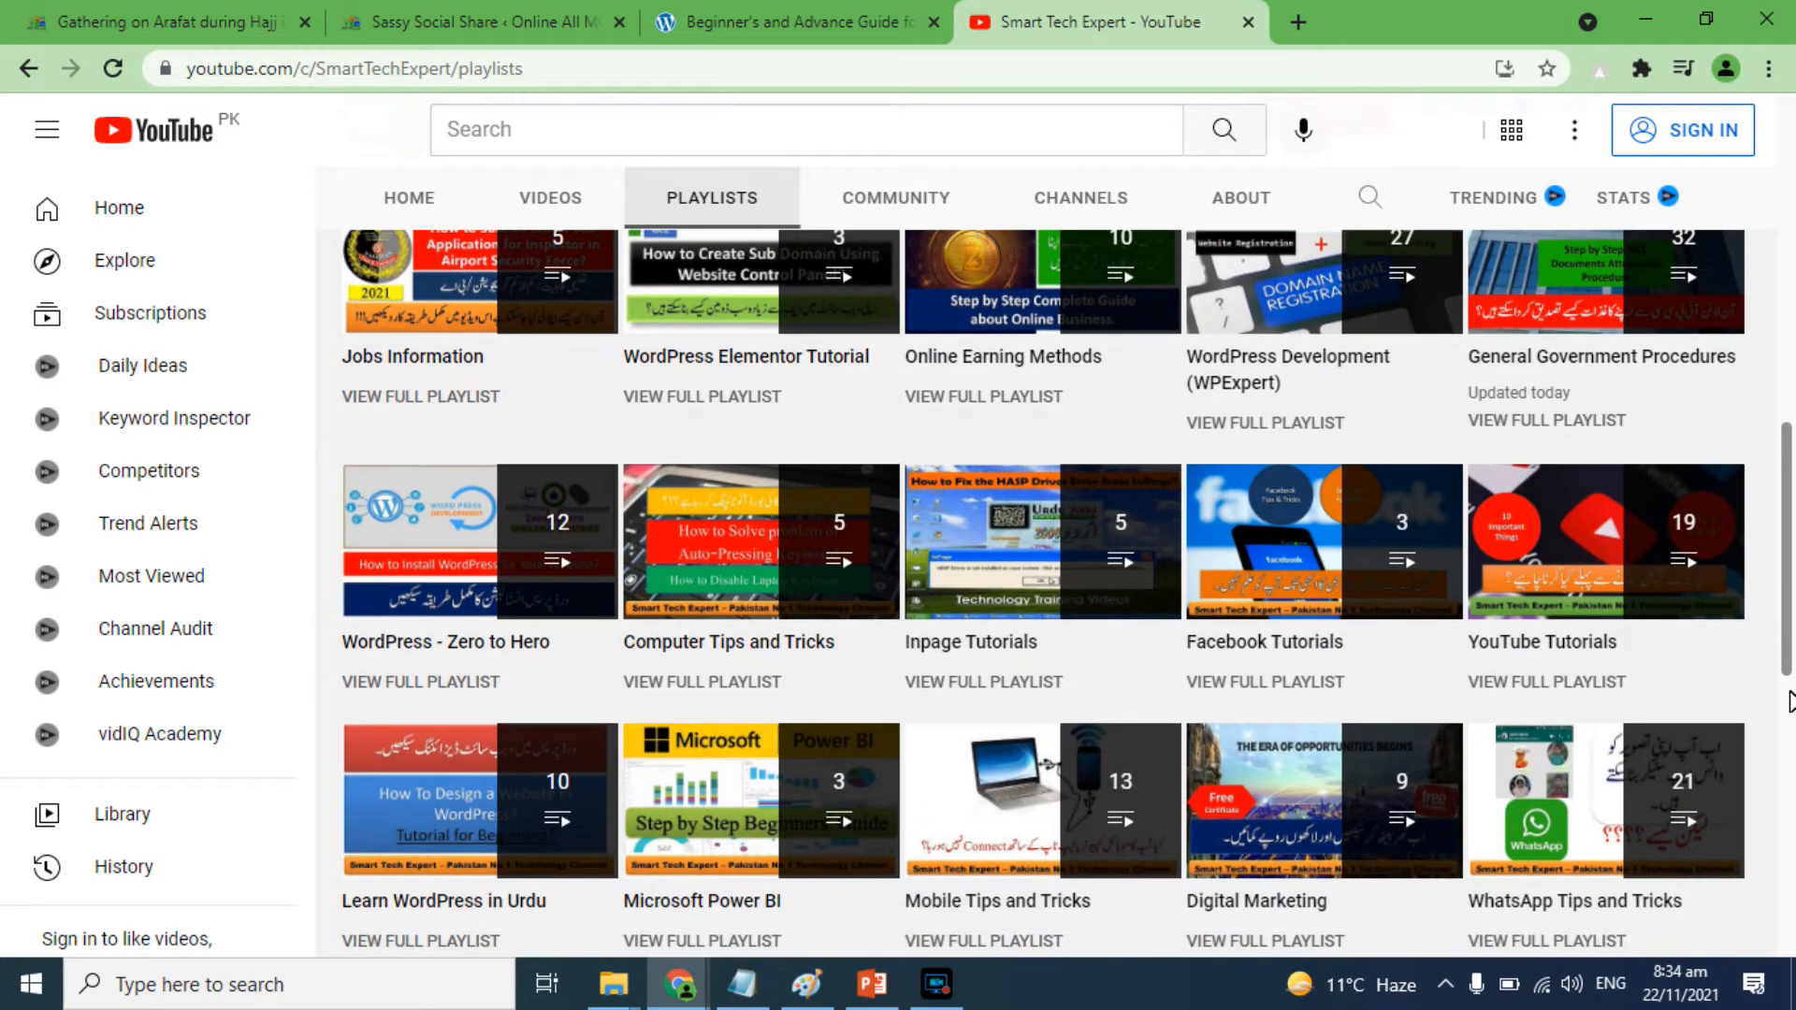
{"action": "scroll", "coordinate": [1790, 701], "scroll_direction": "down", "scroll_amount": 1}
{"action": "scroll", "coordinate": [1790, 725], "scroll_direction": "down", "scroll_amount": 1}
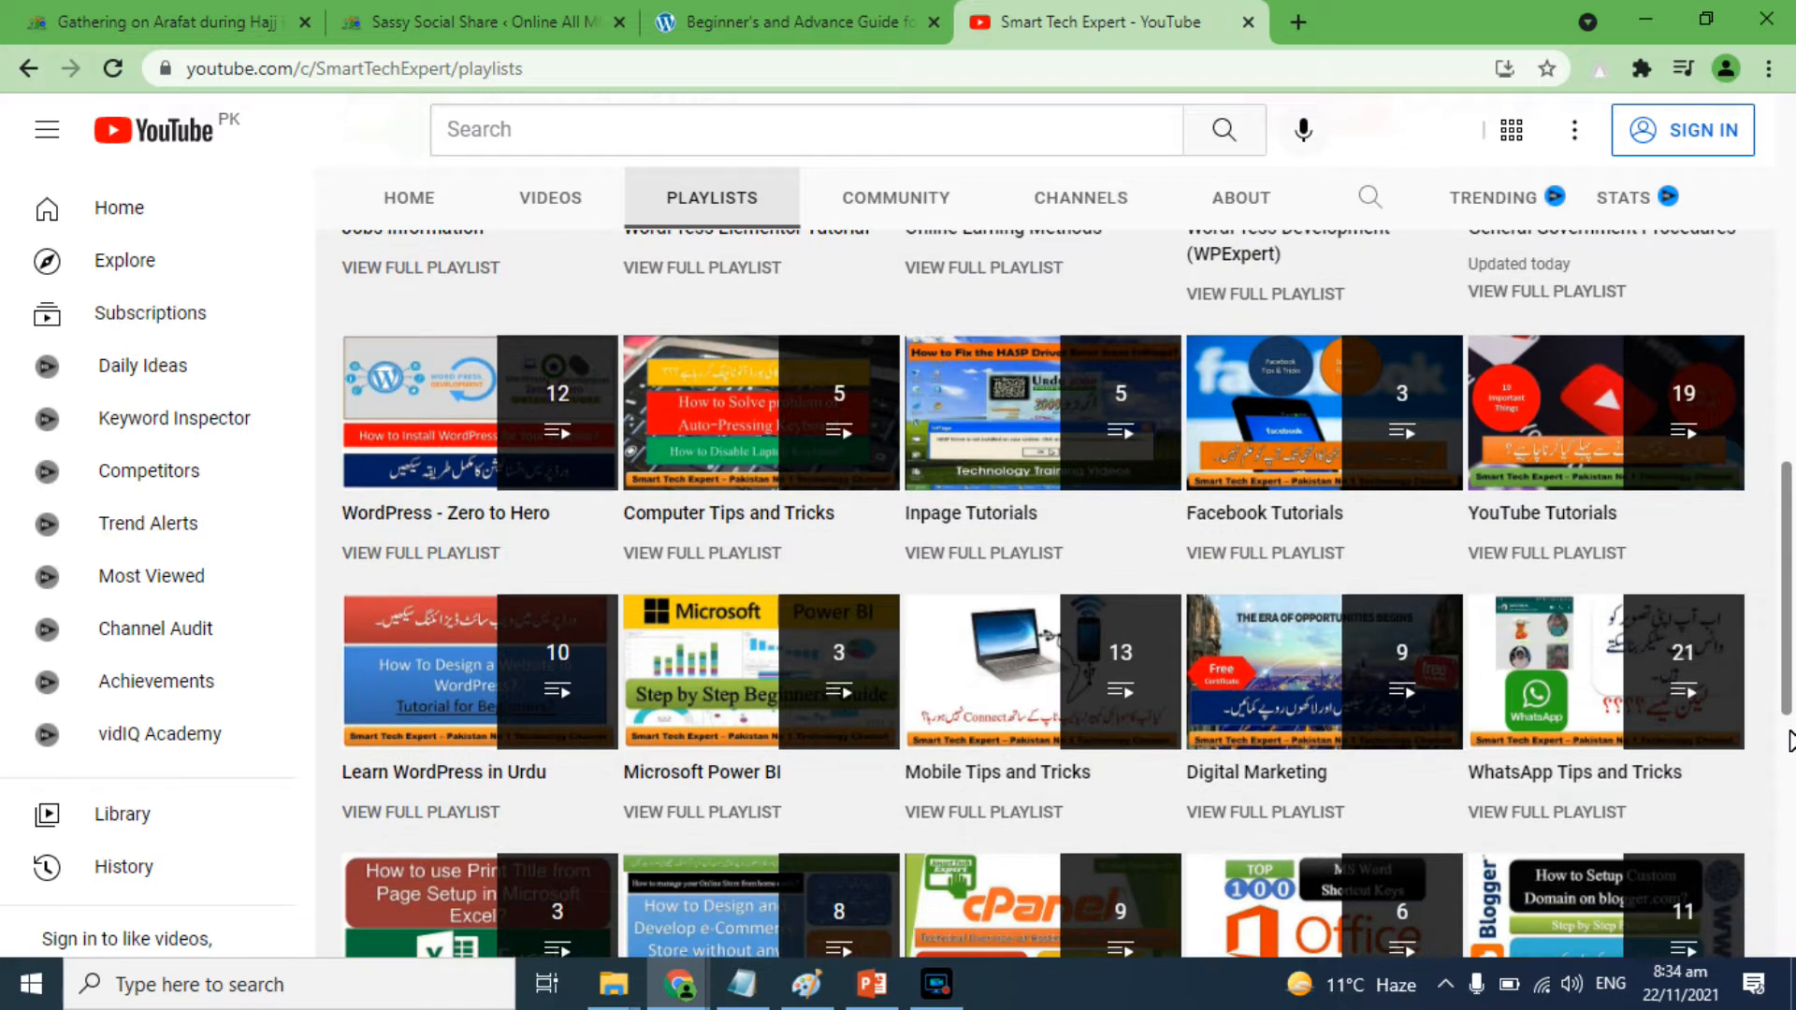
{"action": "scroll", "coordinate": [1790, 758], "scroll_direction": "down", "scroll_amount": 2}
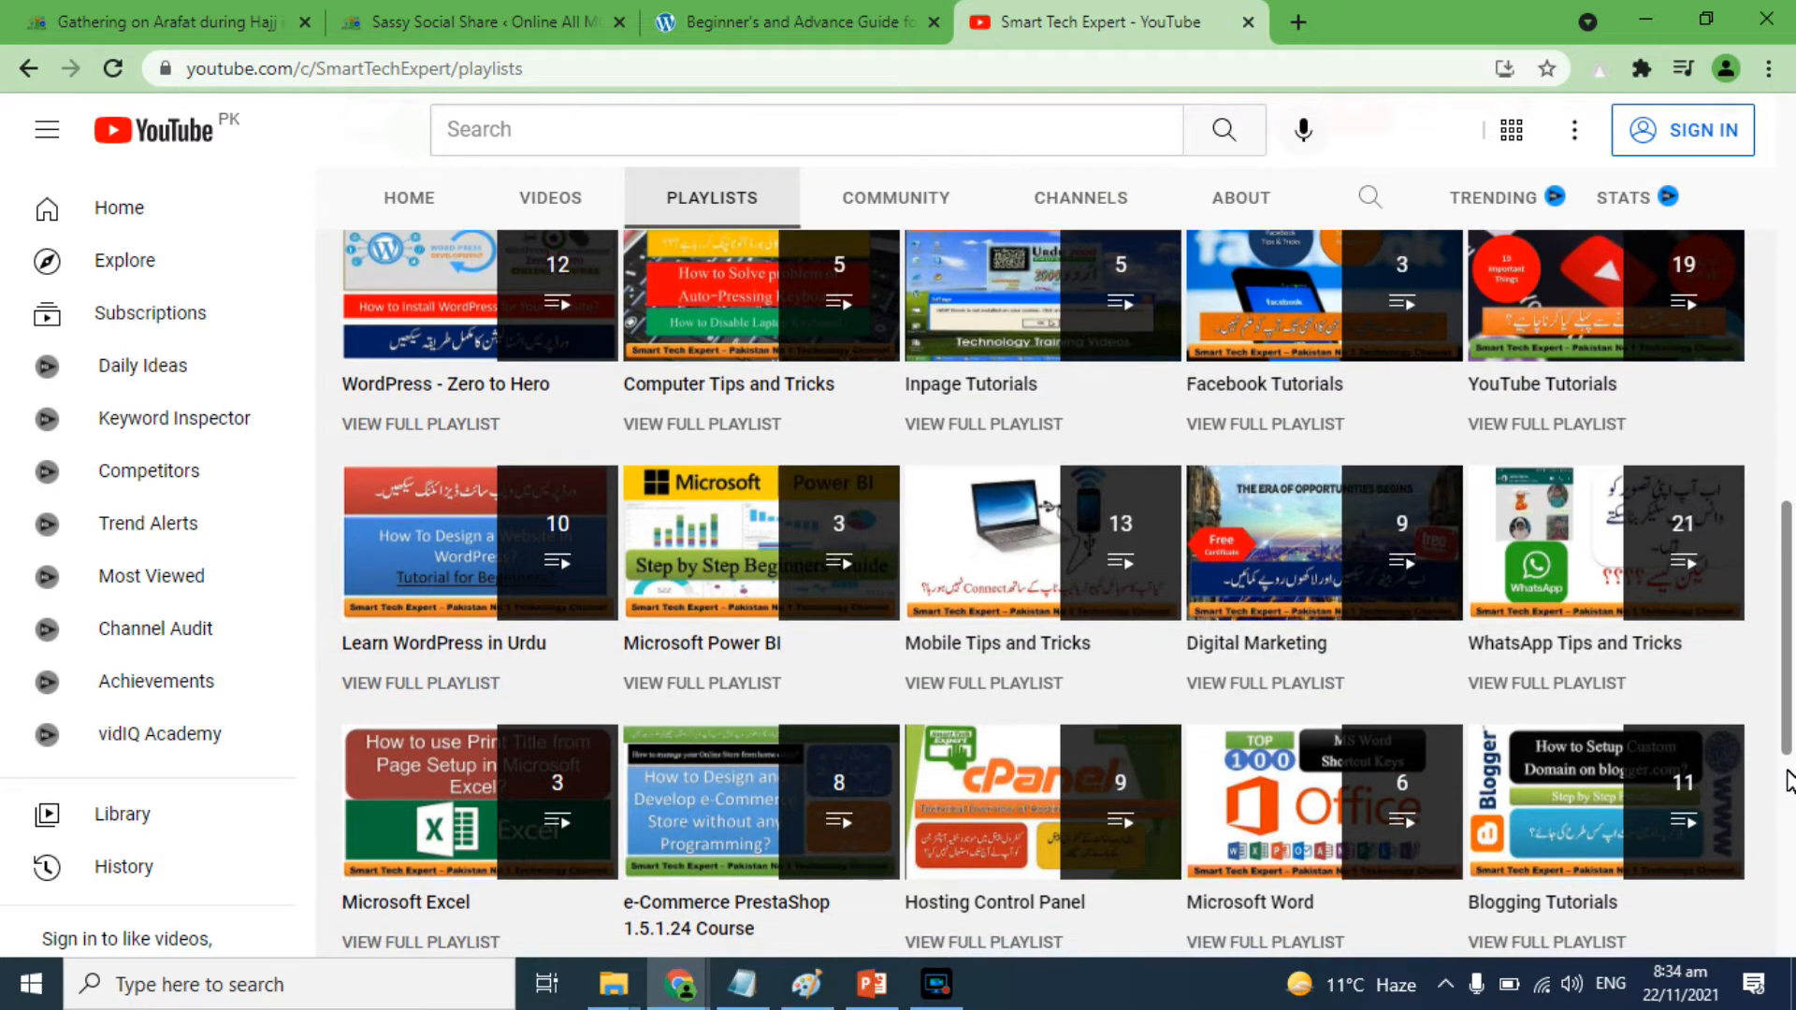
{"action": "scroll", "coordinate": [1790, 800], "scroll_direction": "down", "scroll_amount": 2}
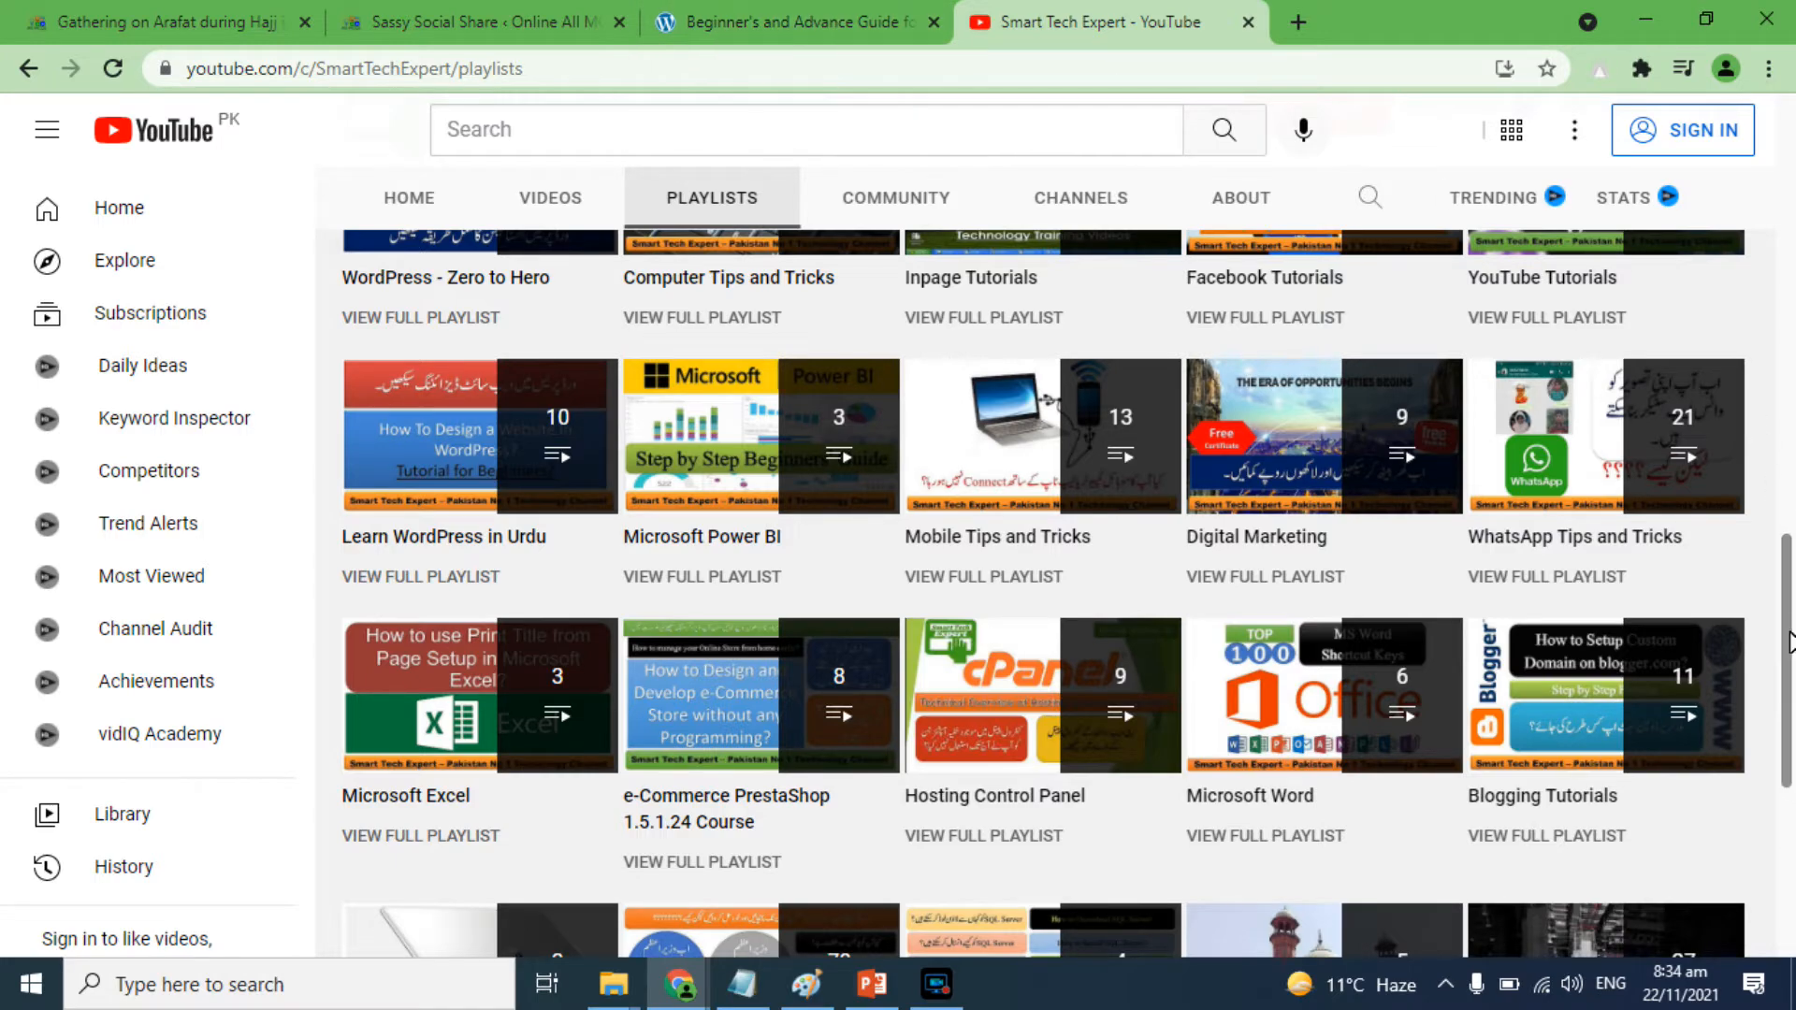
{"action": "scroll", "coordinate": [1789, 644], "scroll_direction": "up", "scroll_amount": 15}
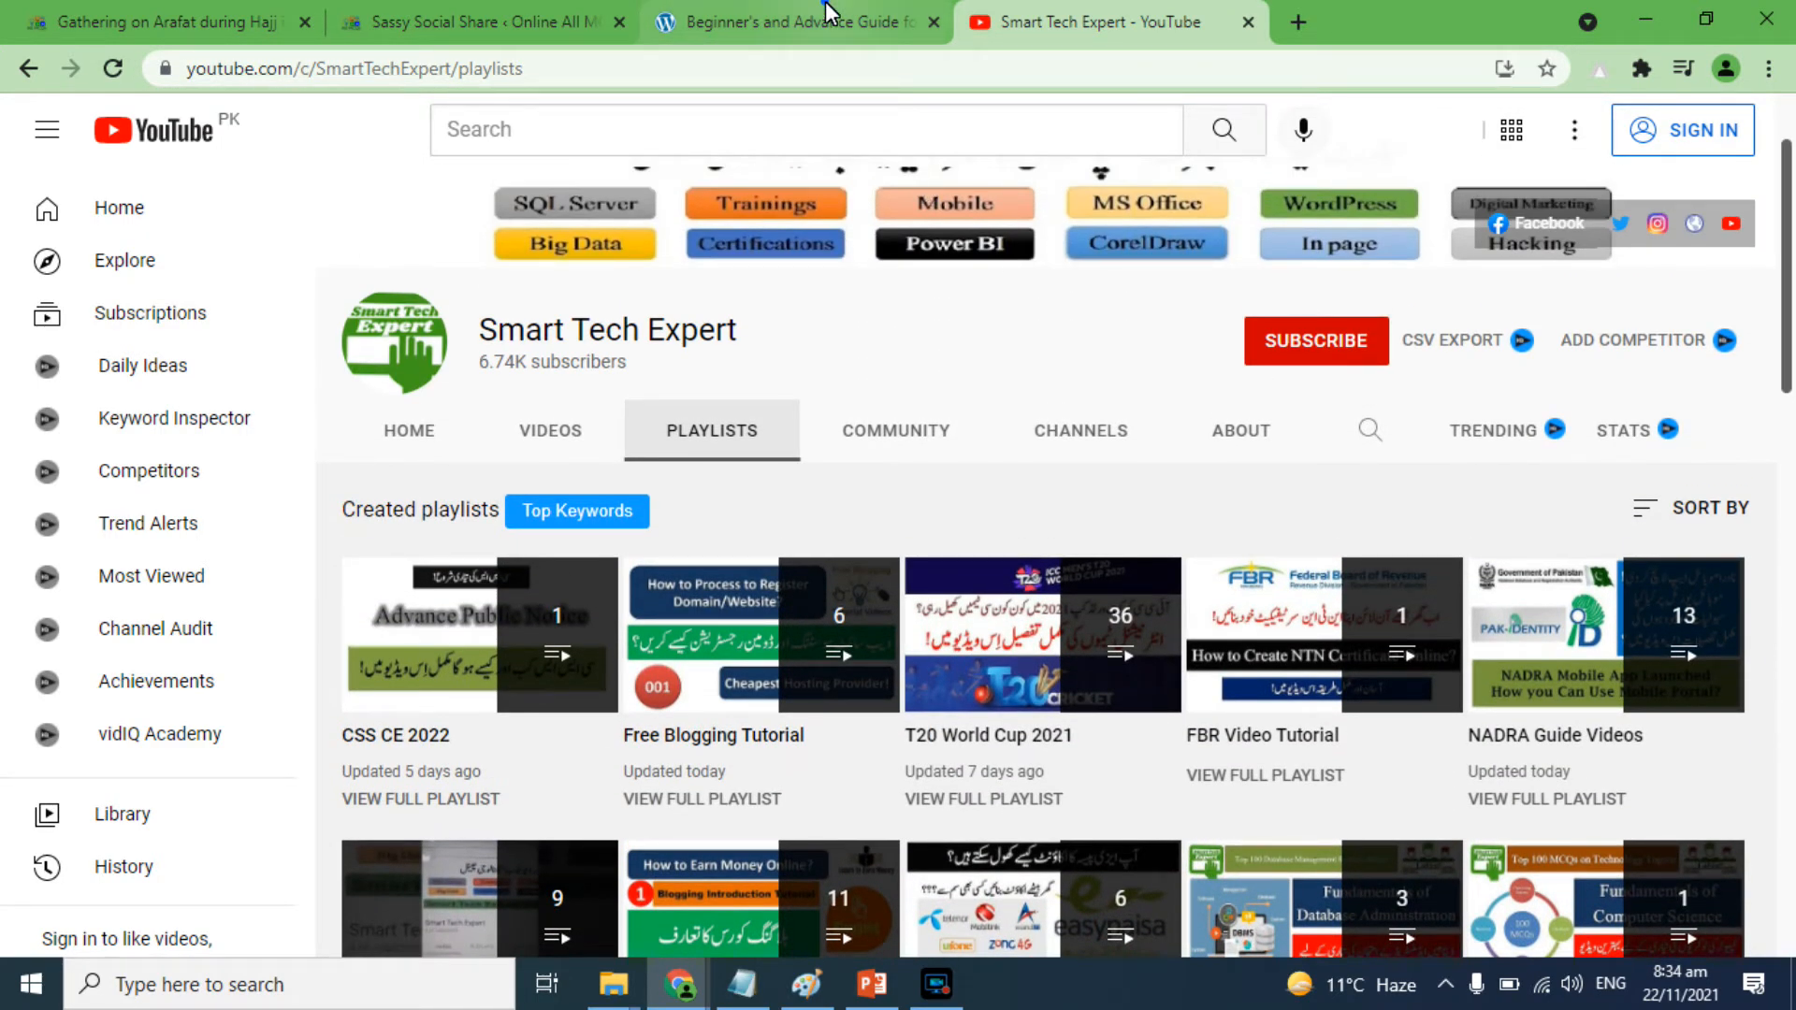
Switch to the wpexpert.pk website and look over its home page and the WP Online Courses entries
{"action": "left_click", "coordinate": [827, 15]}
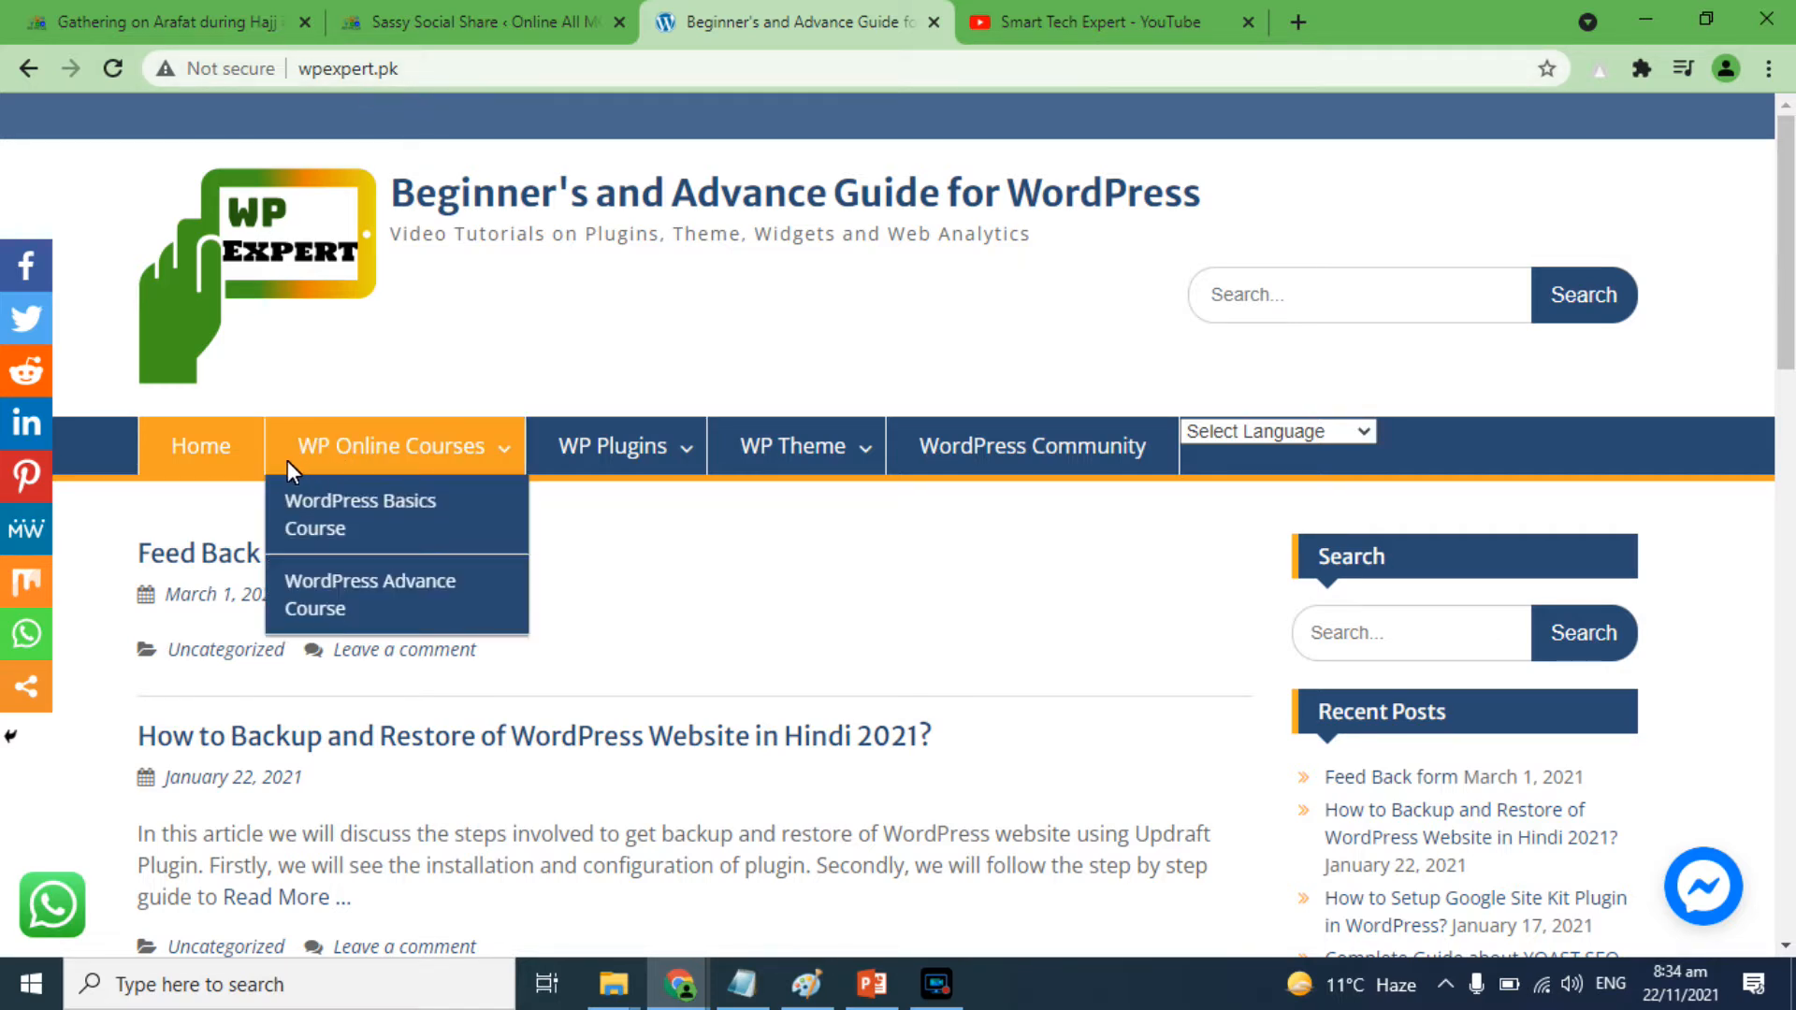
{"action": "mouse_move", "coordinate": [565, 469]}
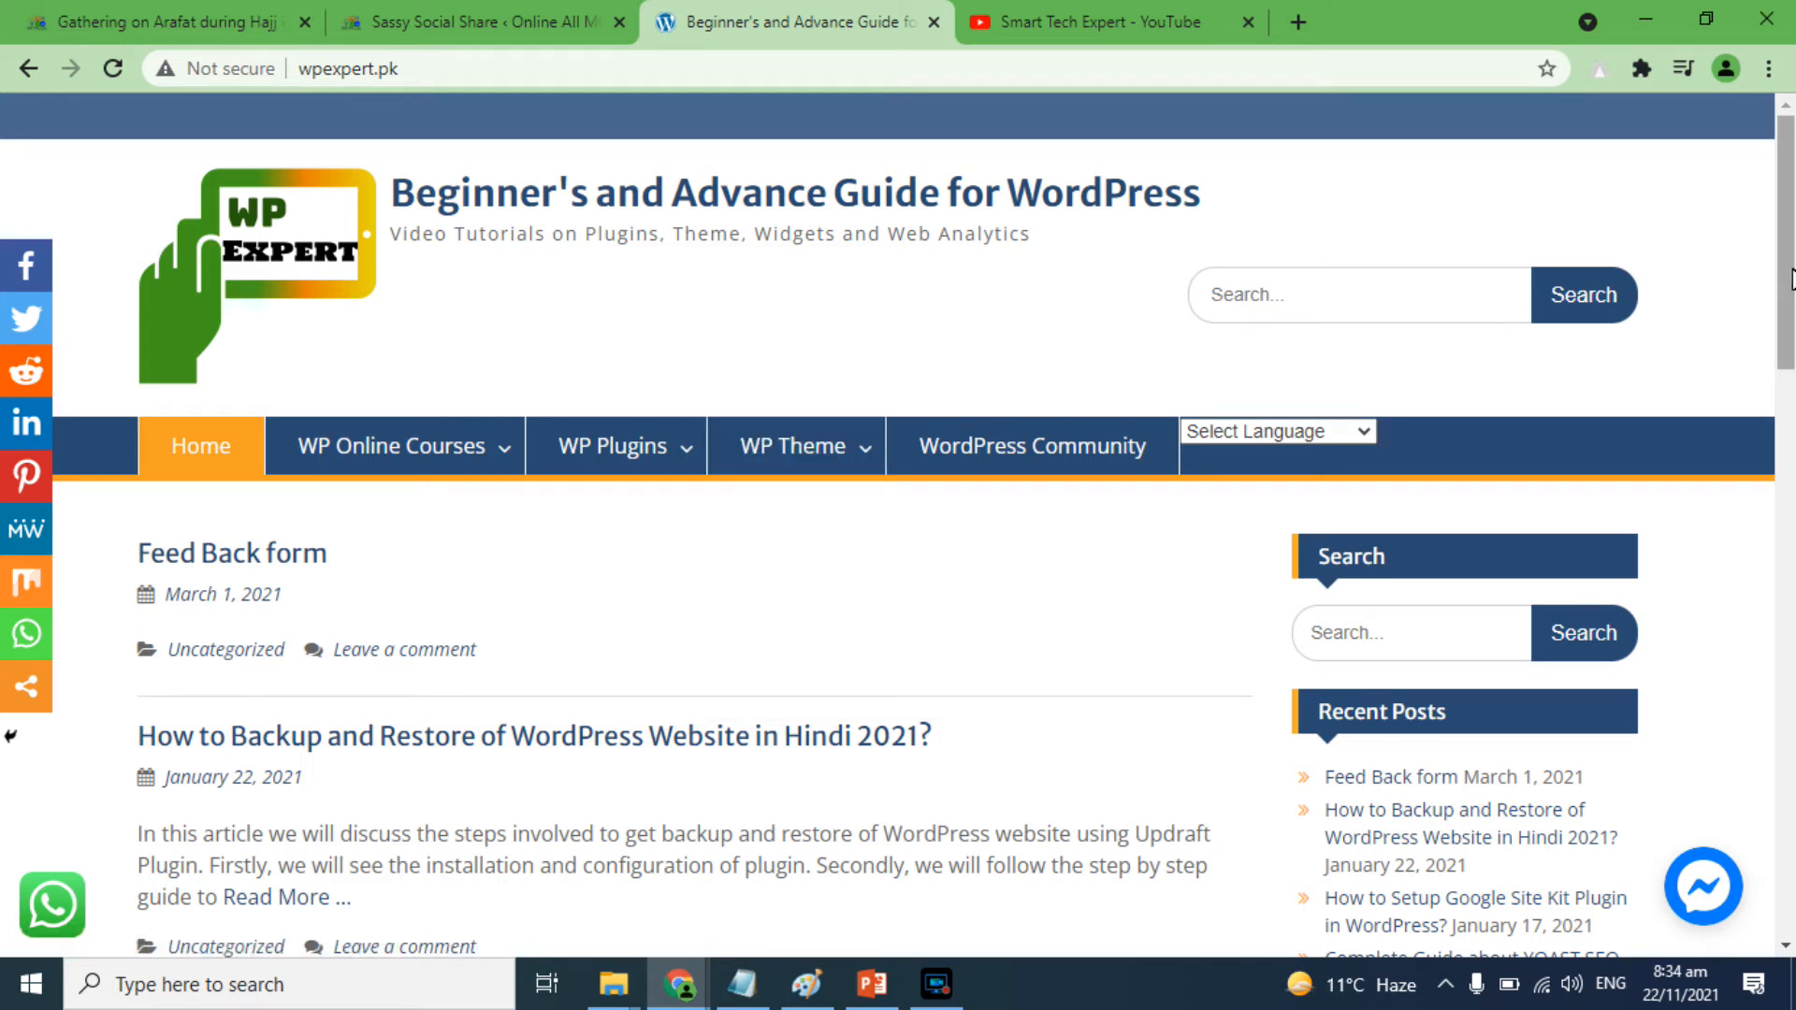
{"action": "left_click", "coordinate": [1791, 271]}
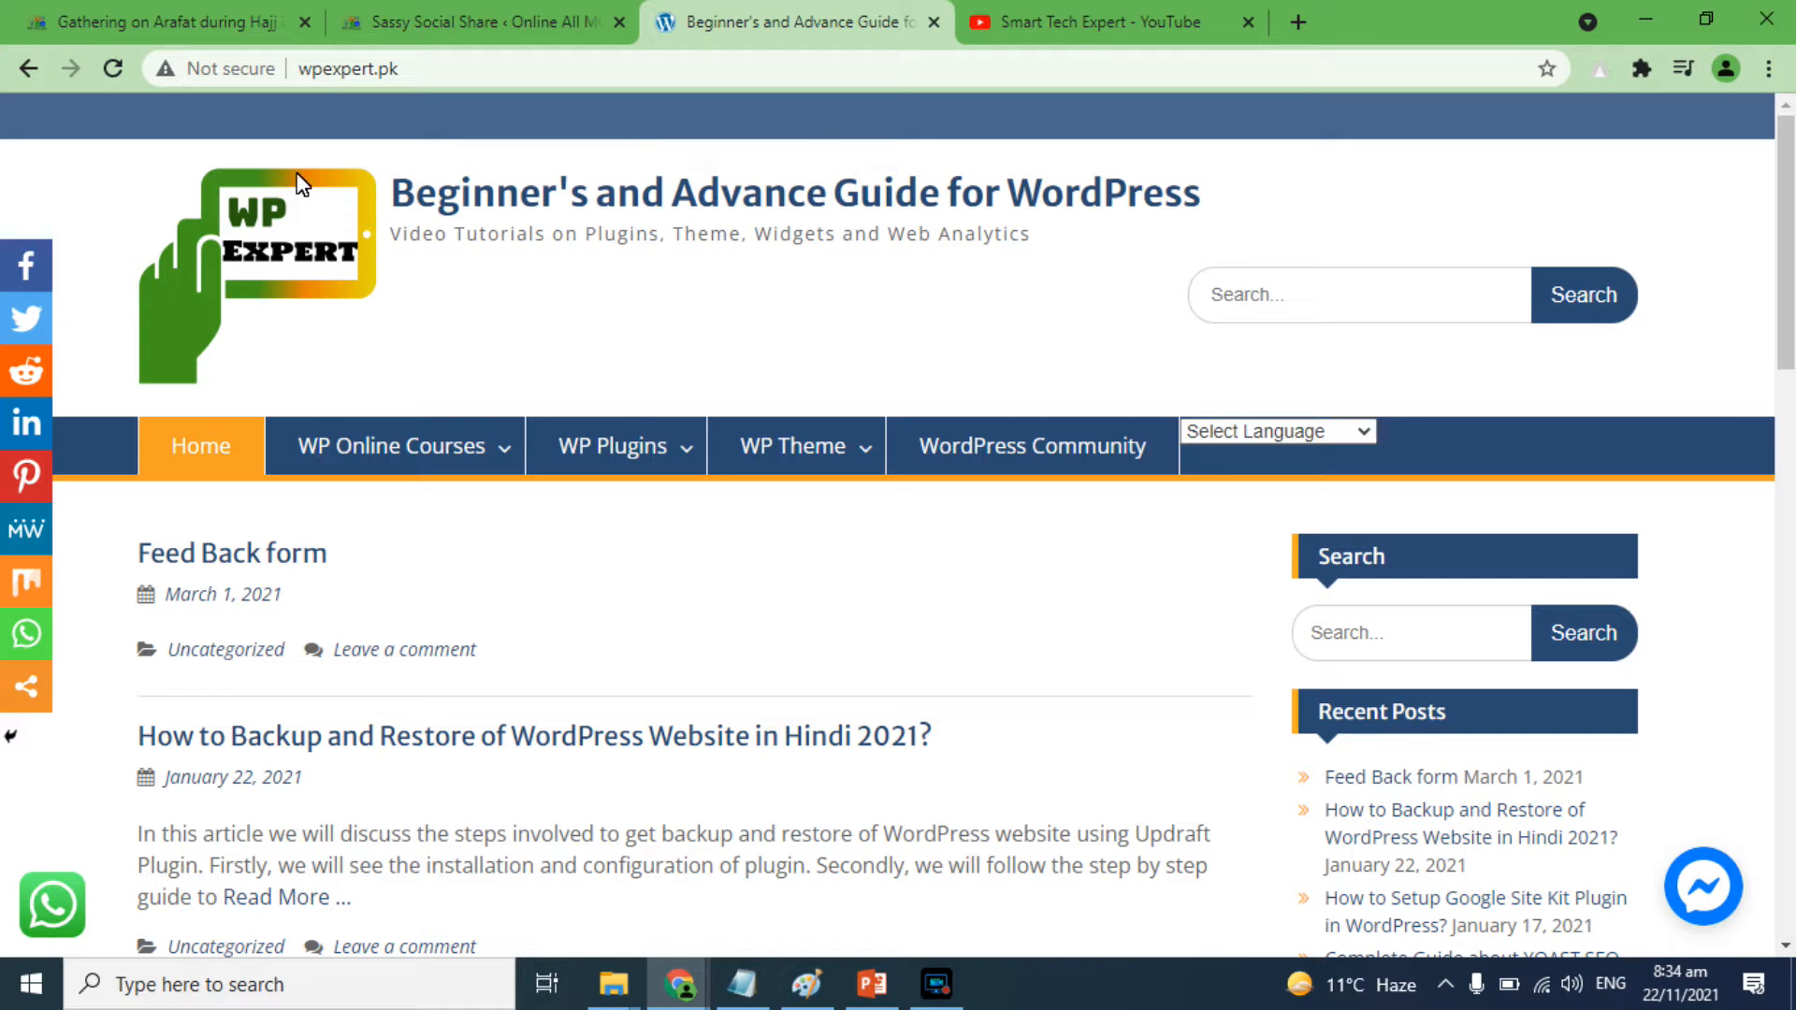
View the All MCQs post page, switch to the site's Sassy Social Share settings and open the WordPress Dashboard
{"action": "left_click", "coordinate": [143, 19]}
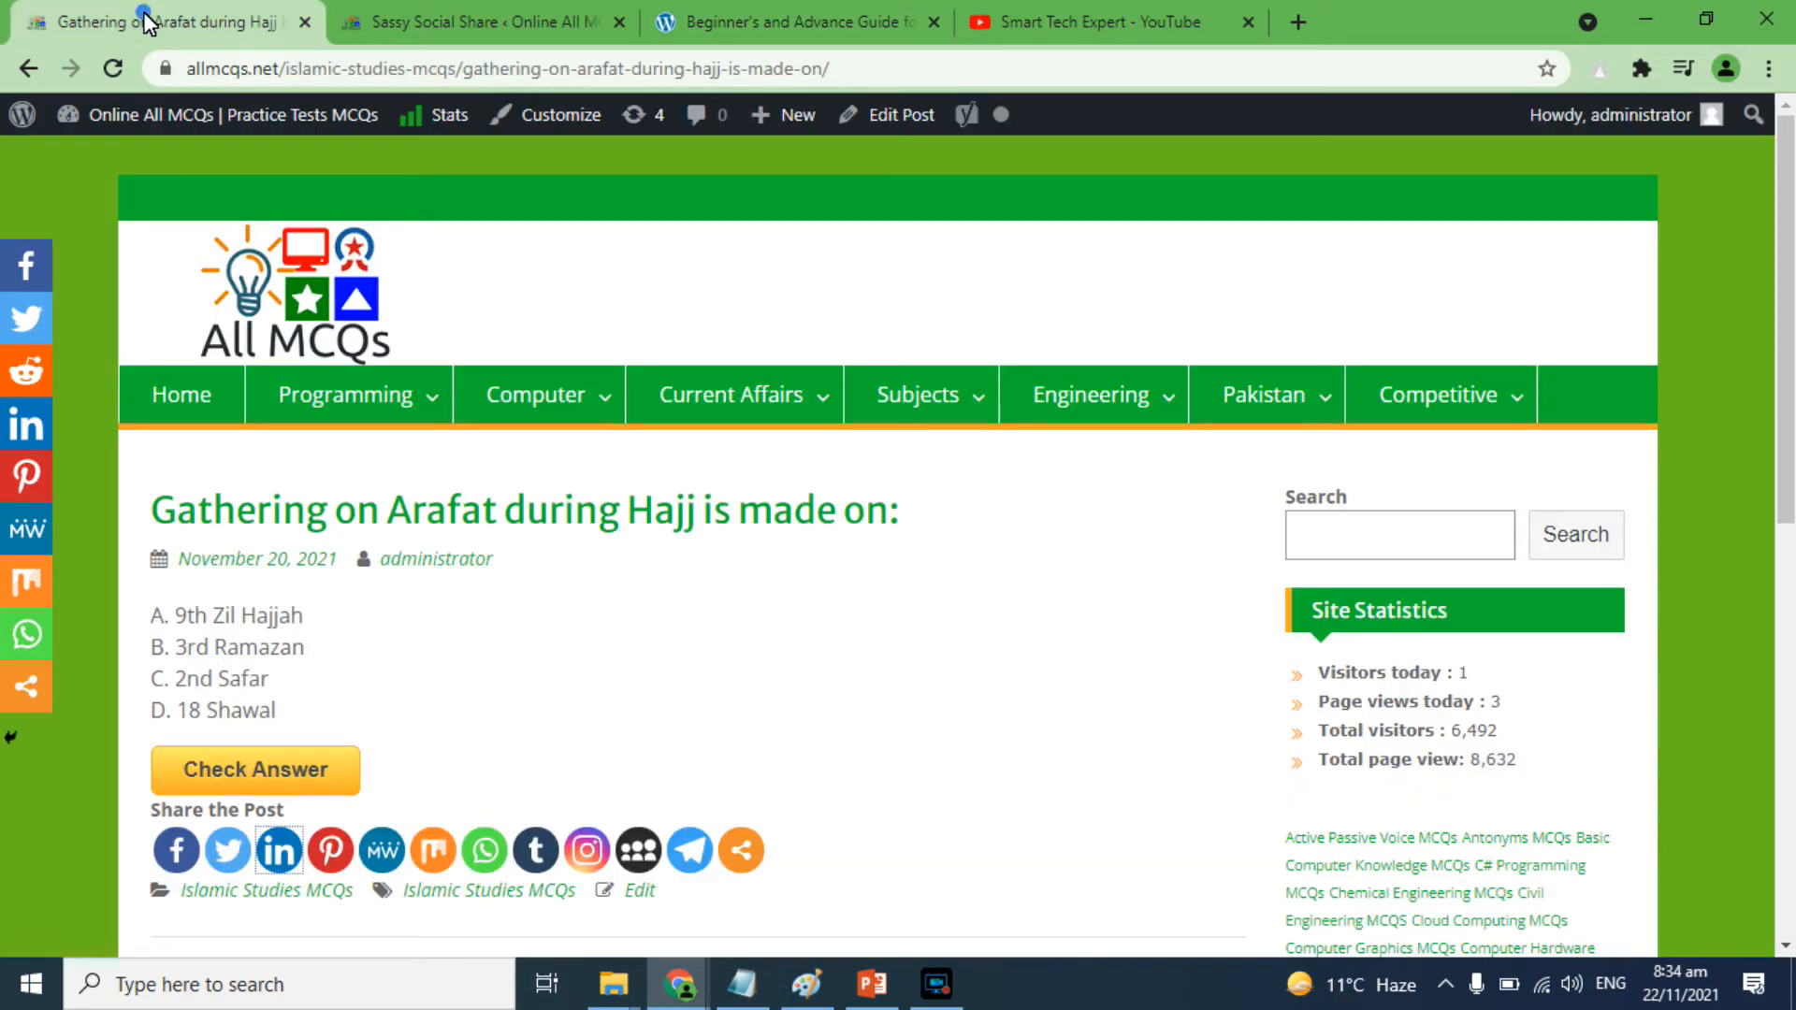
{"action": "left_click", "coordinate": [447, 2]}
{"action": "left_click_drag", "start_coordinate": [1785, 348], "coordinate": [1785, 268]}
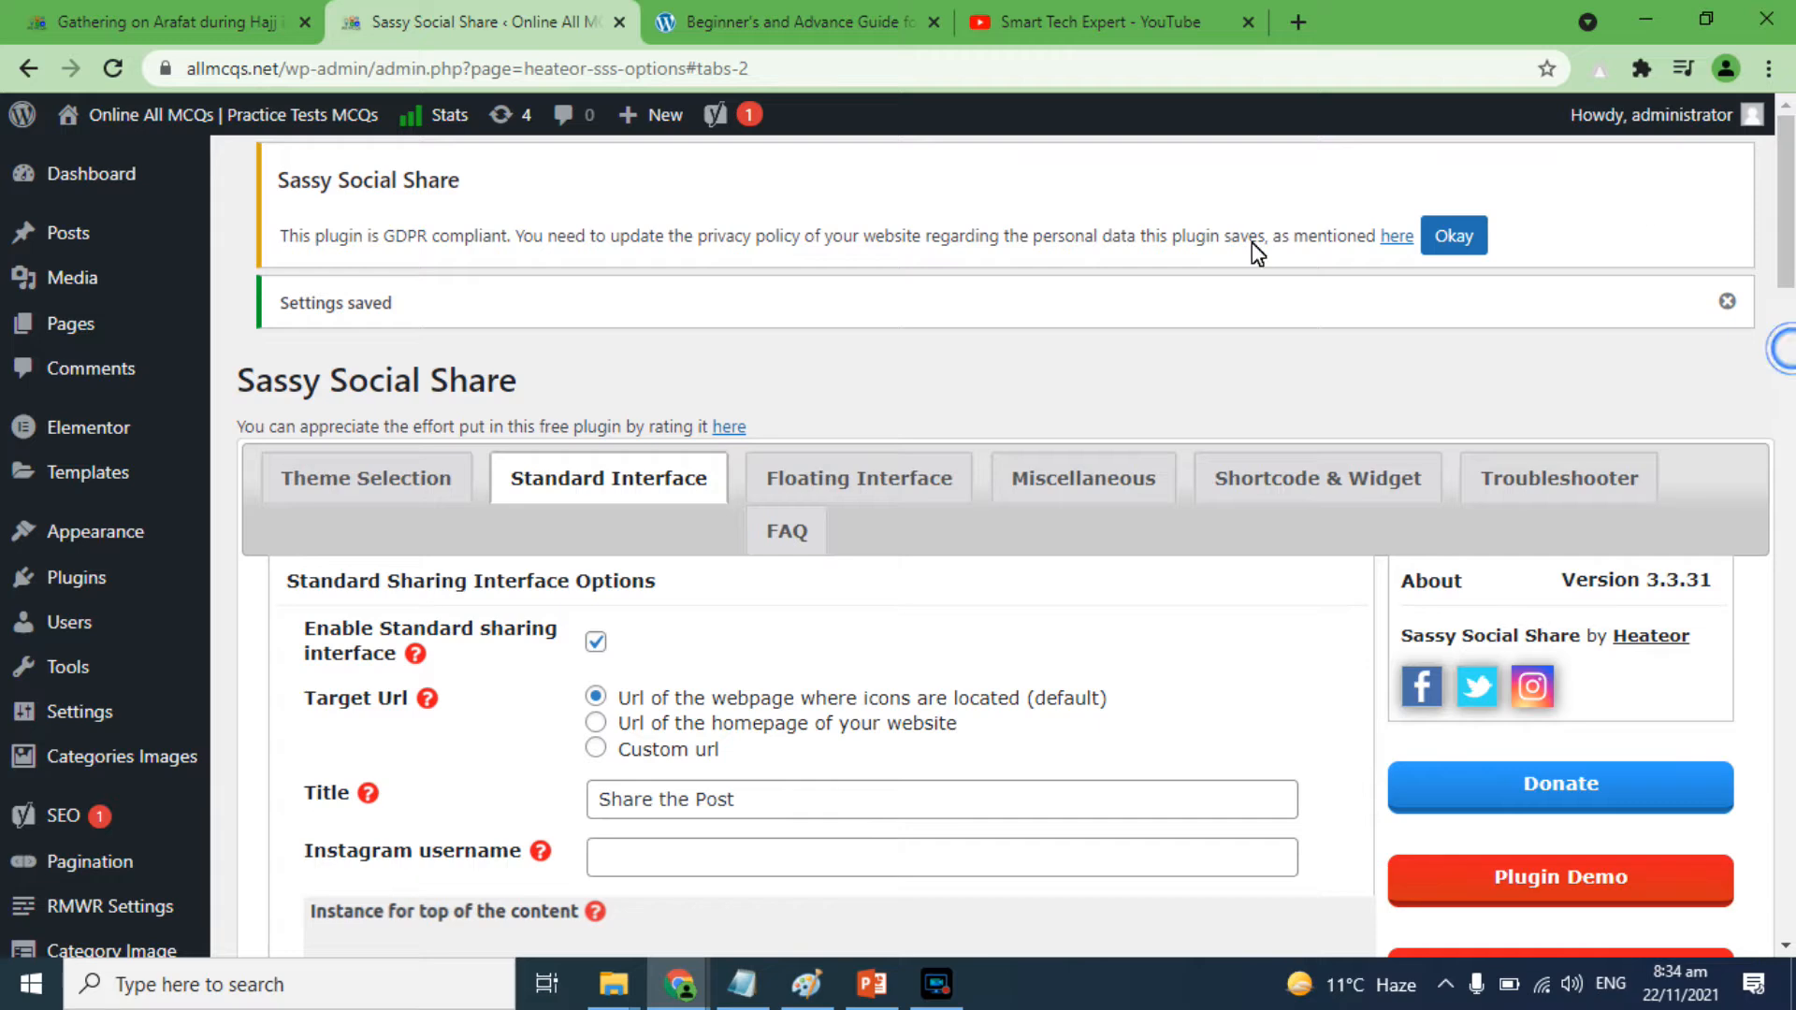
{"action": "left_click", "coordinate": [93, 173]}
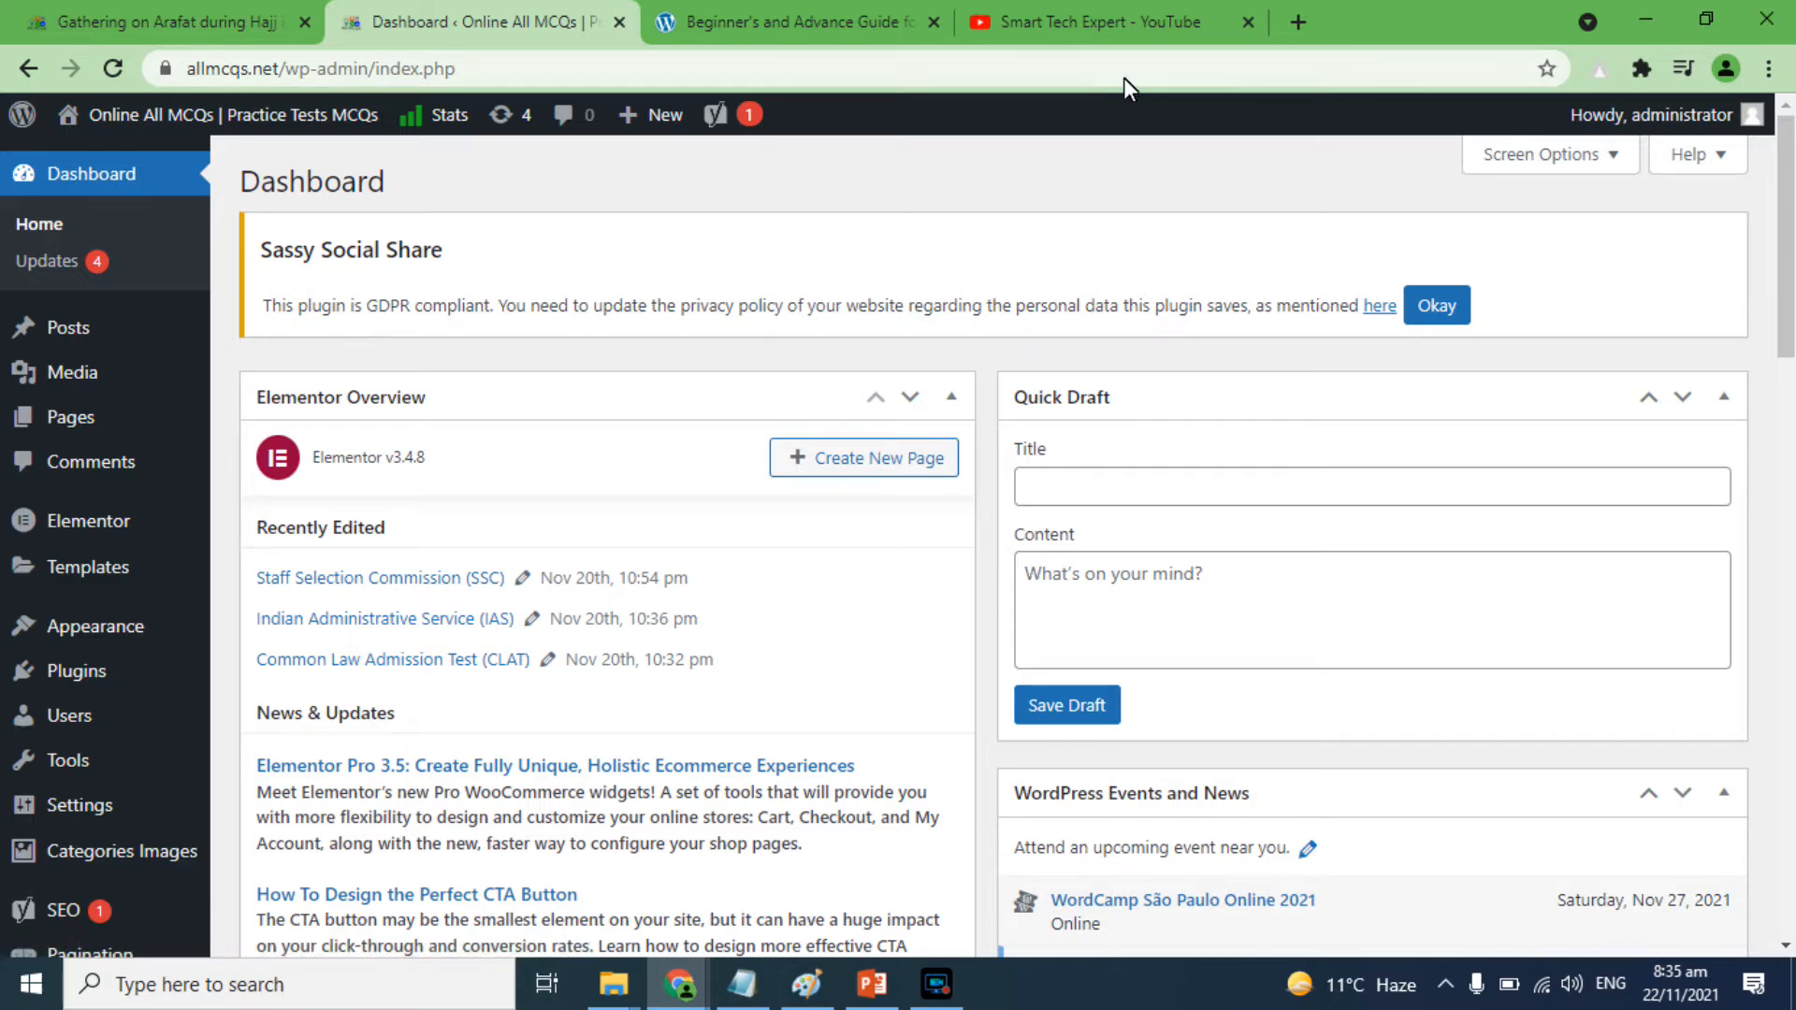
Open google.com in a new browser tab, search for "google analytics" and open the Google Analytics result
{"action": "left_click", "coordinate": [1299, 21]}
{"action": "type", "text": "google.com"}
{"action": "key", "text": "Return"}
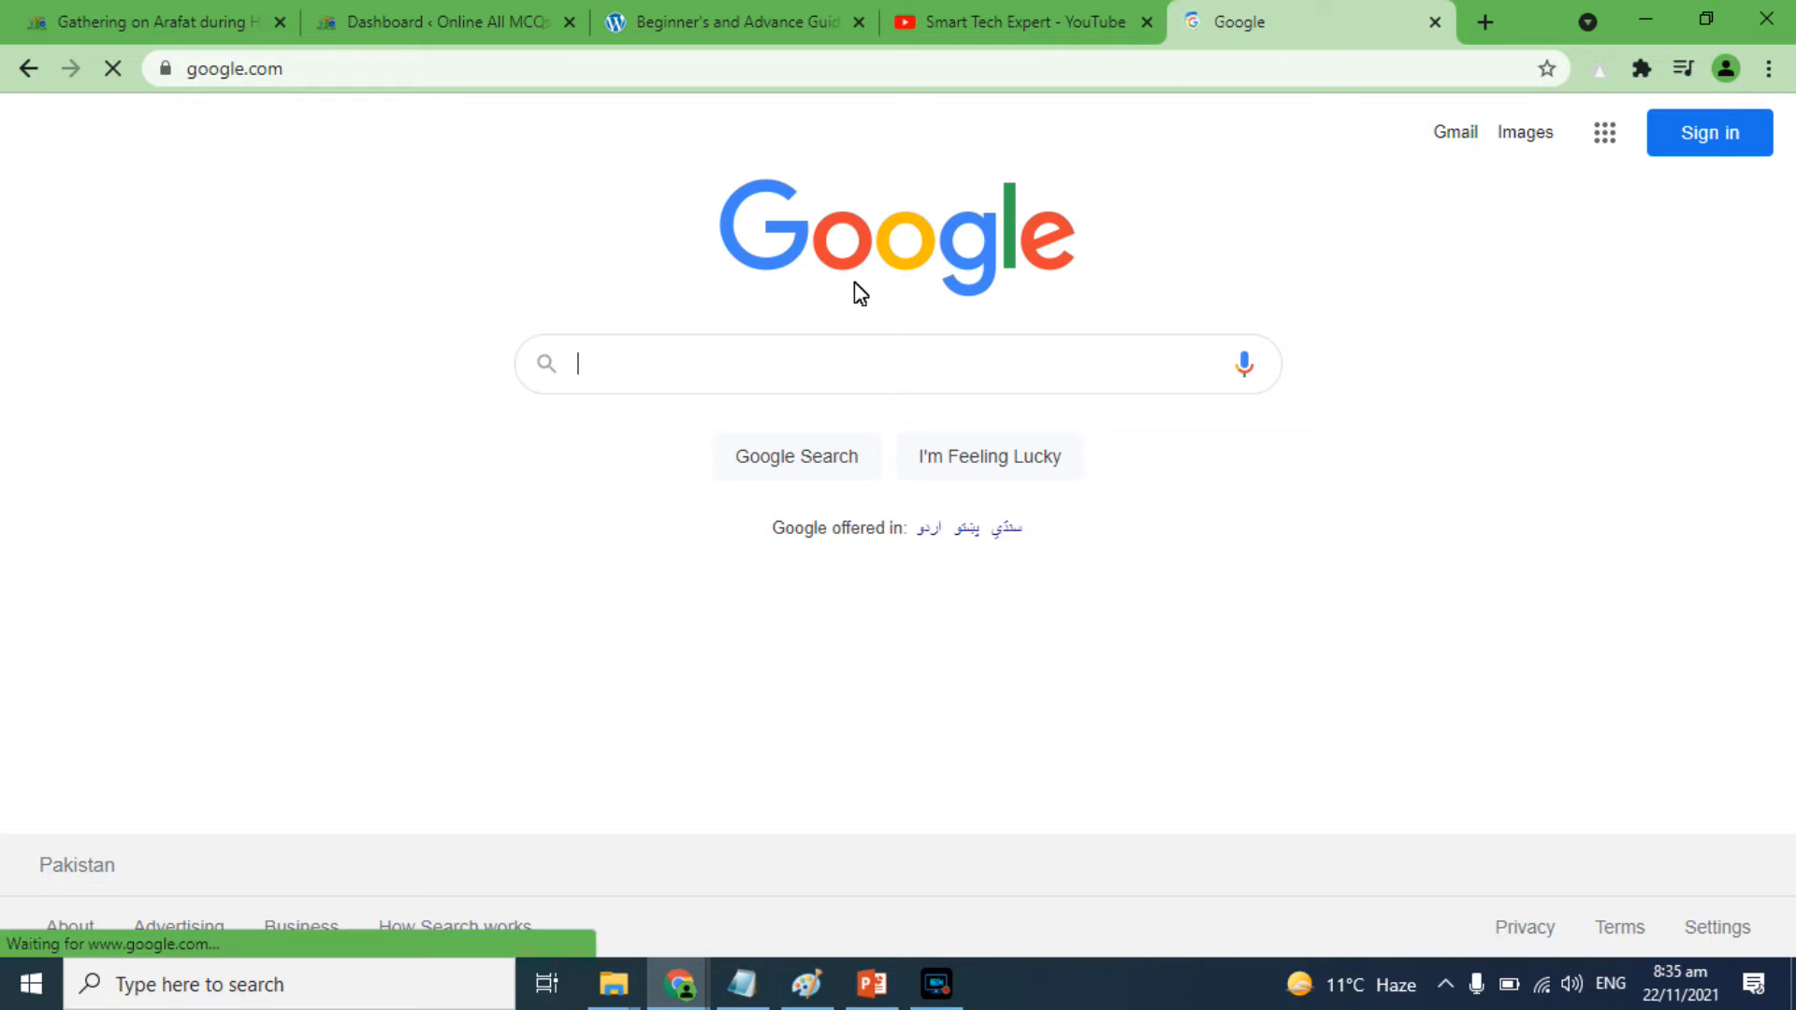
{"action": "type", "text": "google analytics"}
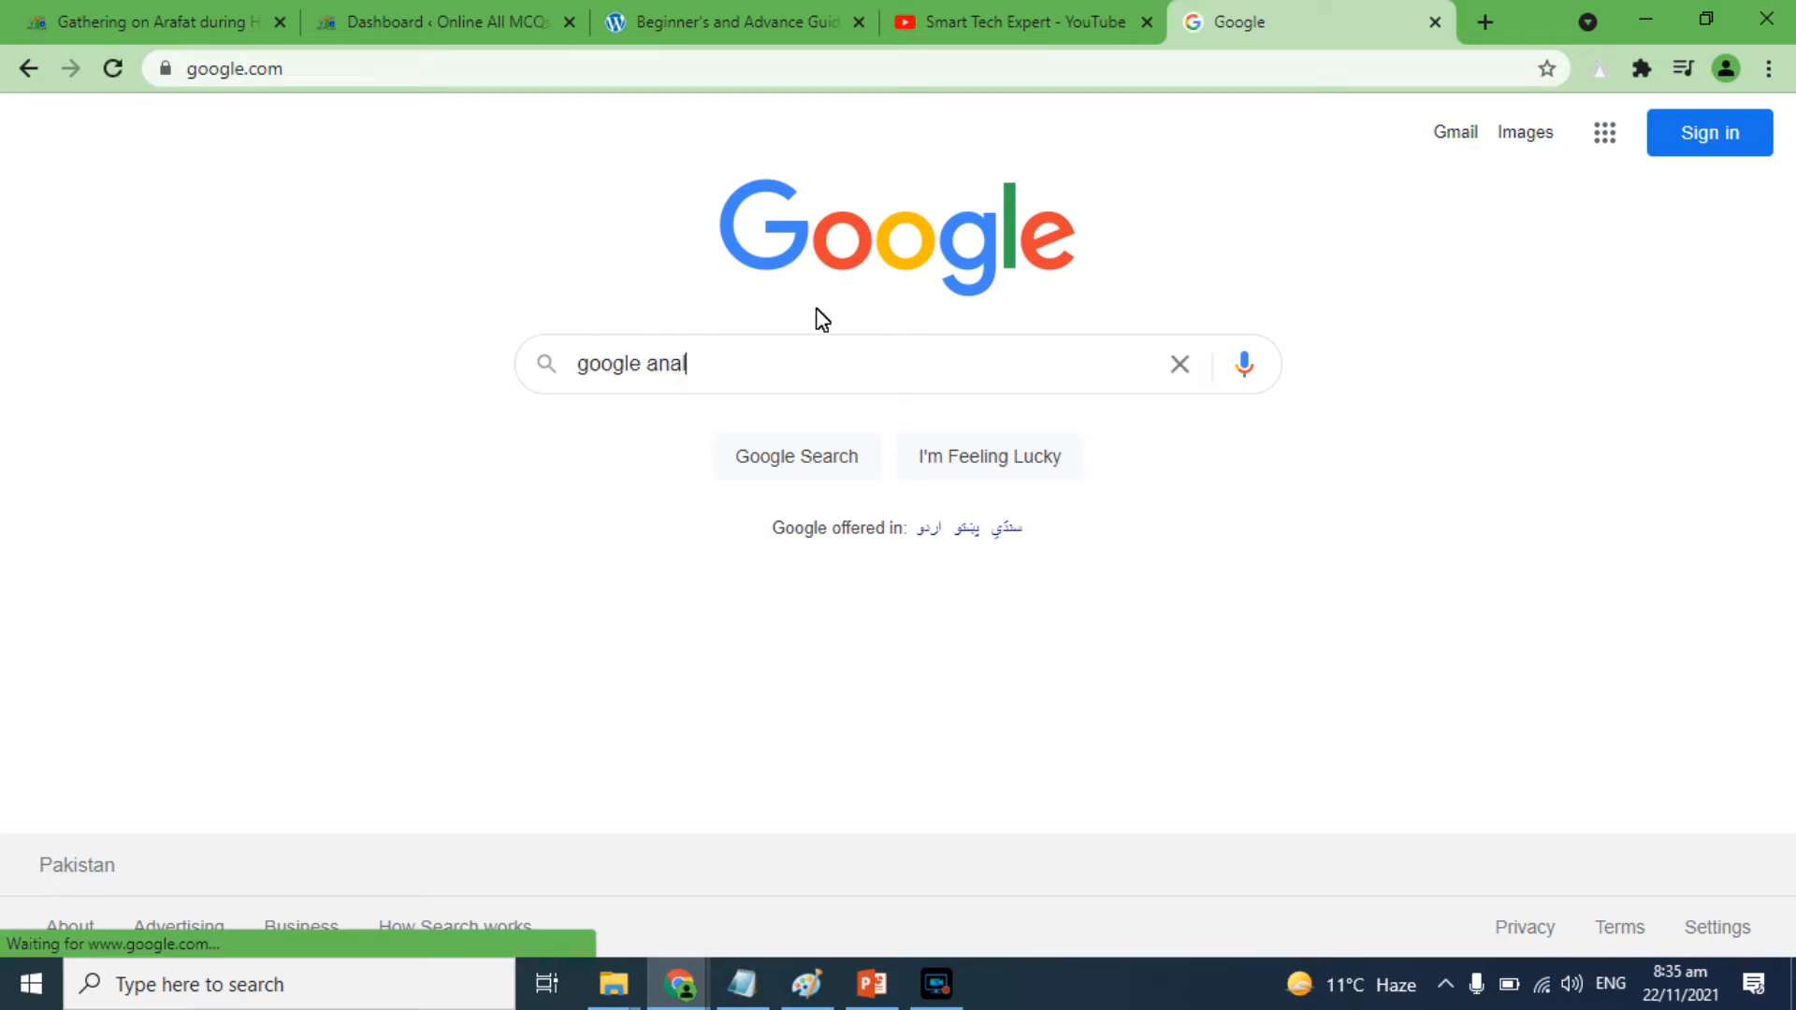
{"action": "key", "text": "Return"}
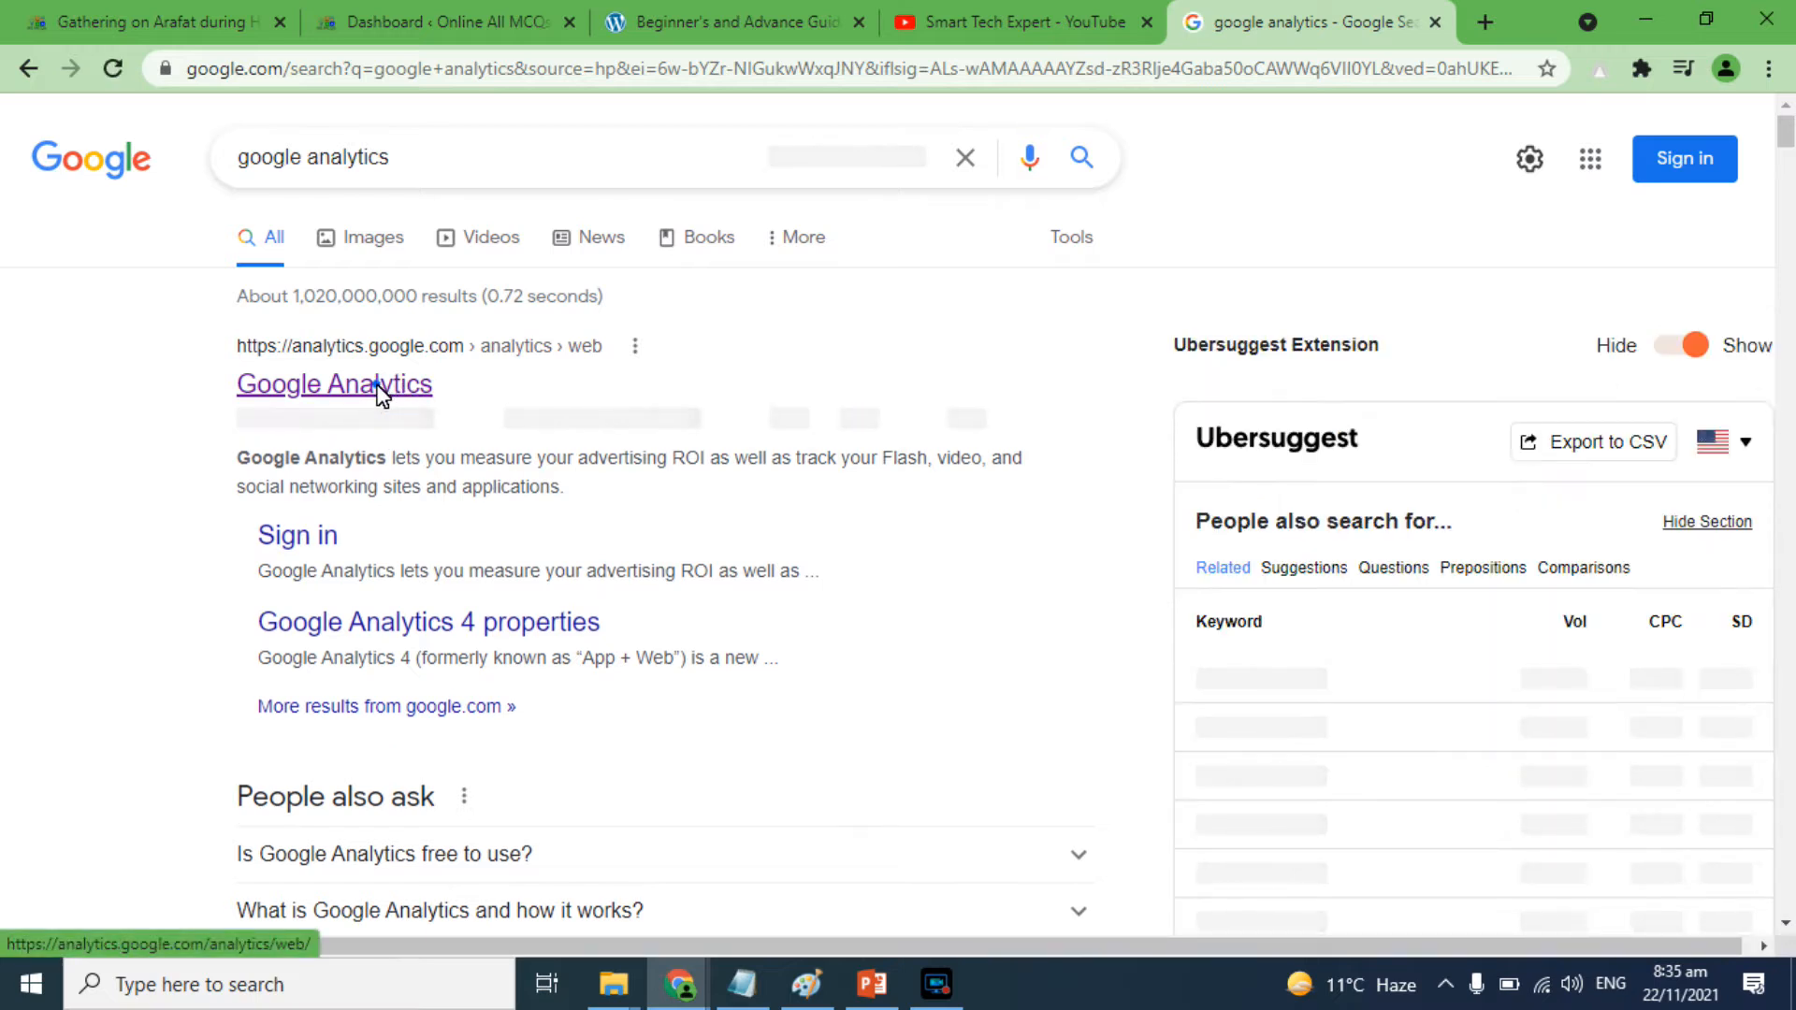
{"action": "left_click", "coordinate": [382, 393]}
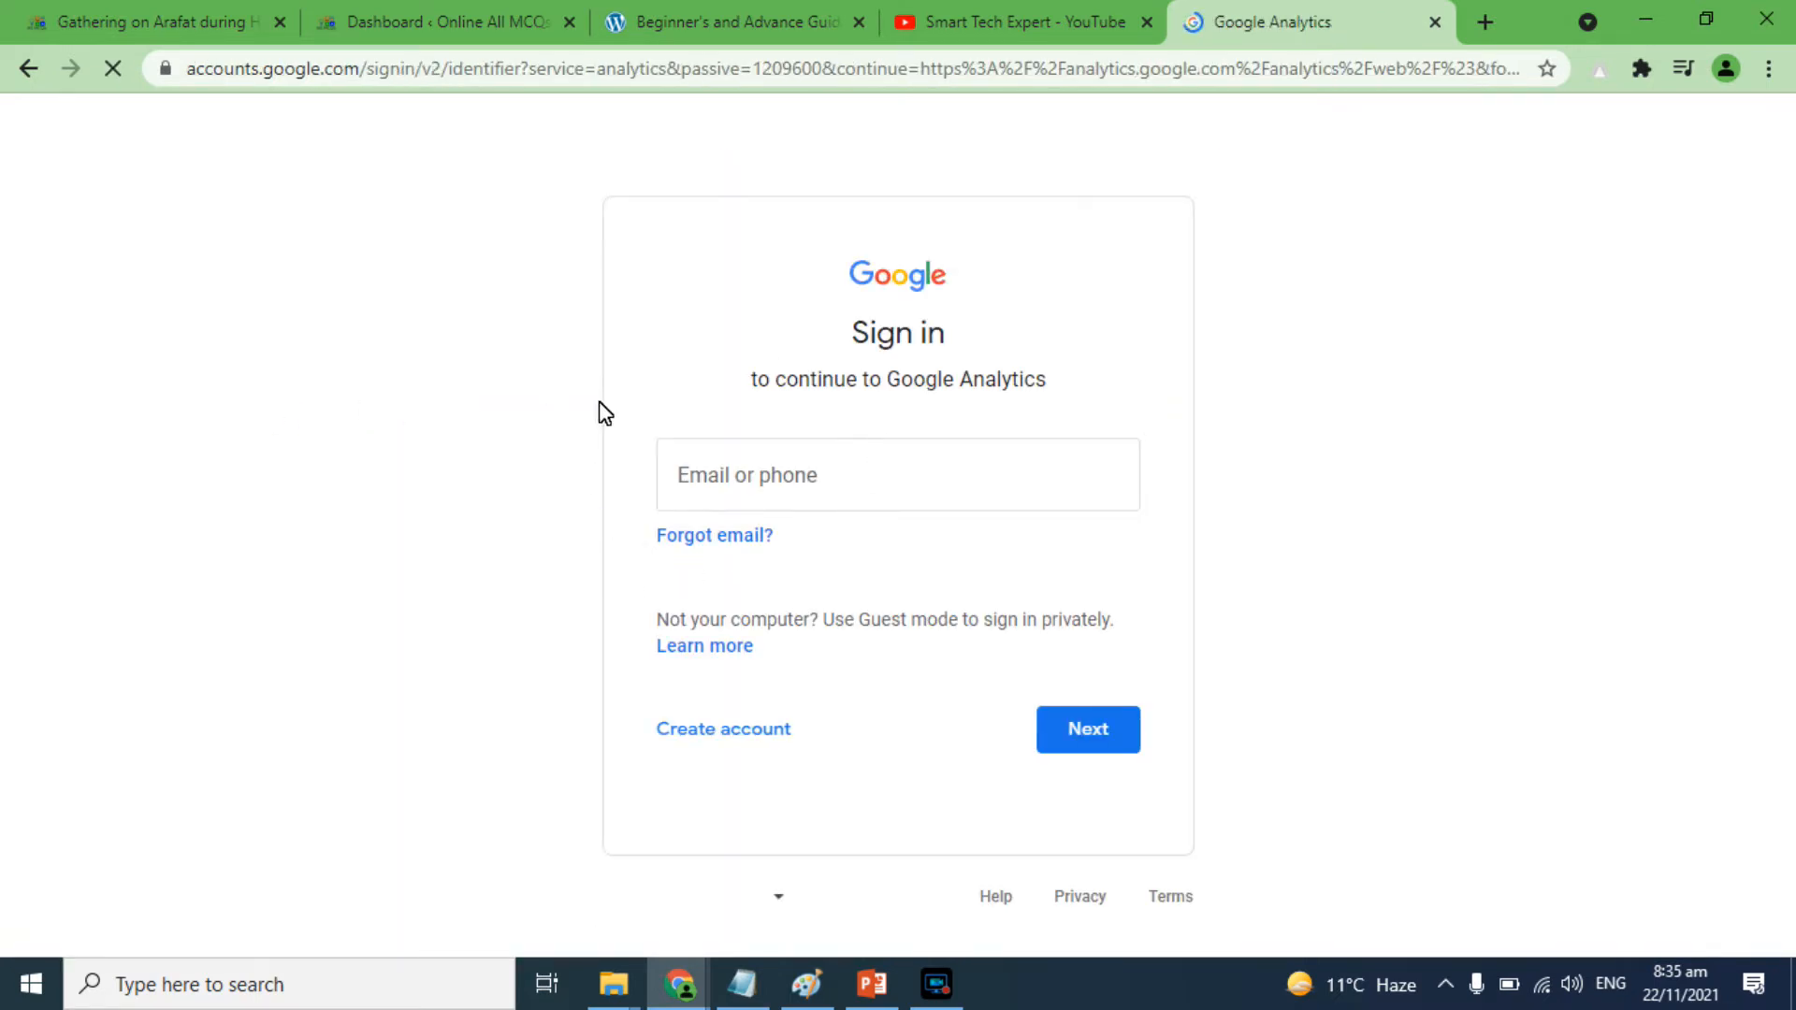
Fill in the account's e-mail on the Google sign-in page and submit it
{"action": "left_click", "coordinate": [760, 483]}
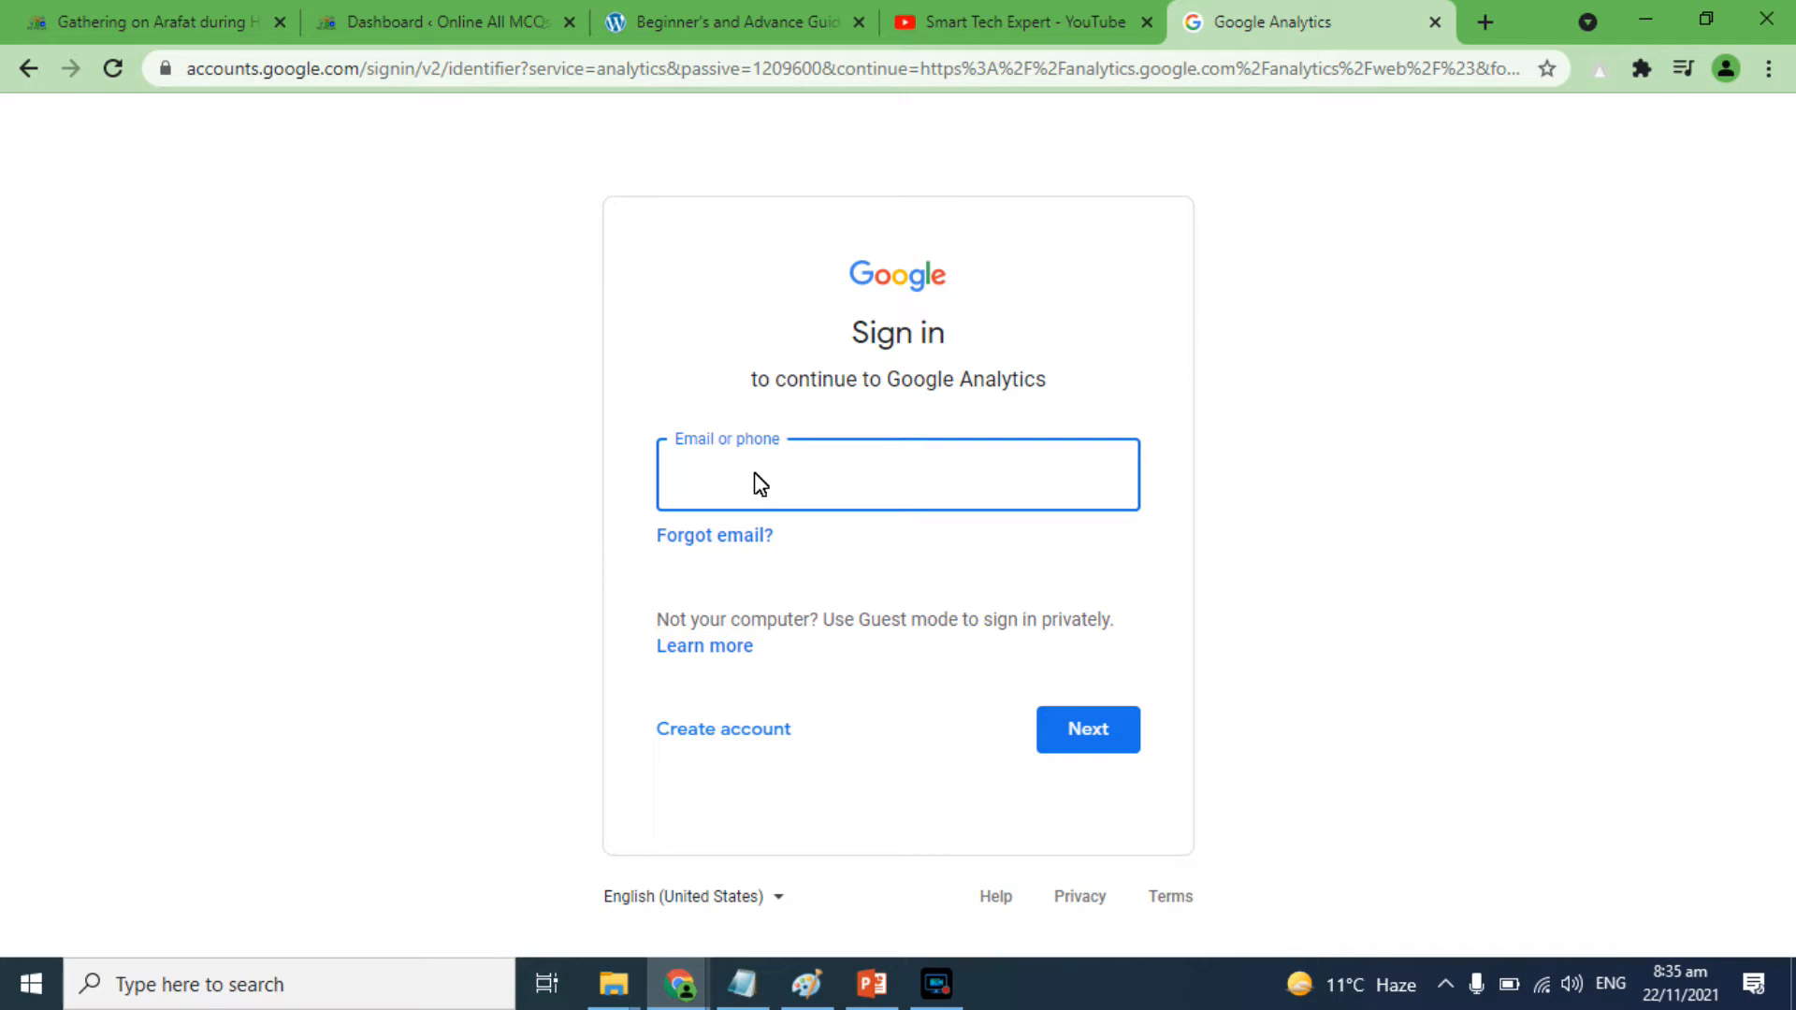
{"action": "type", "text": "wp"}
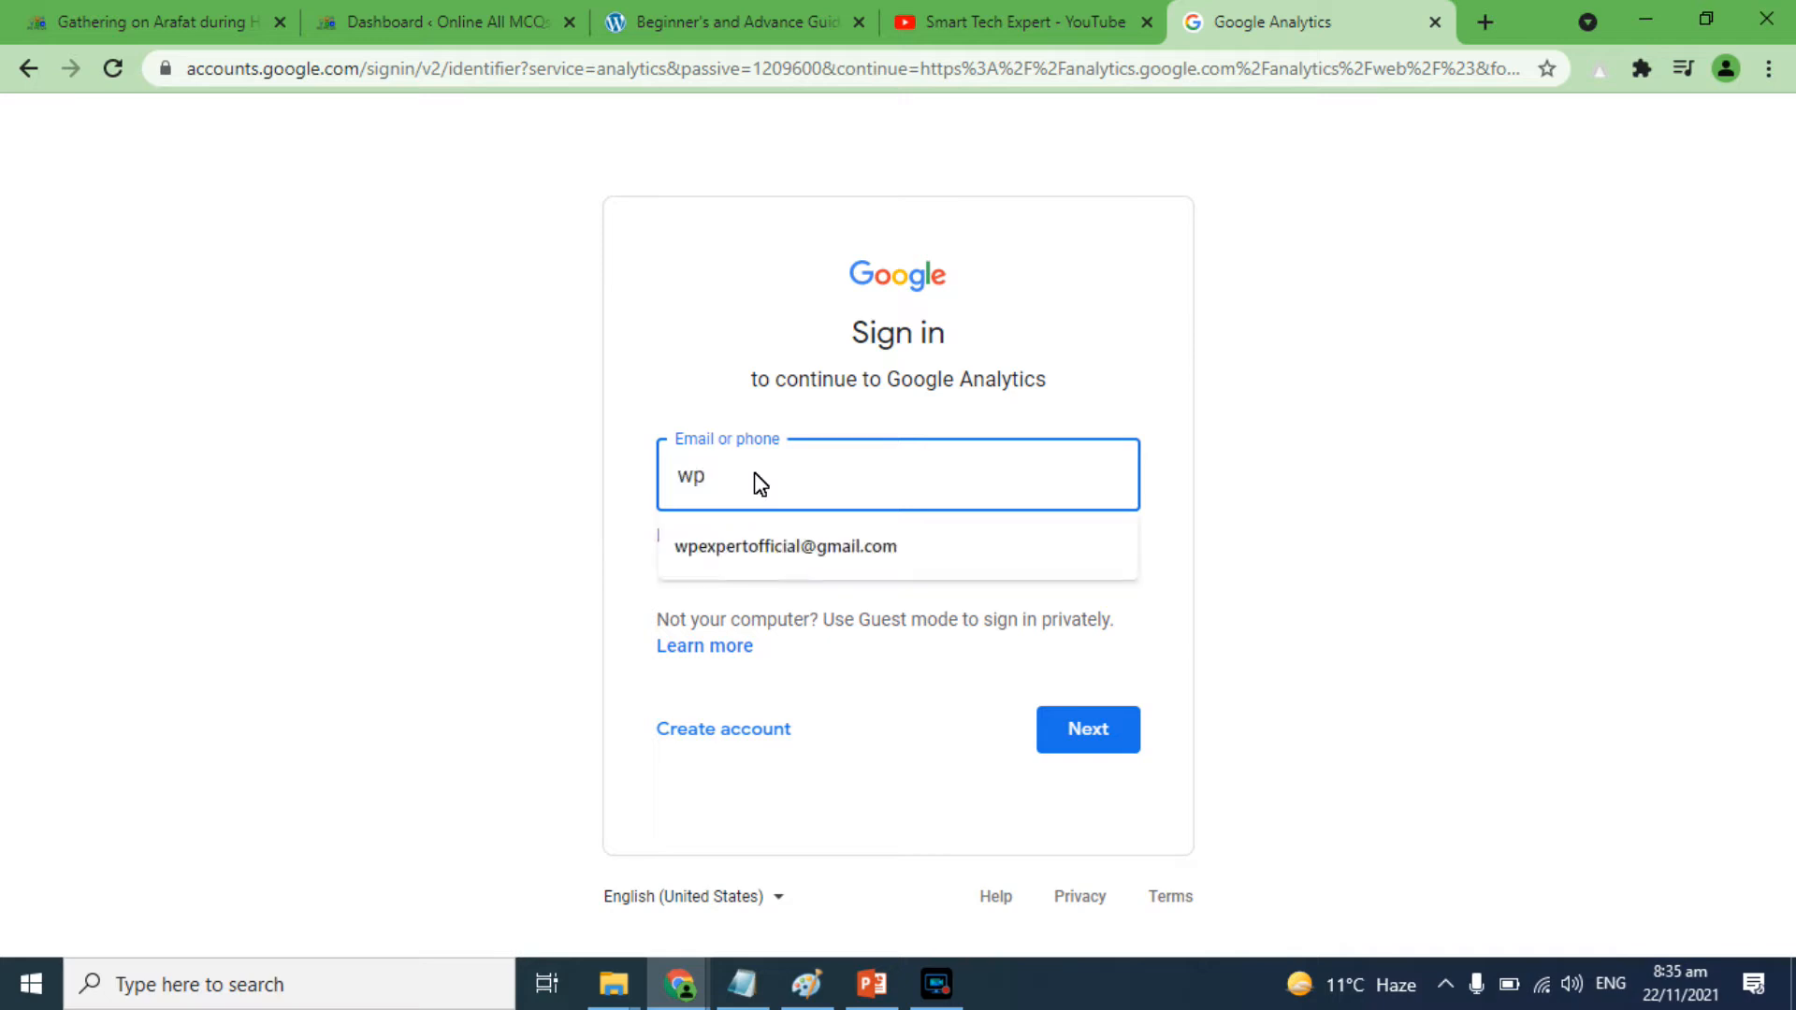
{"action": "key", "text": "Down"}
{"action": "key", "text": "Return"}
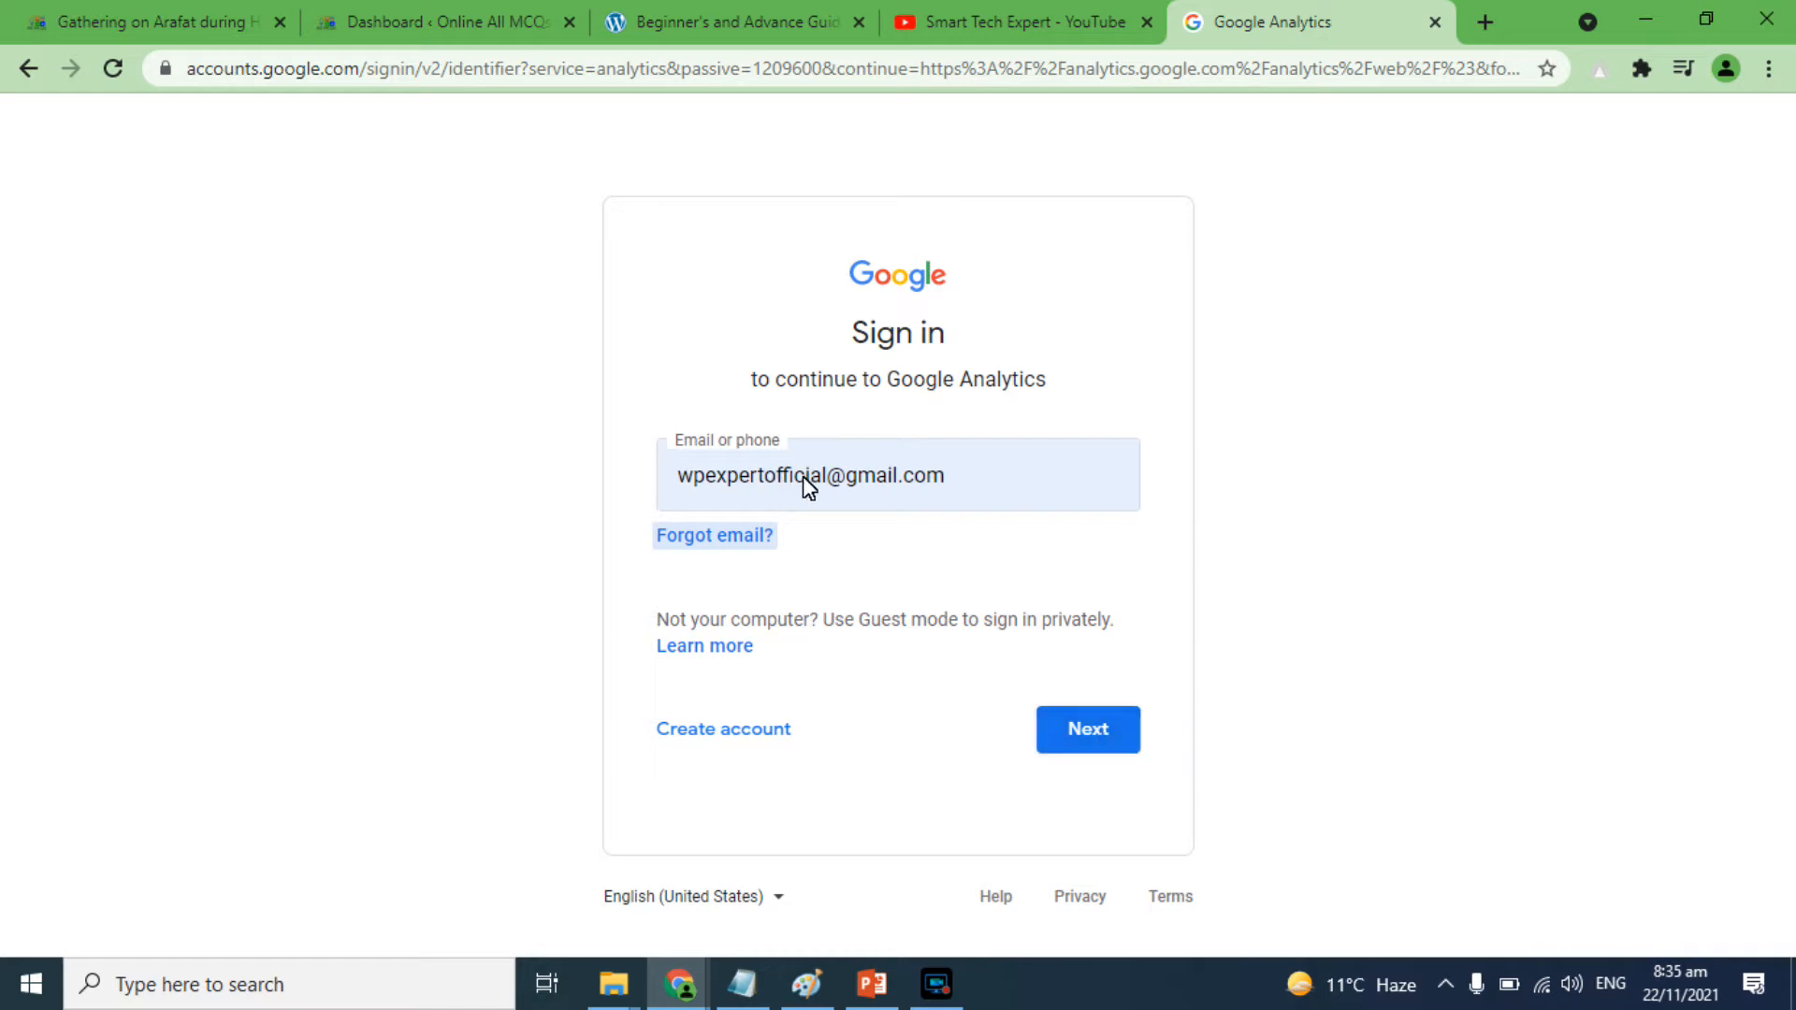
{"action": "left_click", "coordinate": [1081, 730]}
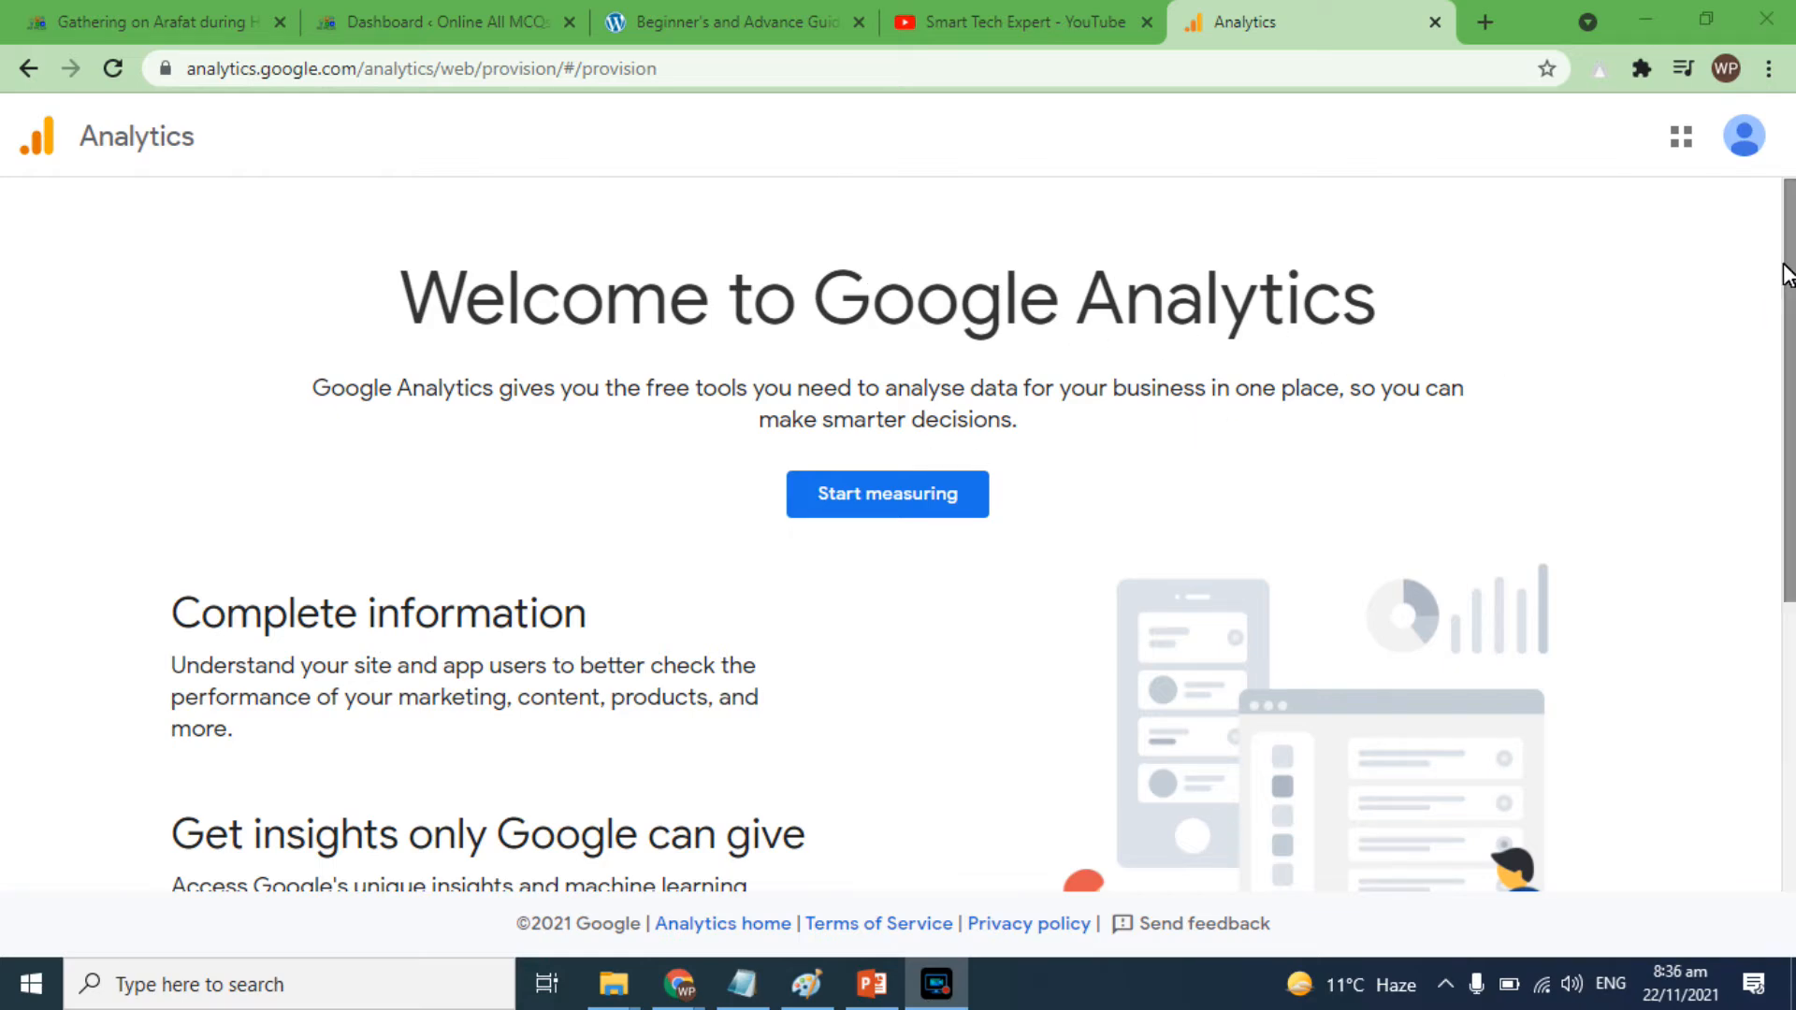
Start measuring from the Google Analytics welcome page and name the new account "All MCQs"
{"action": "scroll", "coordinate": [1782, 327], "scroll_direction": "down", "scroll_amount": 5}
{"action": "scroll", "coordinate": [1768, 374], "scroll_direction": "up", "scroll_amount": 5}
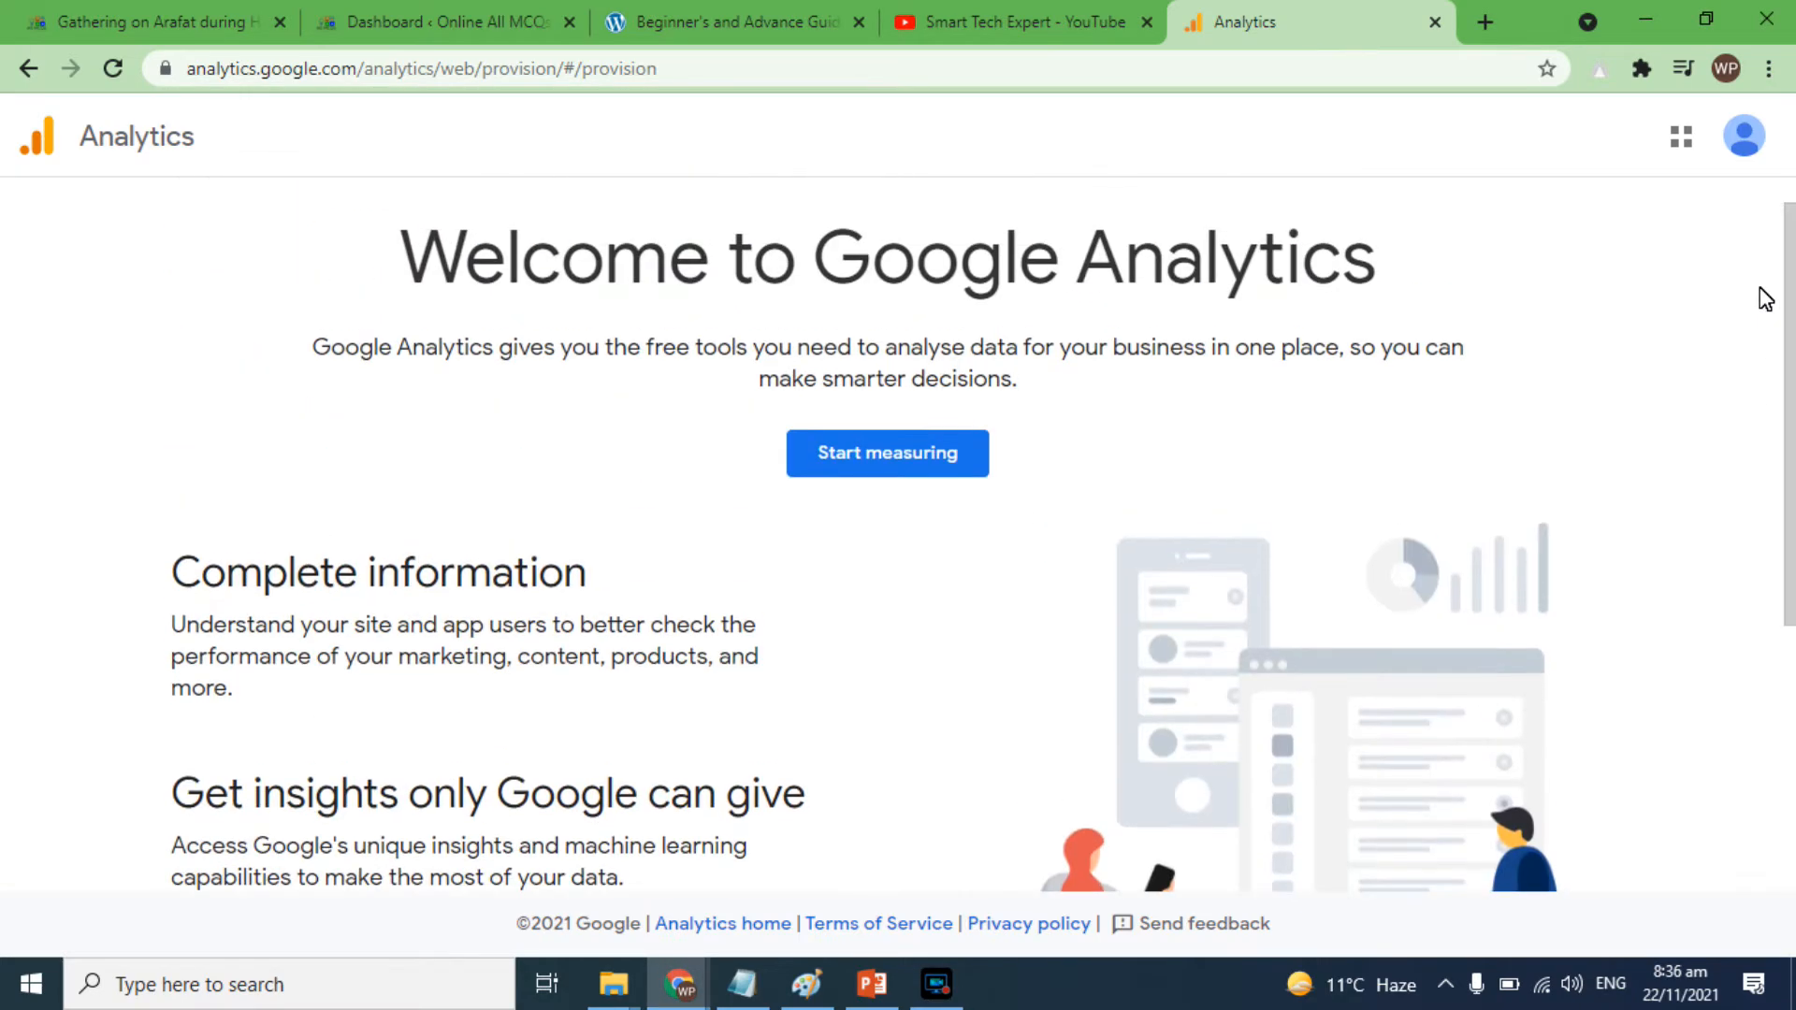
{"action": "left_click", "coordinate": [879, 440]}
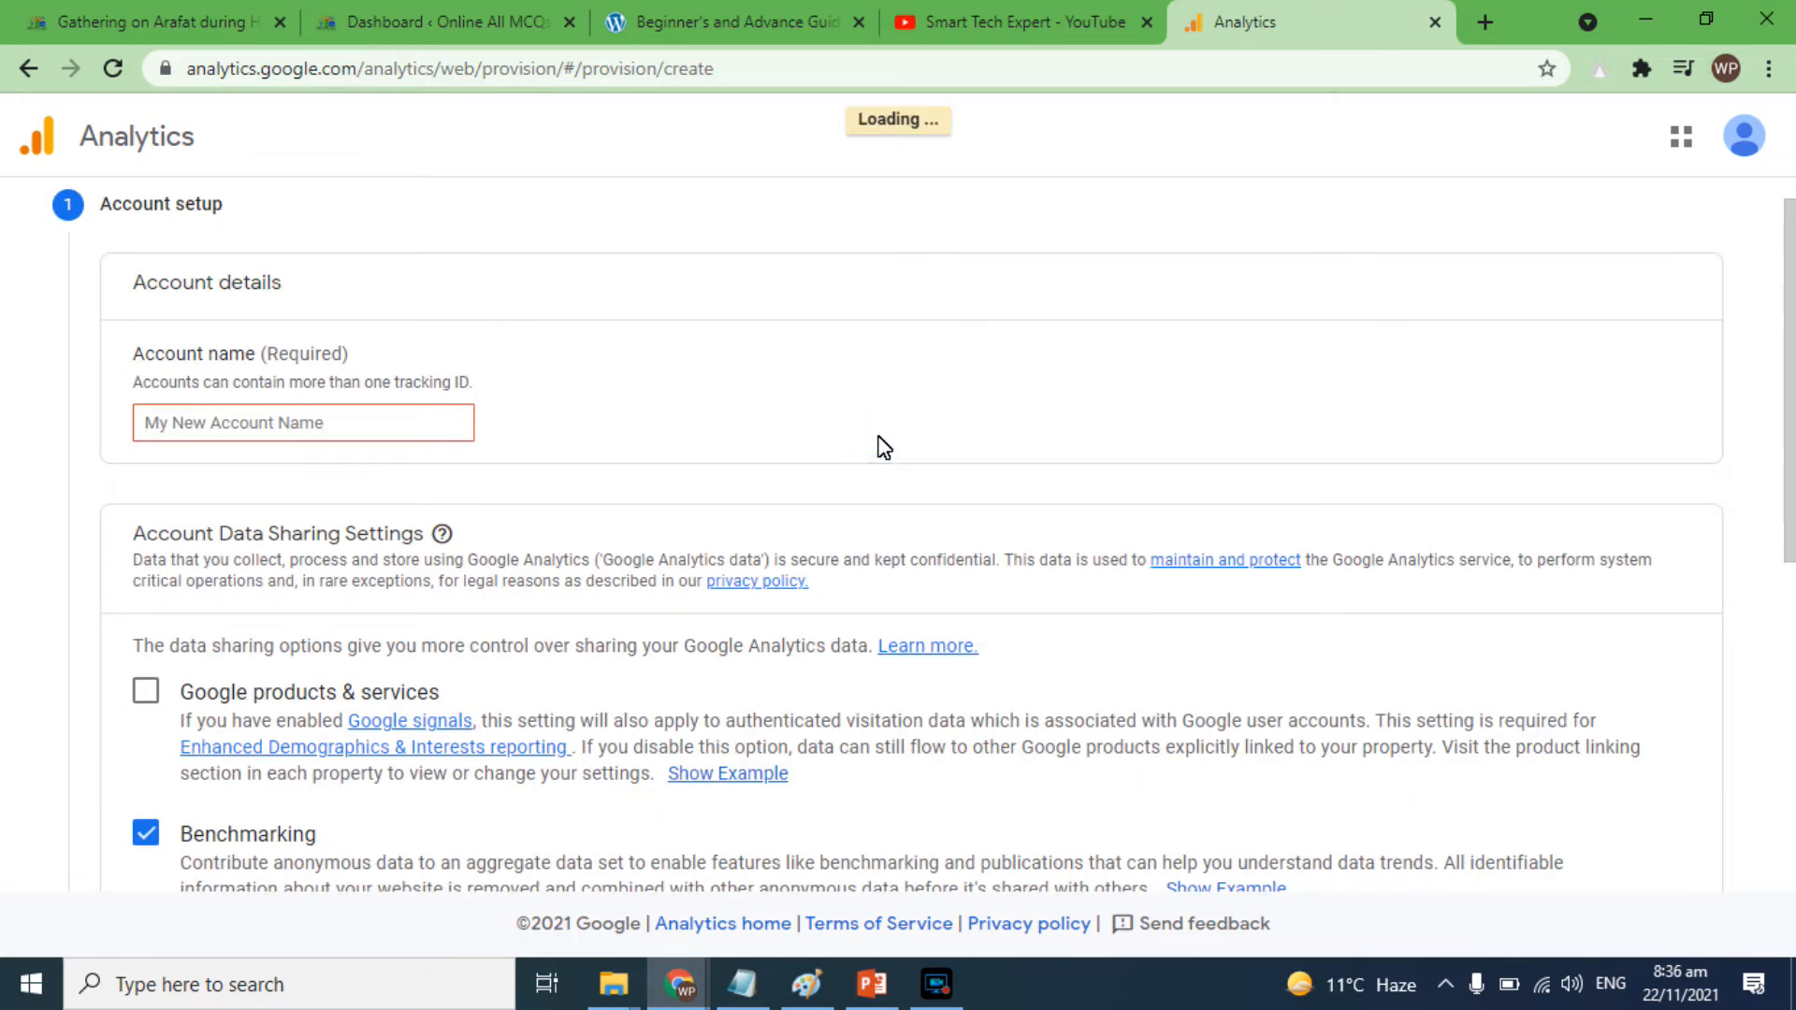
{"action": "left_click", "coordinate": [346, 430]}
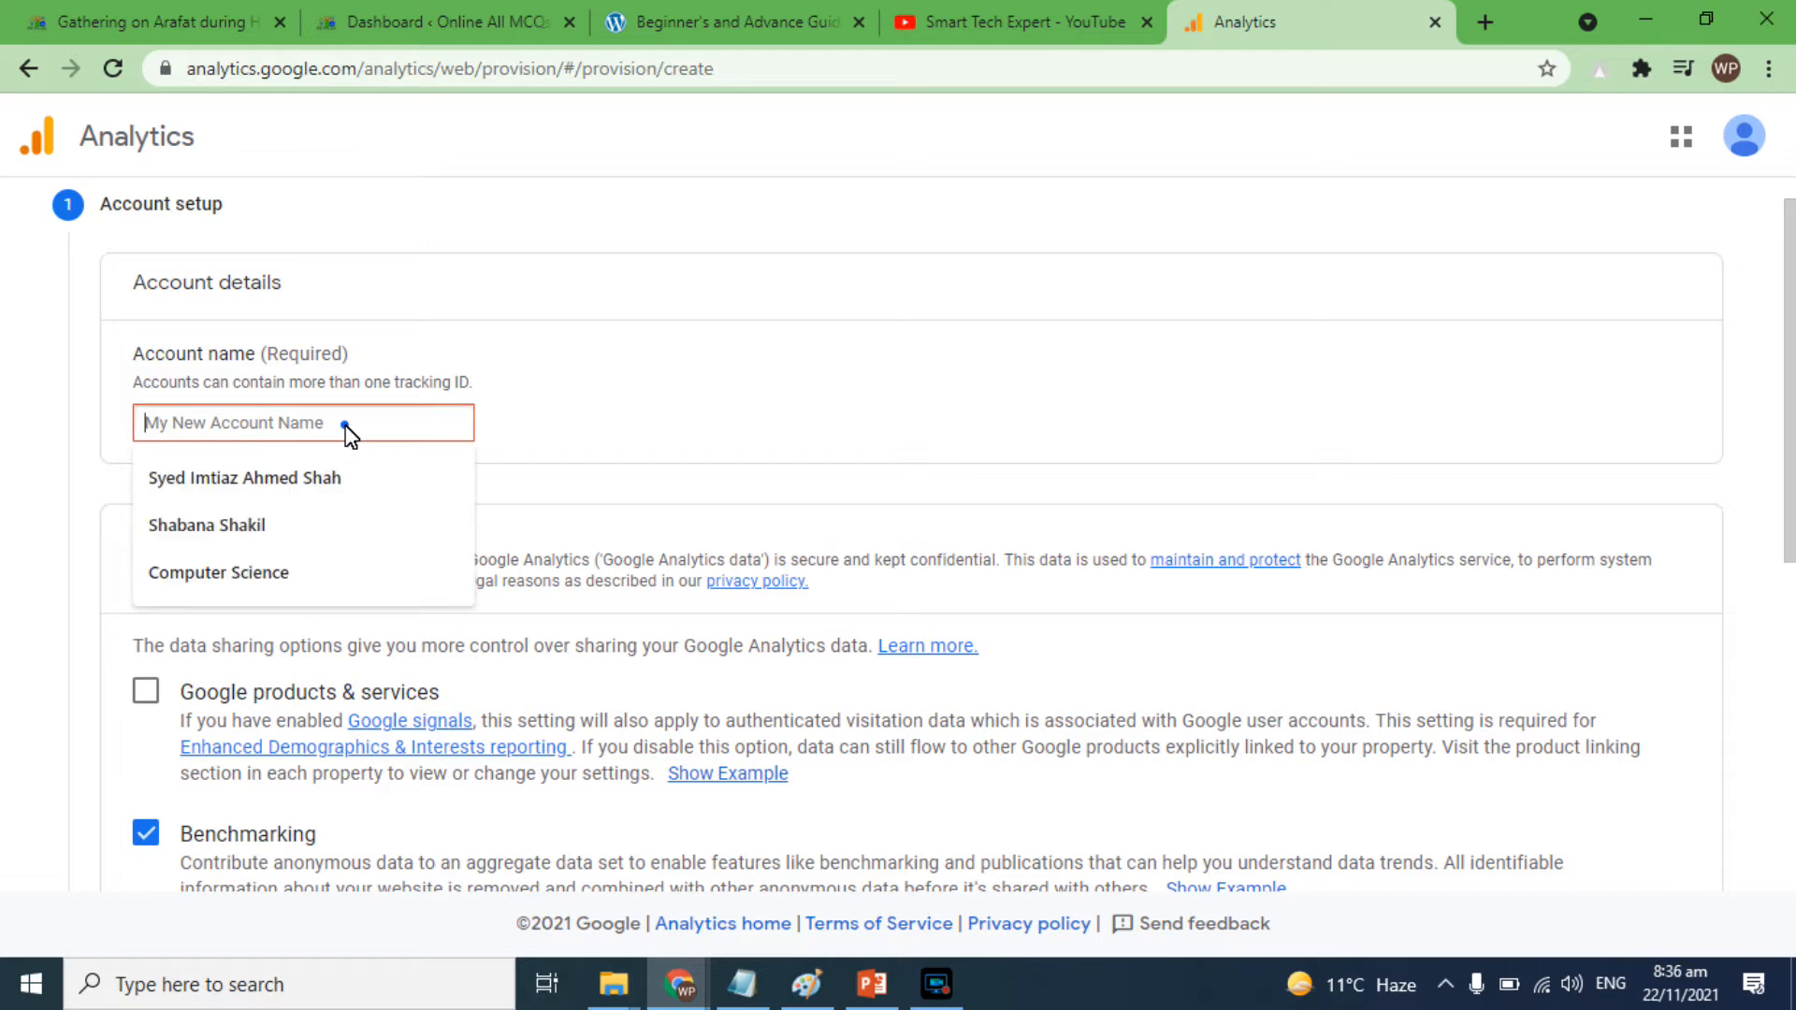
{"action": "type", "text": "All MCQs"}
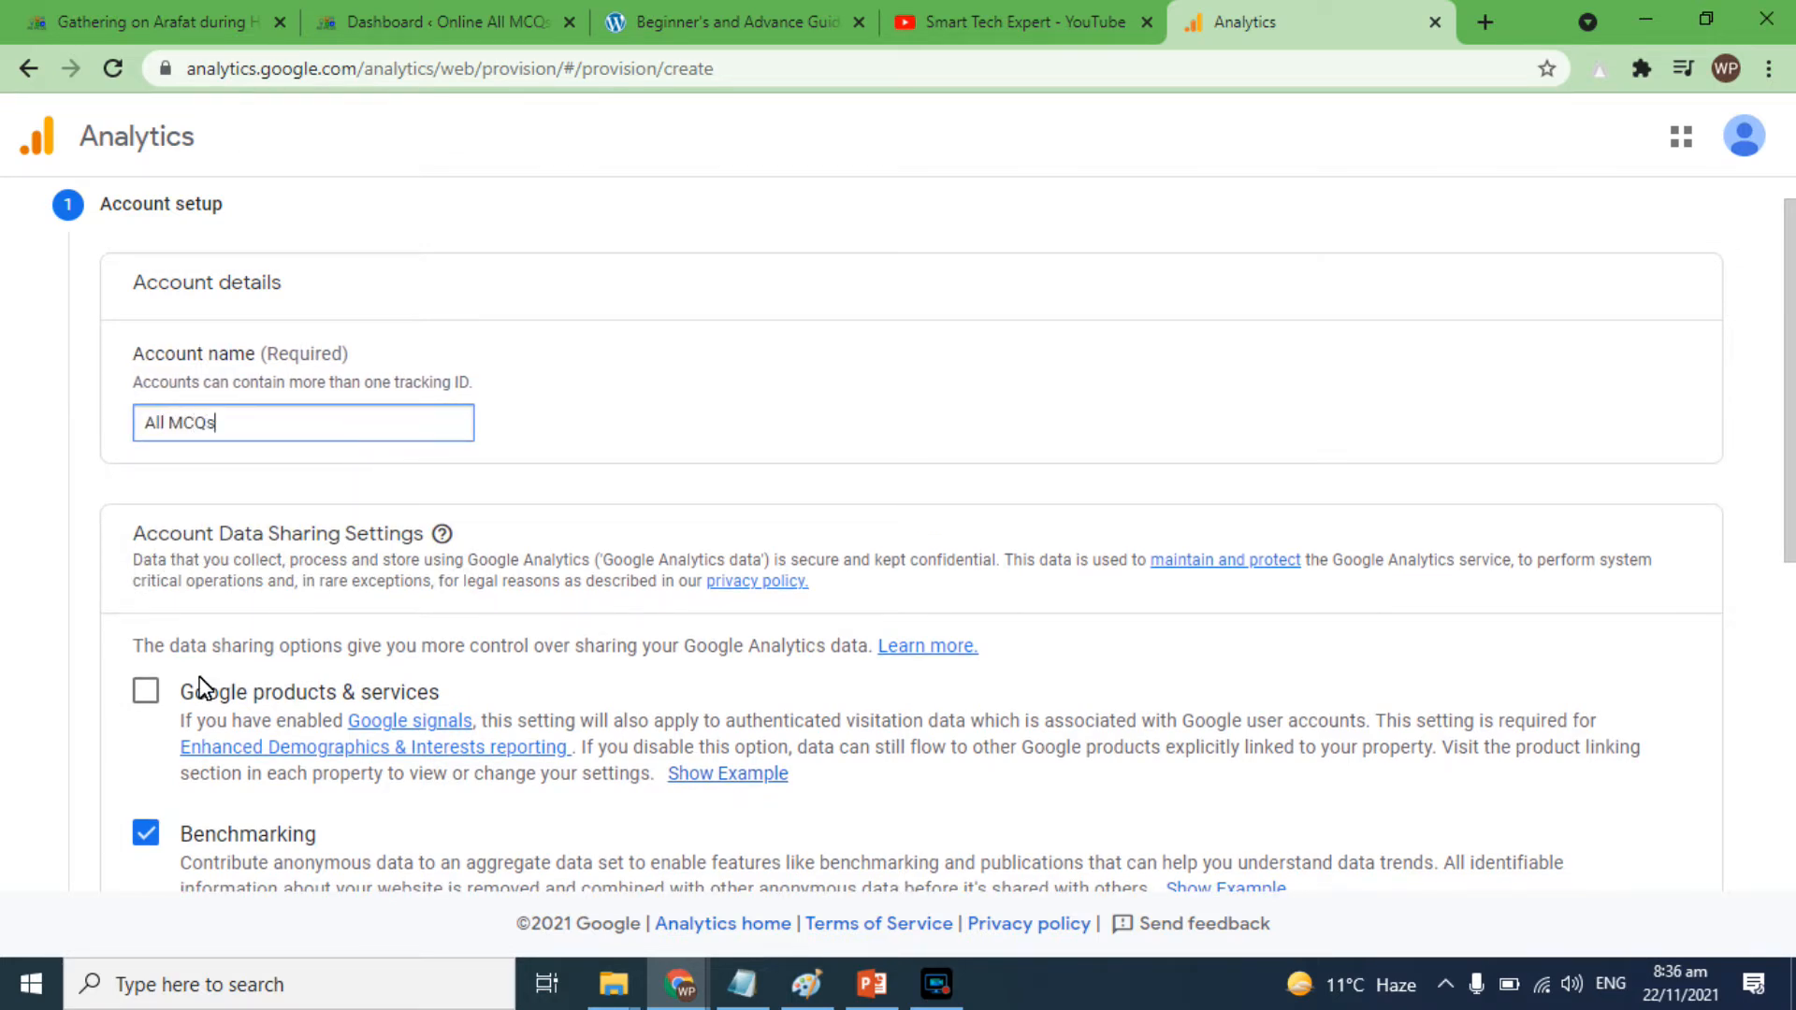
Enable data sharing for Google products & services and continue to the property setup
{"action": "left_click", "coordinate": [147, 695]}
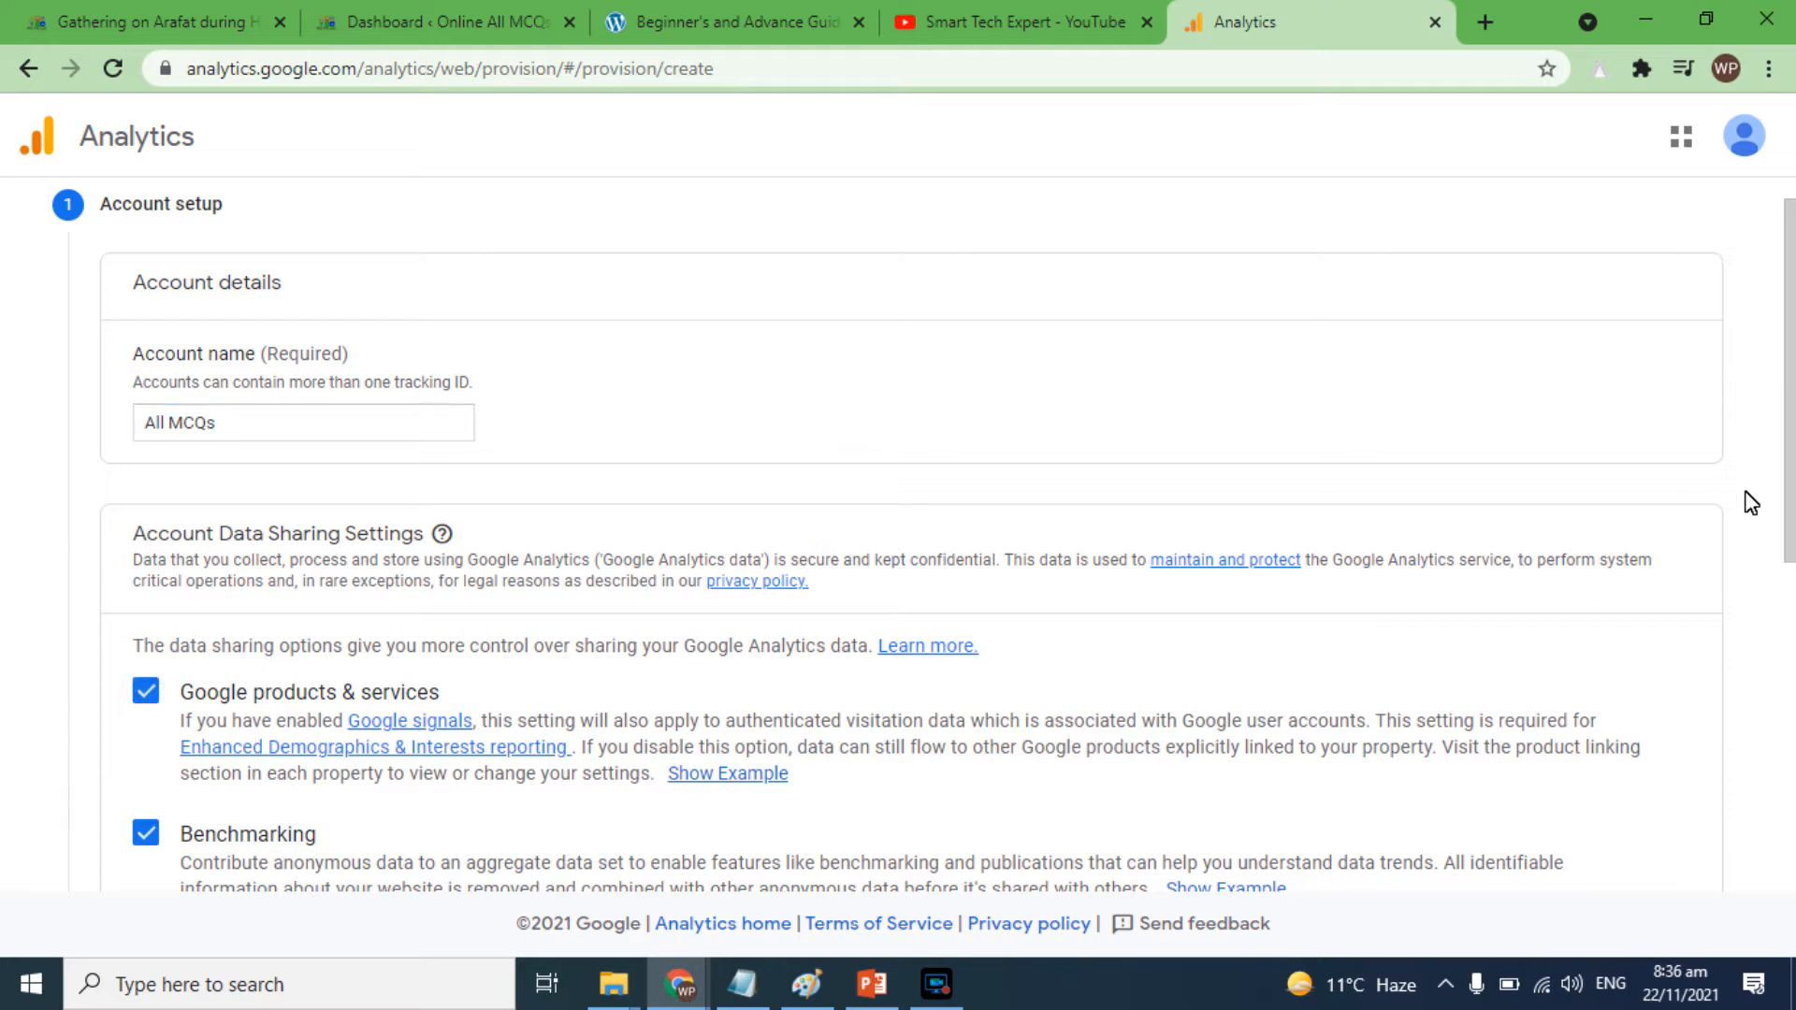
{"action": "scroll", "coordinate": [1787, 444], "scroll_direction": "down", "scroll_amount": 6}
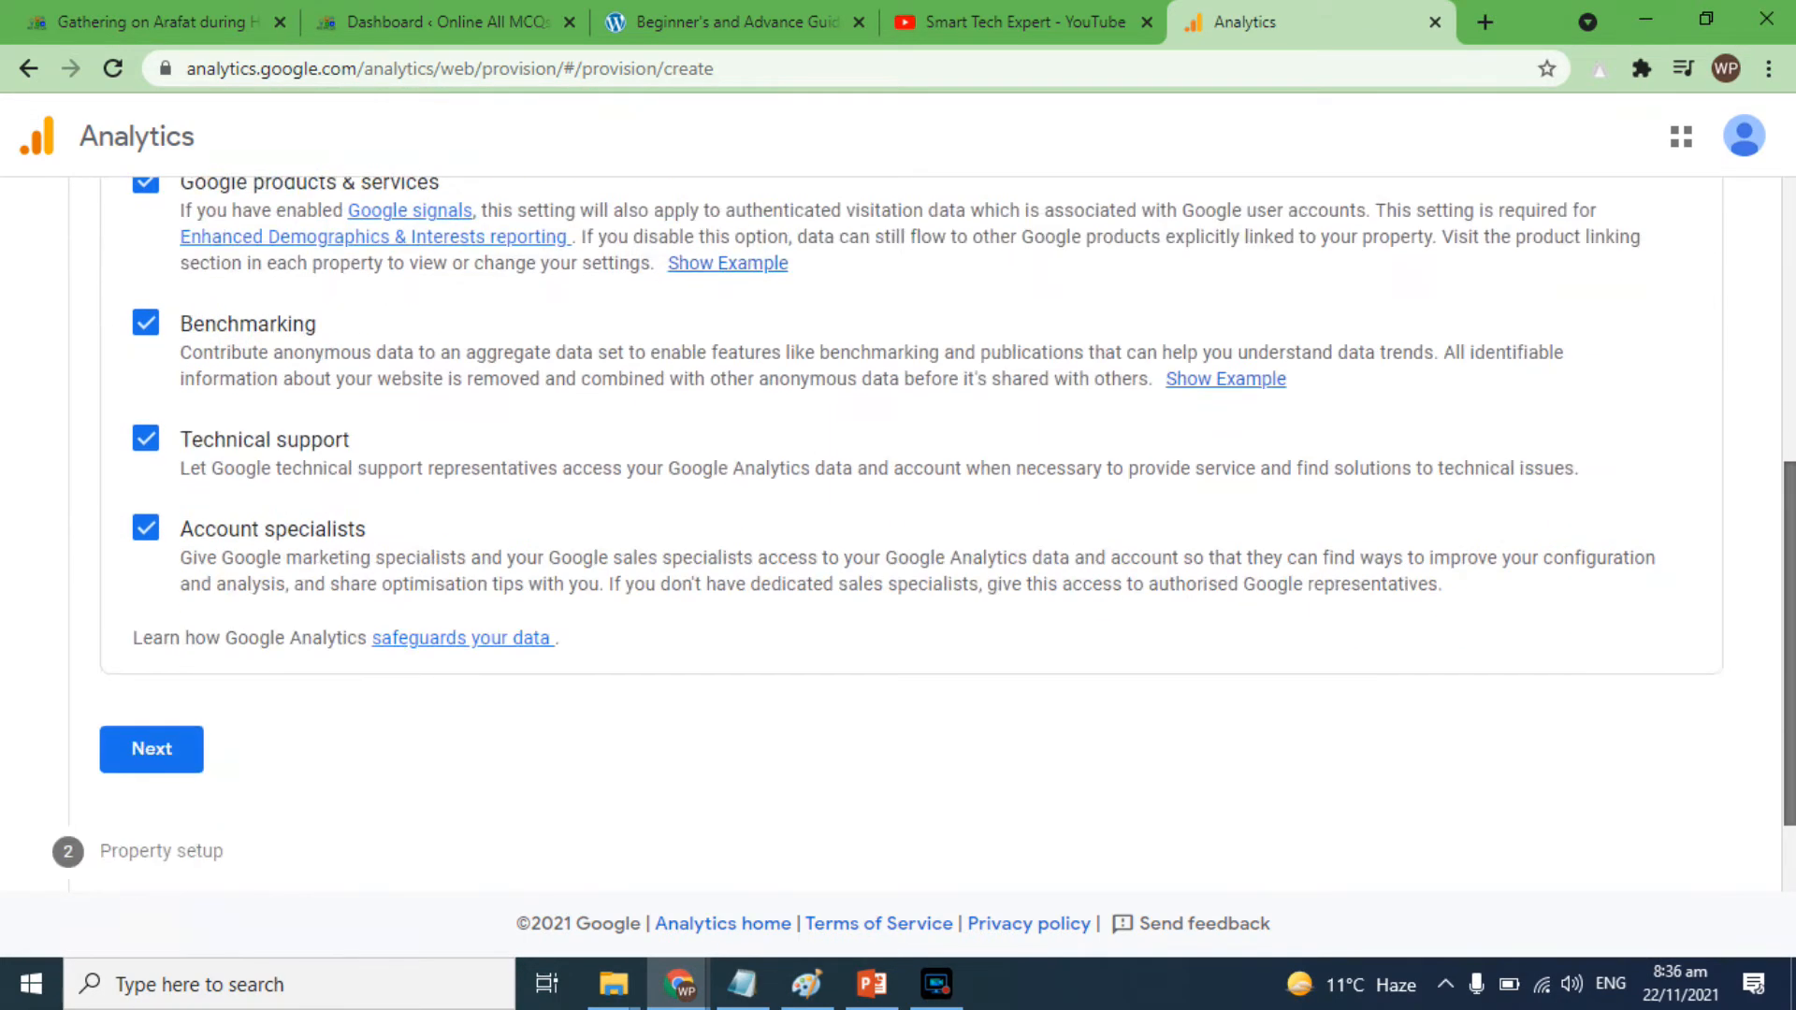
{"action": "left_click", "coordinate": [142, 645]}
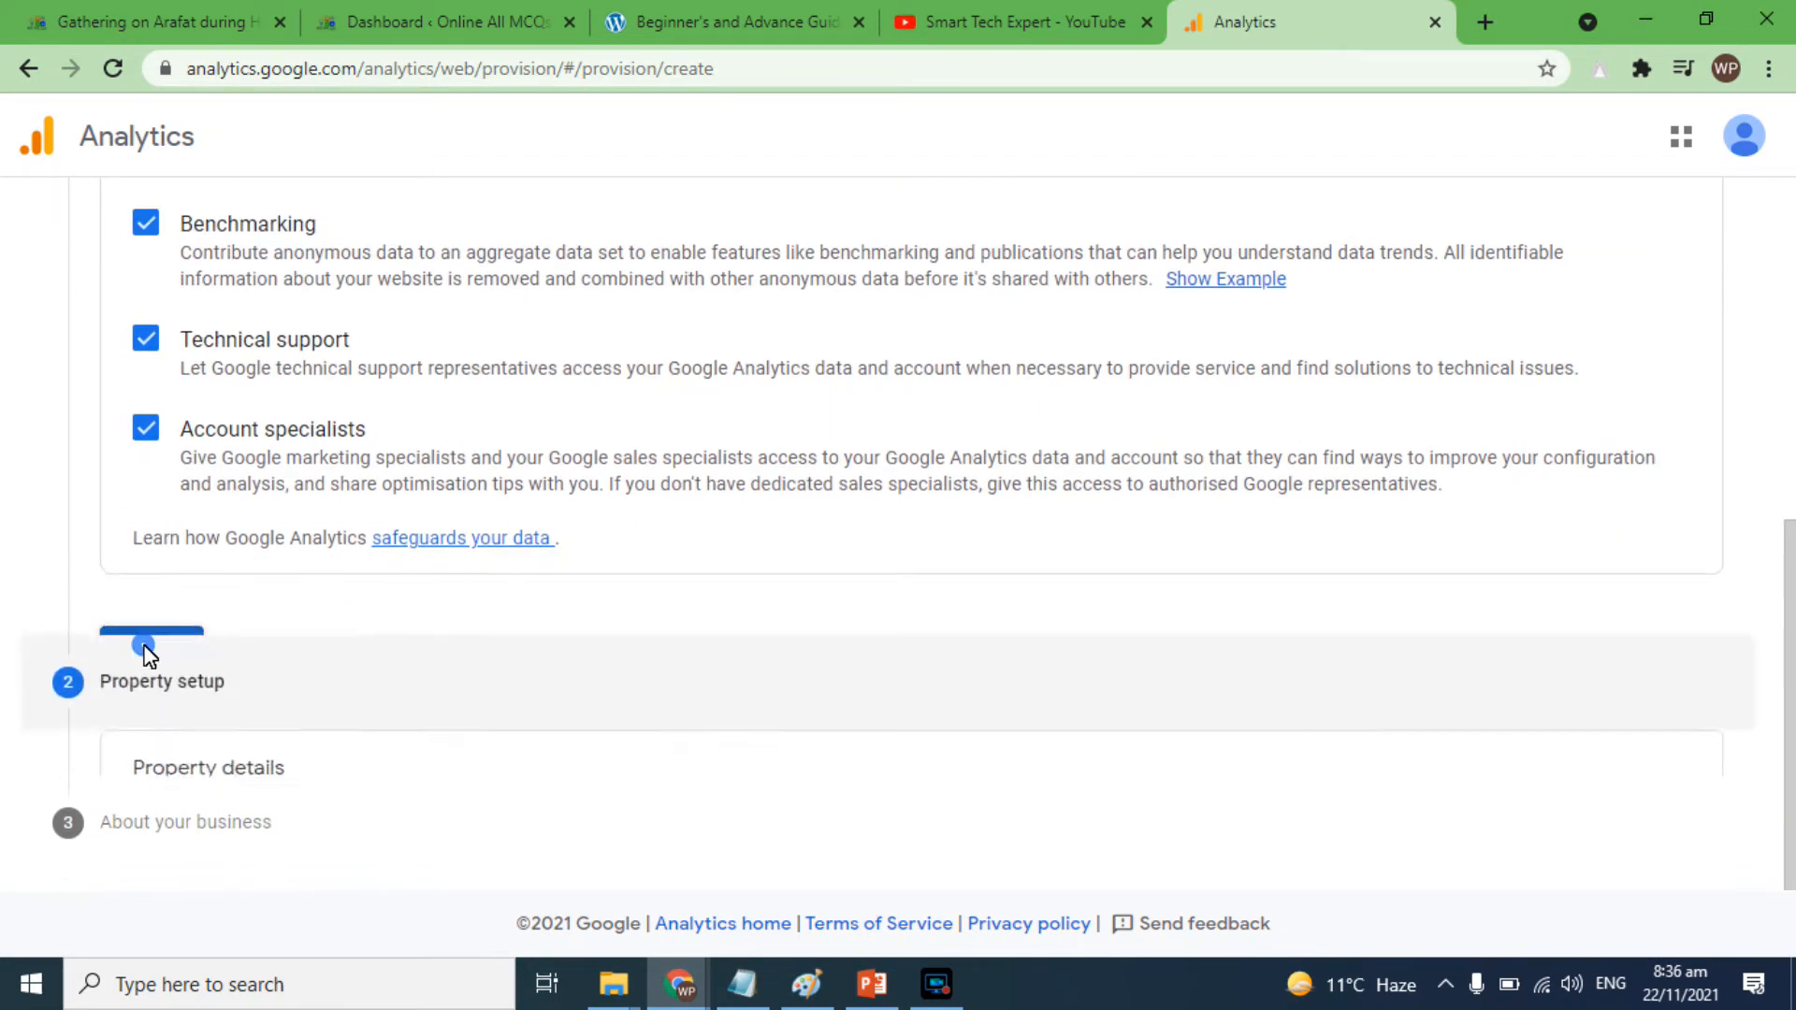
Name the property "All MCQs" and set its reporting time zone country to Pakistan
{"action": "scroll", "coordinate": [1765, 281], "scroll_direction": "up", "scroll_amount": 3}
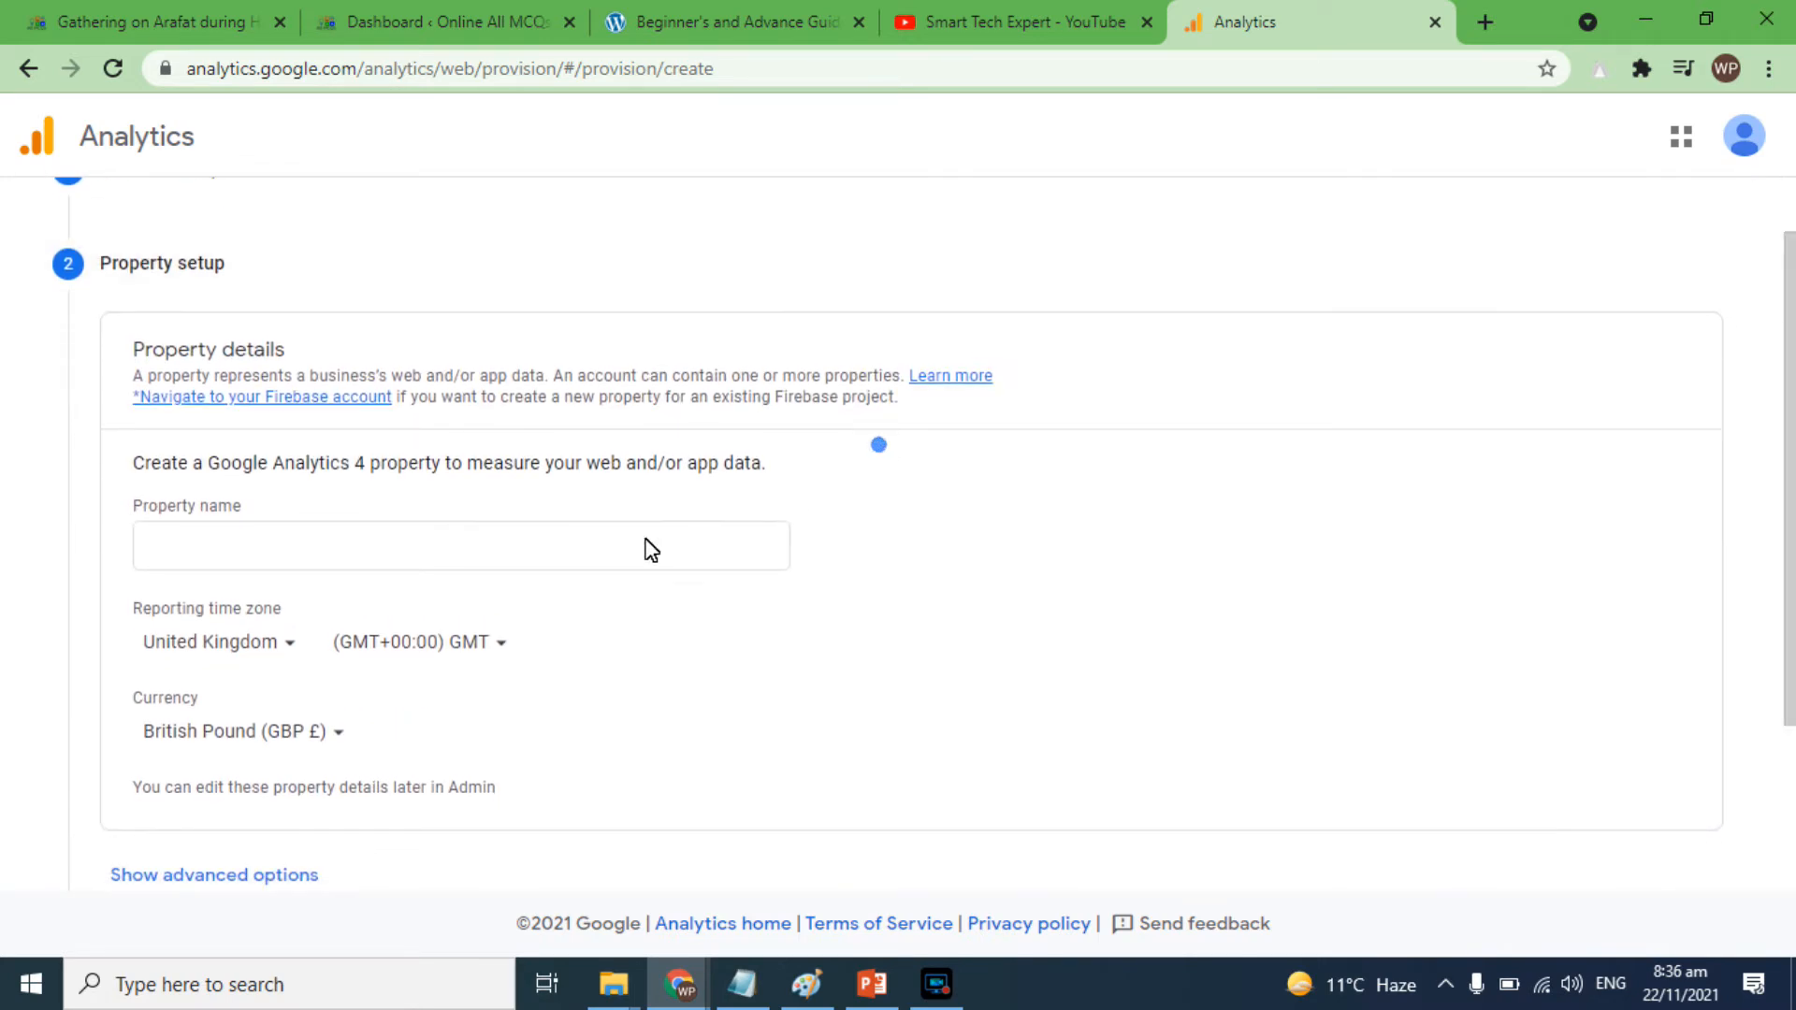
{"action": "left_click", "coordinate": [606, 545]}
{"action": "type", "text": "All MCQs"}
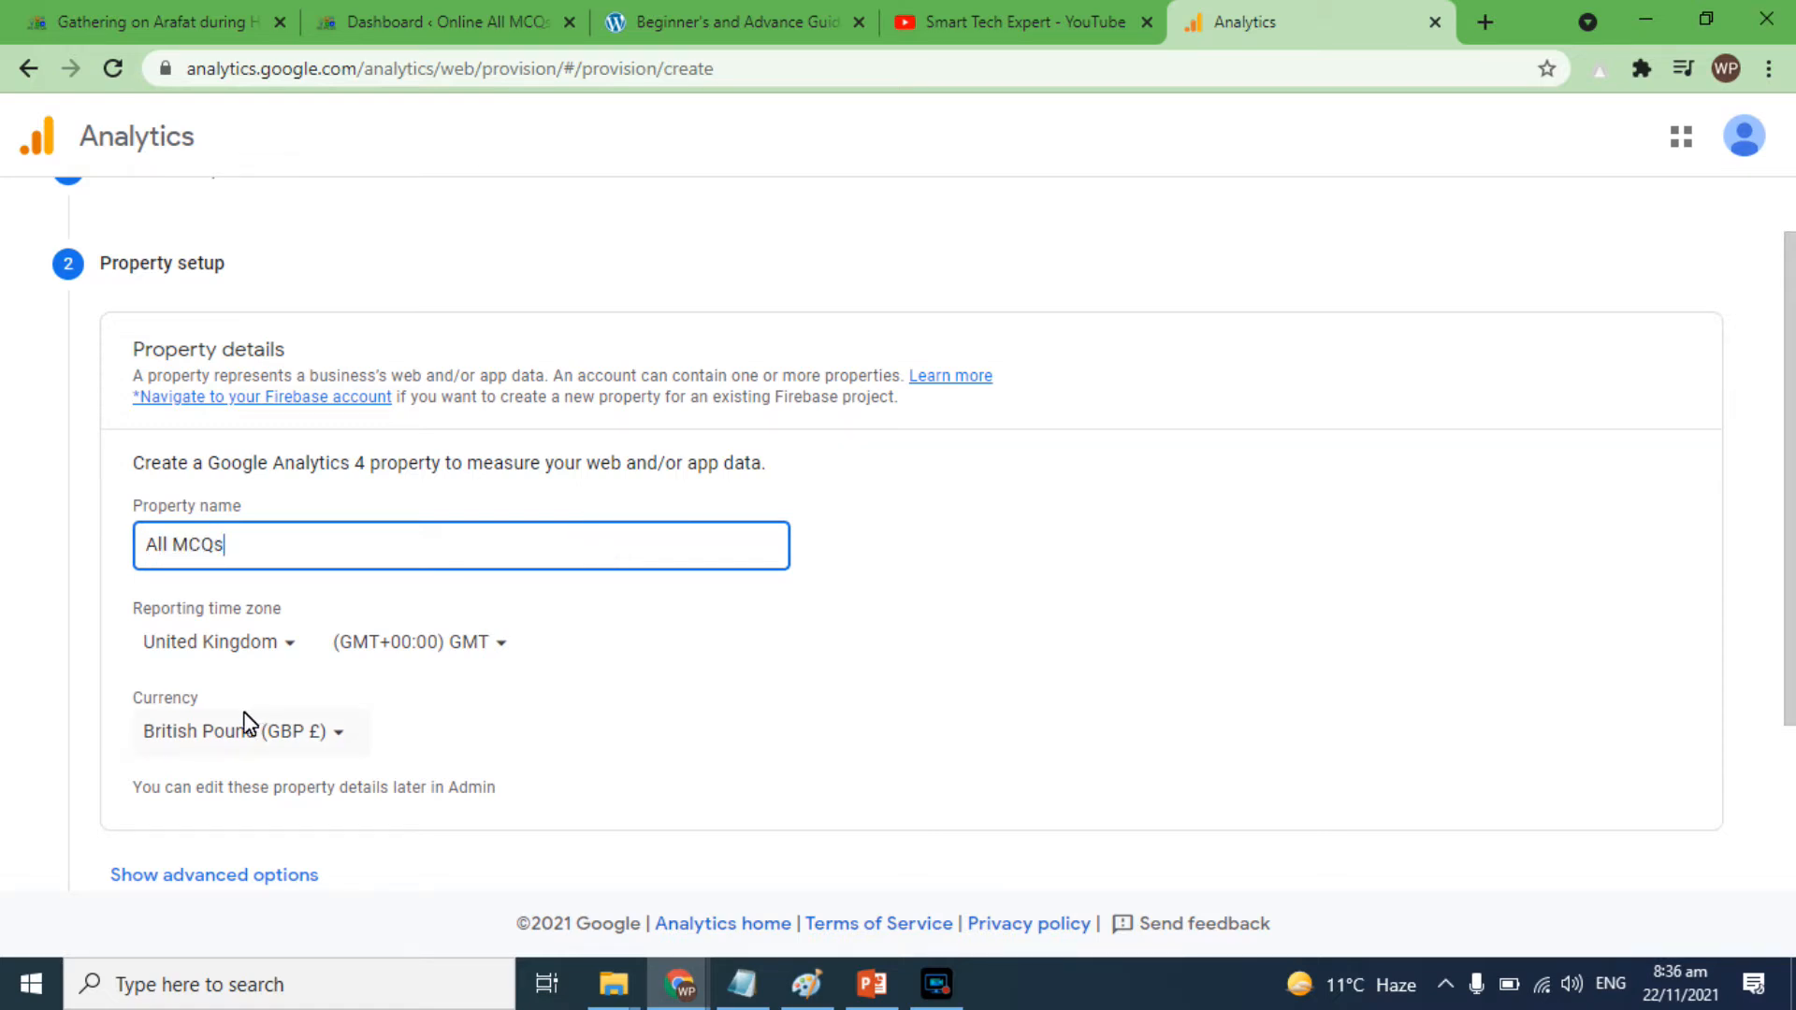
{"action": "left_click", "coordinate": [278, 649]}
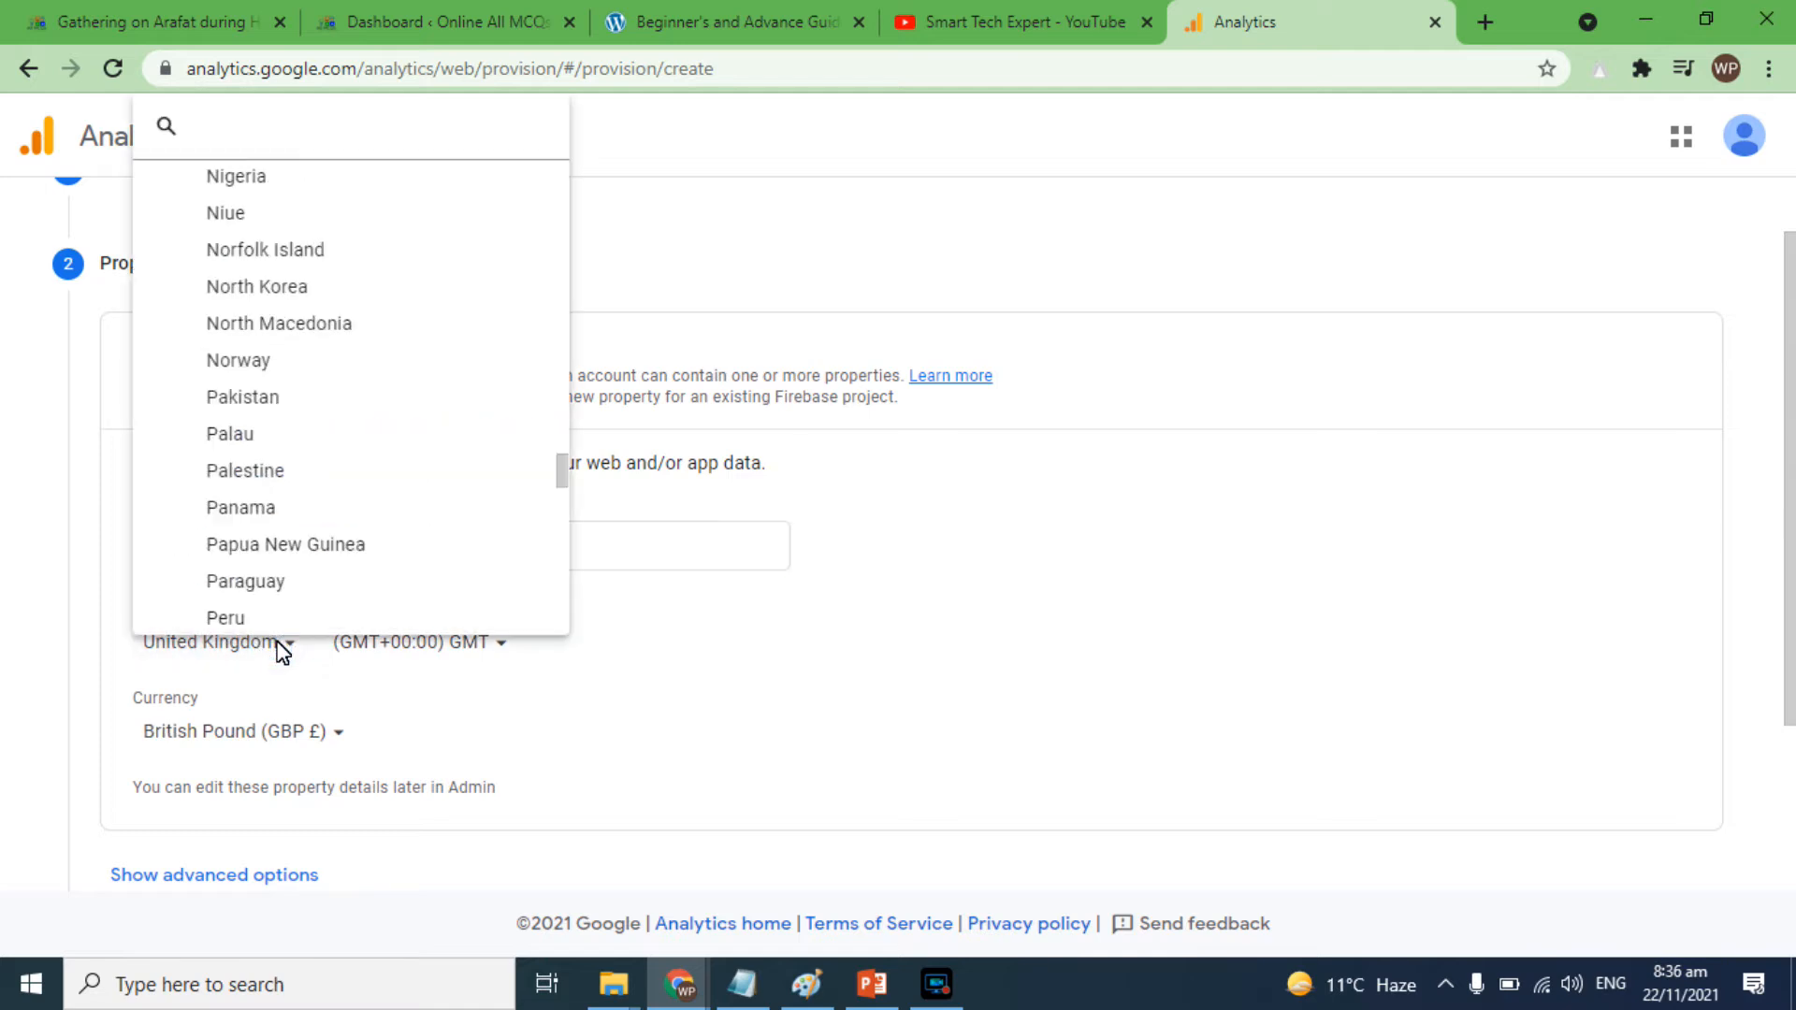
{"action": "left_click", "coordinate": [264, 405]}
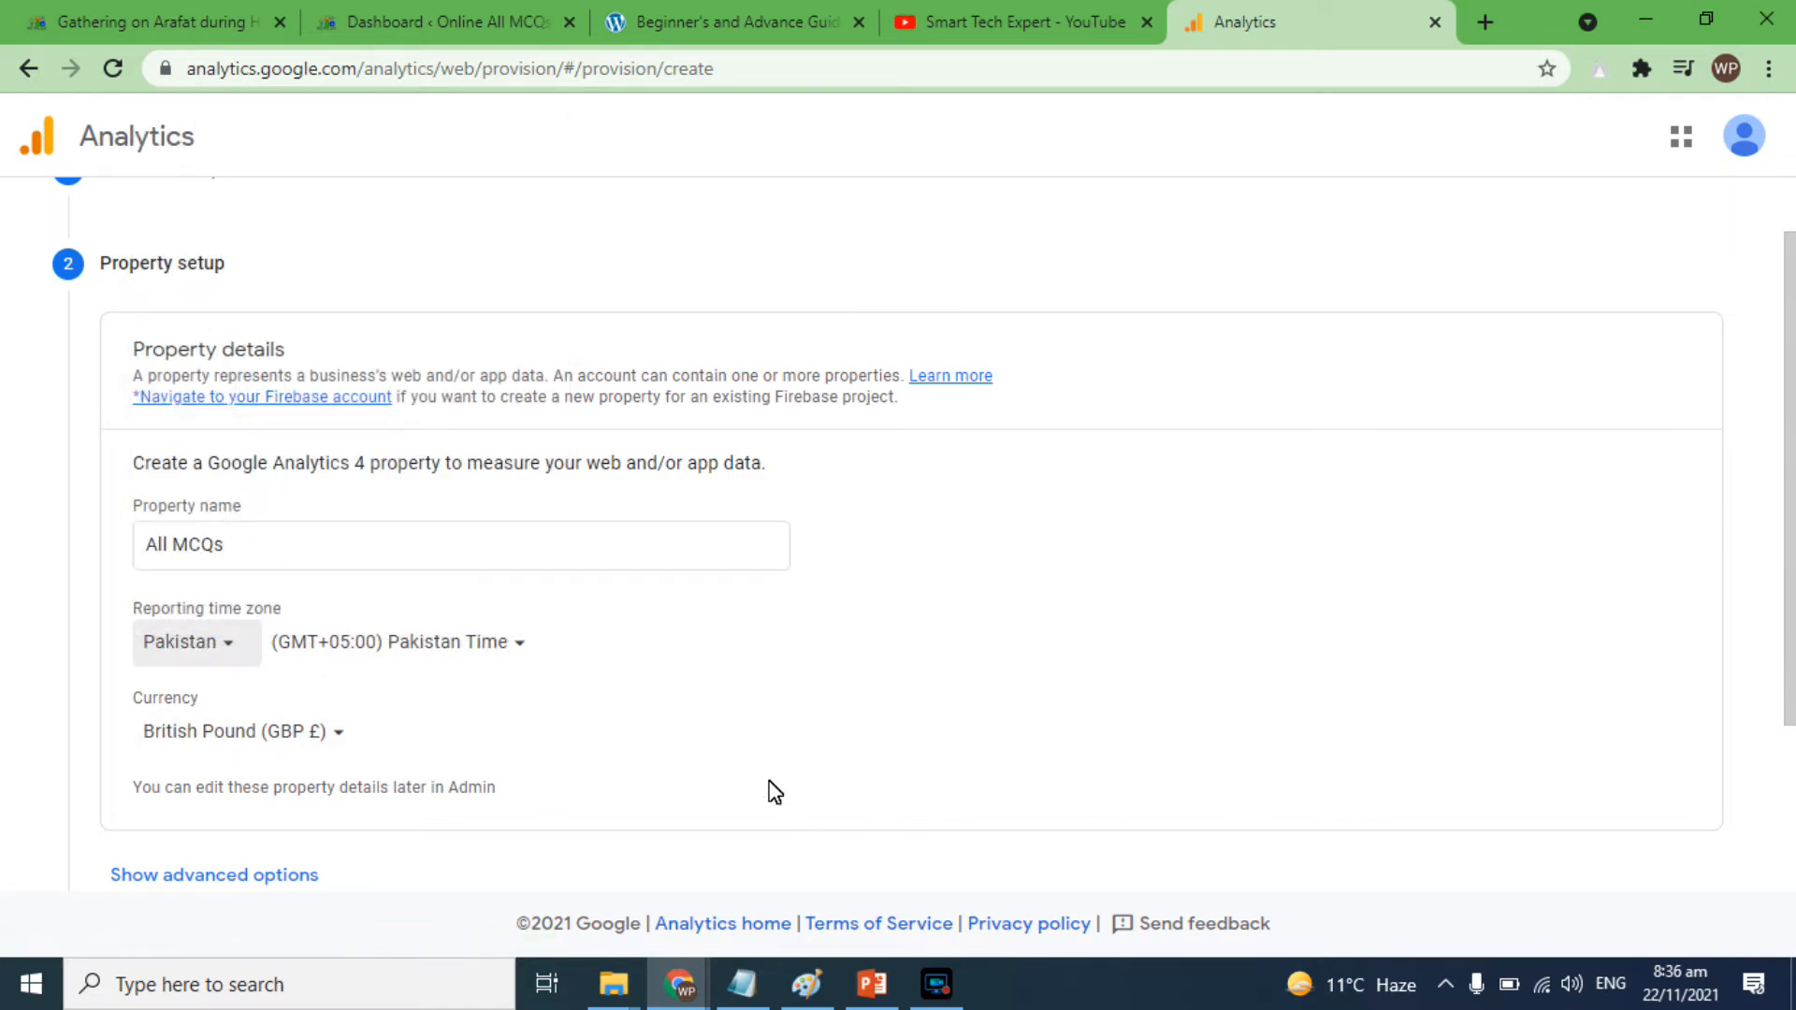
Set the property's currency to US Dollar (USD US$)
{"action": "left_click", "coordinate": [329, 728]}
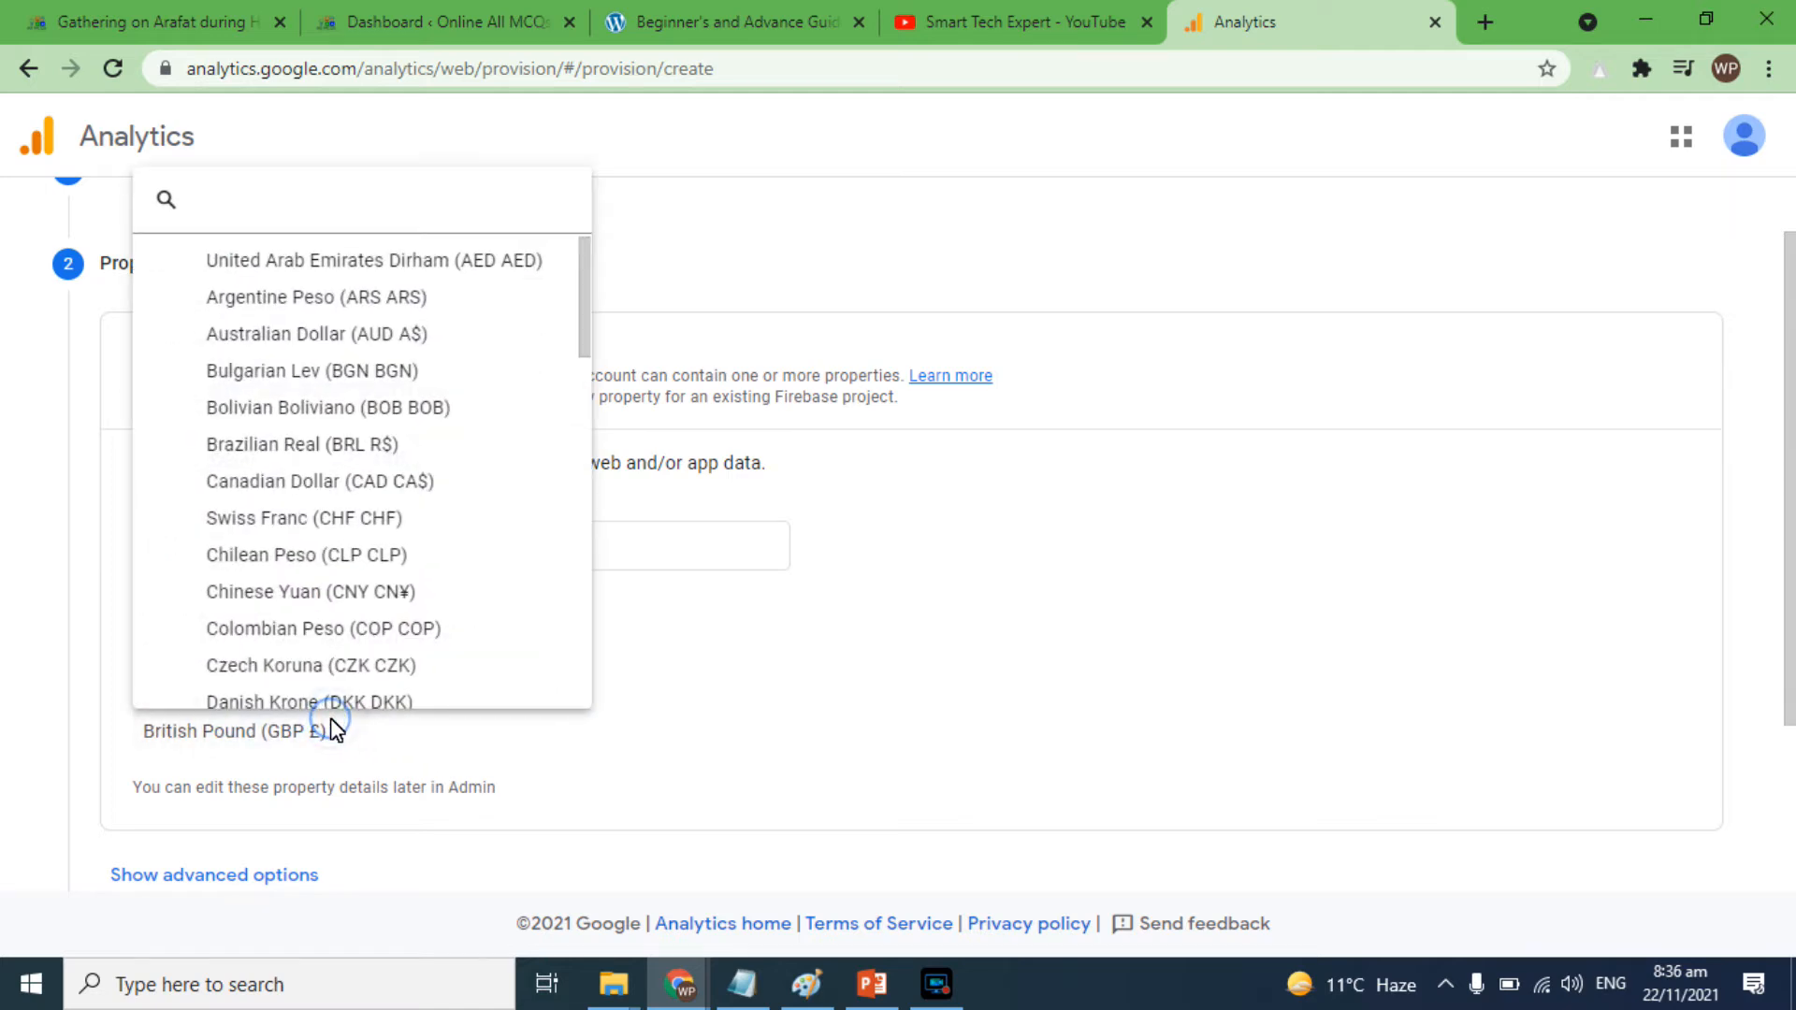
{"action": "scroll", "coordinate": [334, 730], "scroll_direction": "down", "scroll_amount": 10}
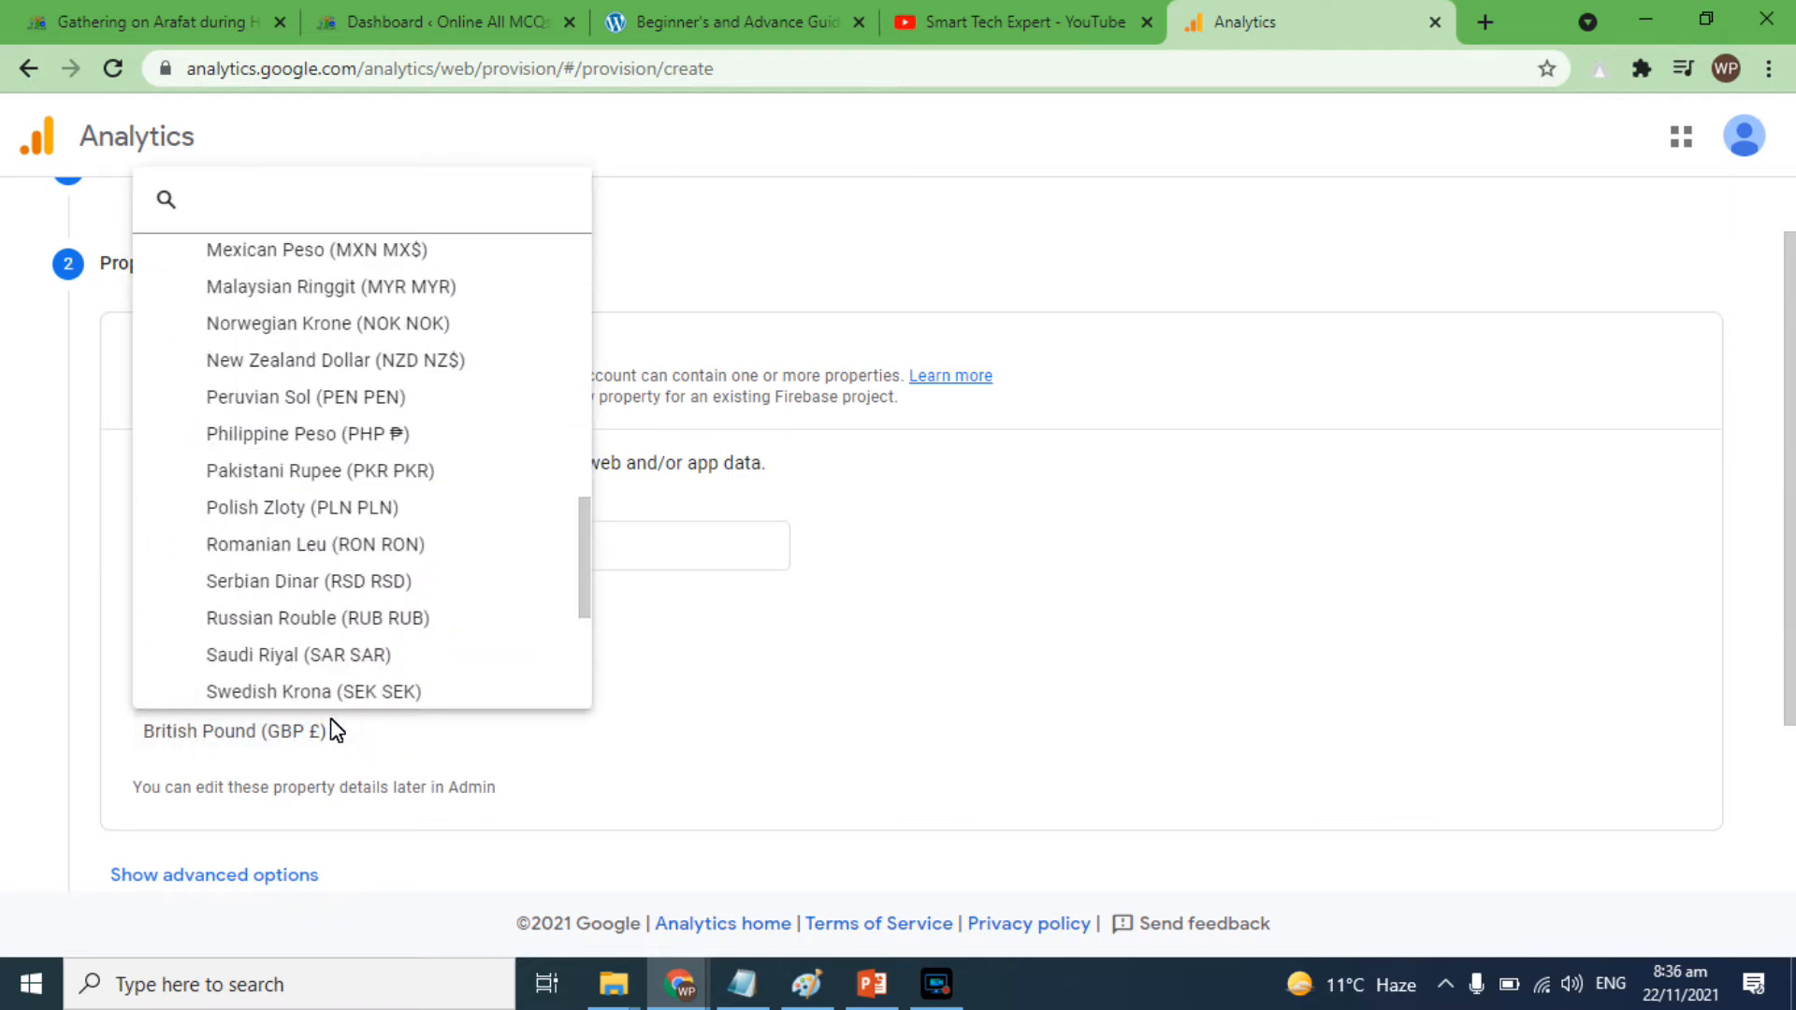
{"action": "left_click_drag", "start_coordinate": [582, 571], "coordinate": [584, 676]}
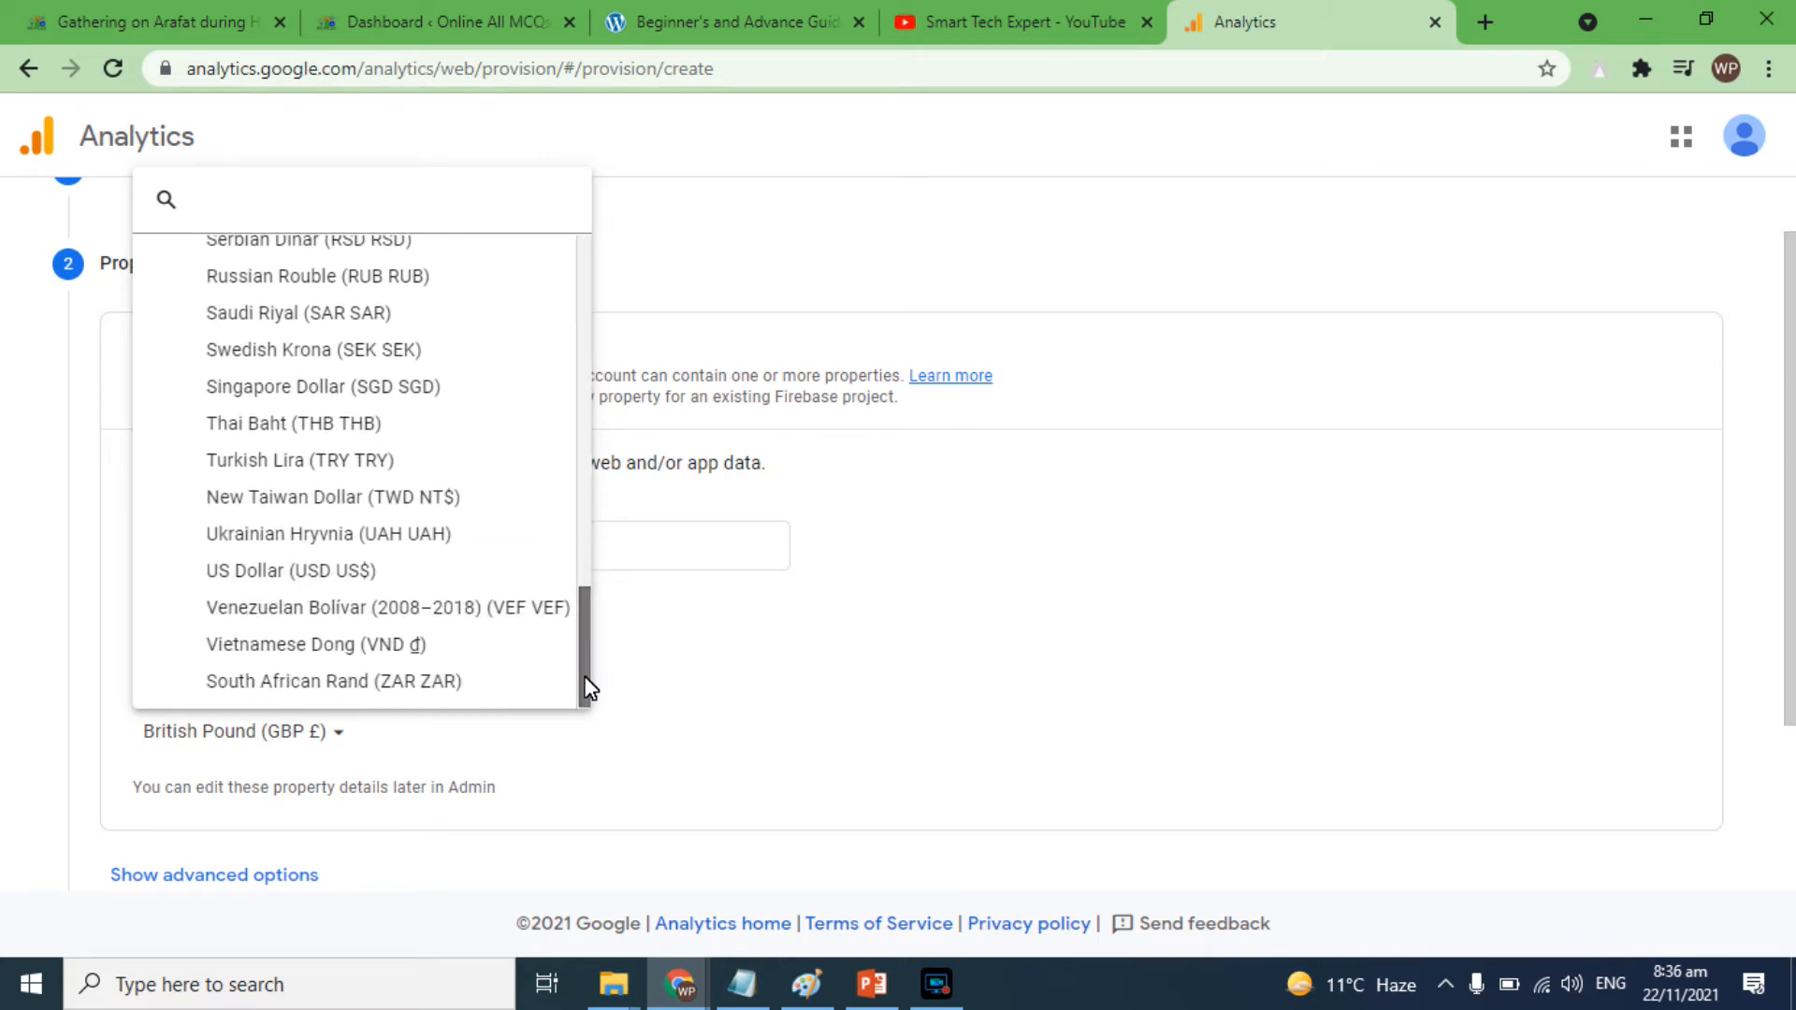
{"action": "left_click", "coordinate": [283, 571]}
{"action": "mouse_move", "coordinate": [1792, 688]}
{"action": "left_mouse_down"}
{"action": "mouse_move", "coordinate": [1793, 771]}
{"action": "mouse_move", "coordinate": [1782, 719]}
{"action": "left_mouse_up"}
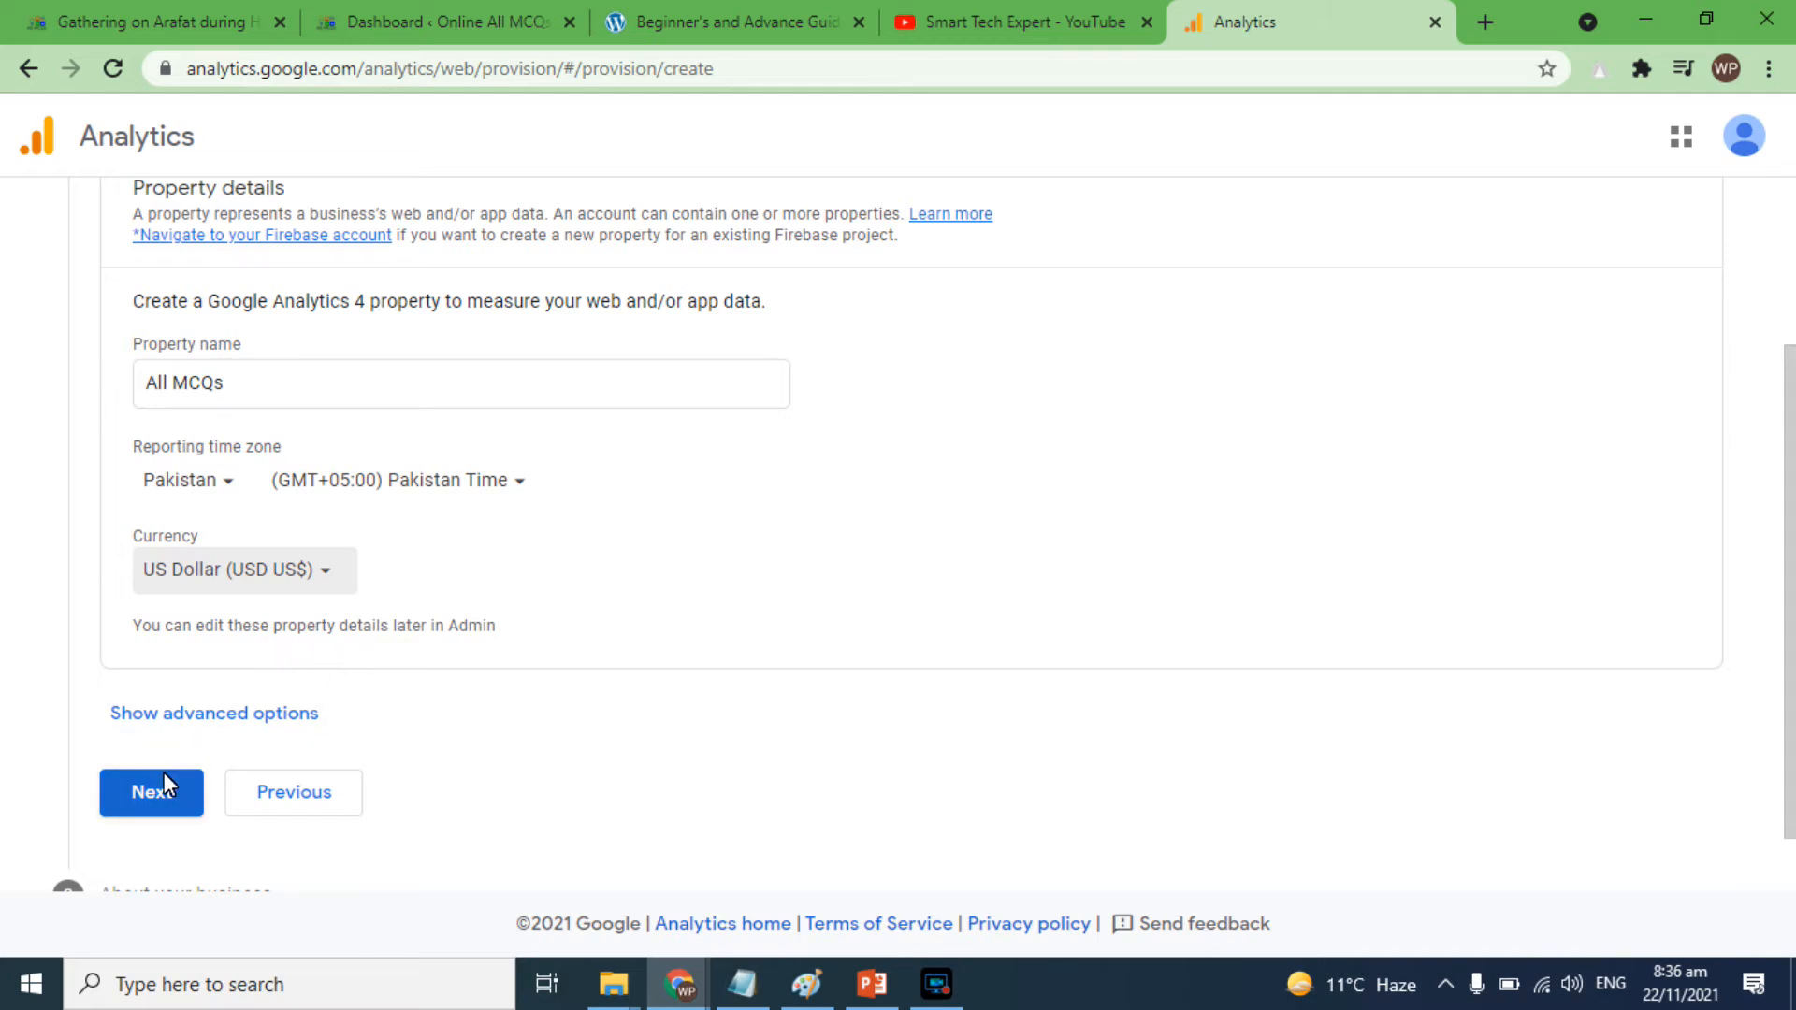
Continue to the business information and choose Computers & Electronics as the industry category and Small – 1 to 10 employees as the size
{"action": "left_click", "coordinate": [150, 792]}
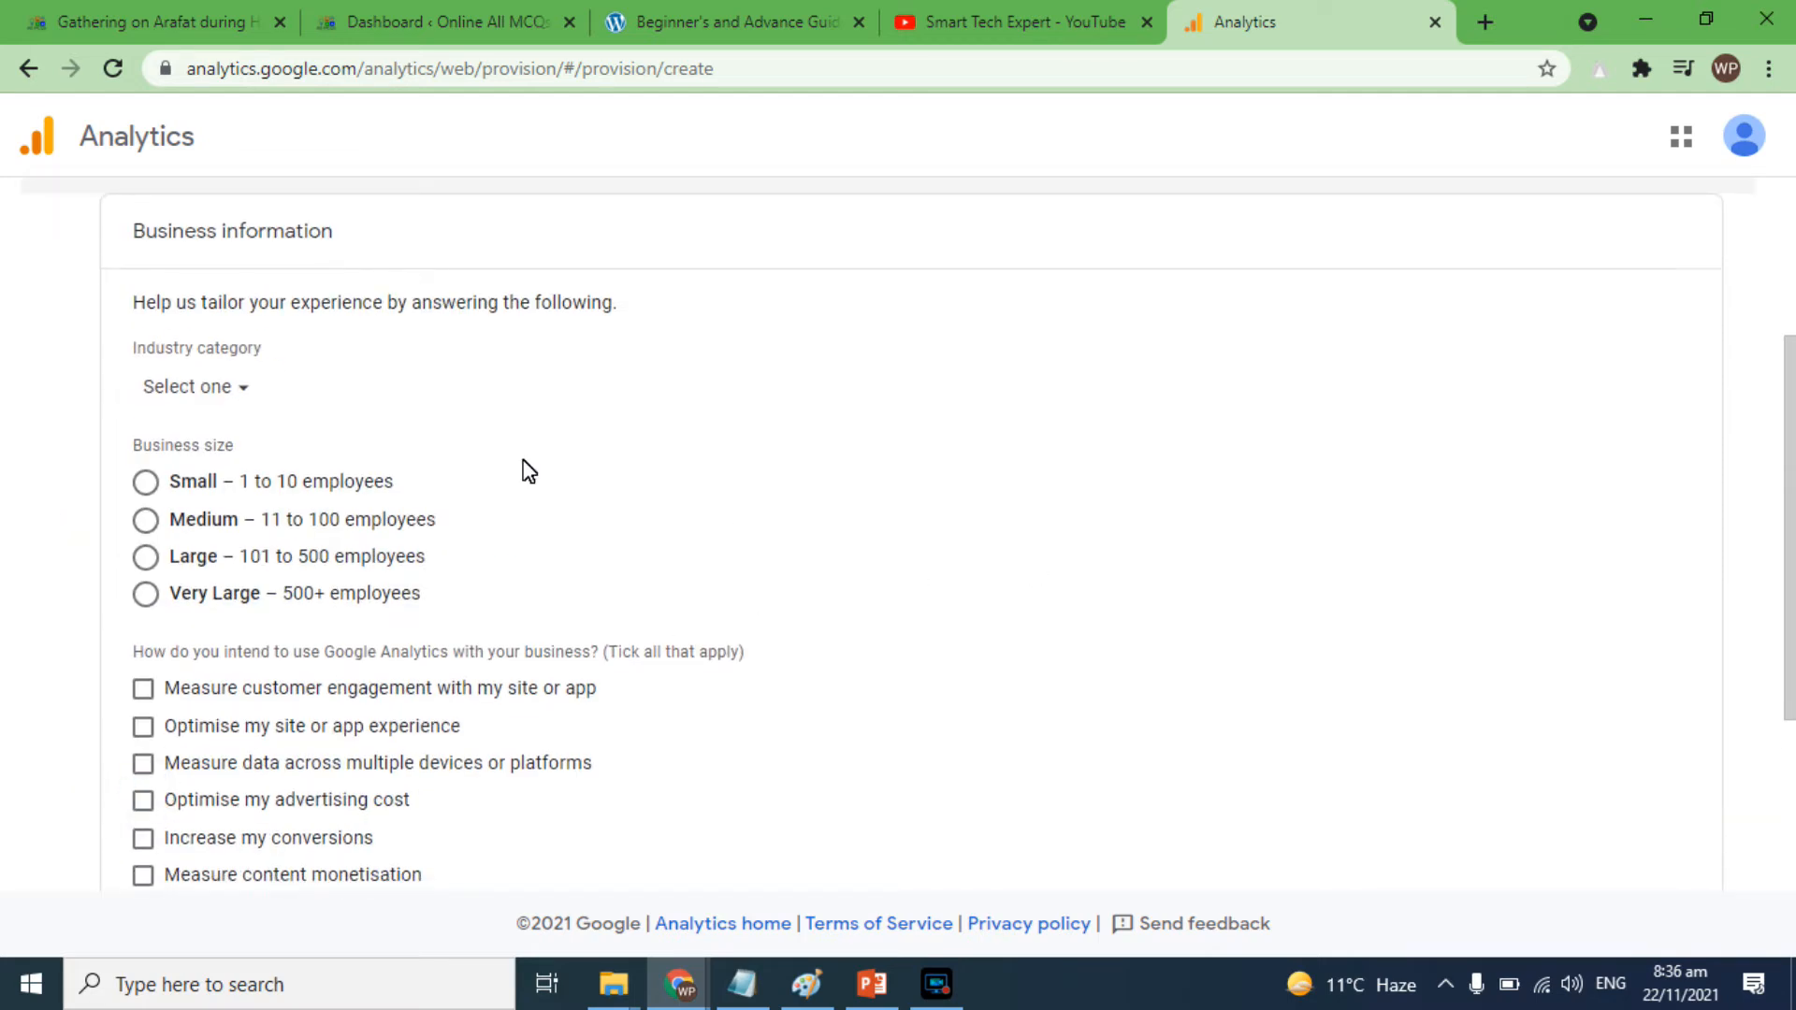
{"action": "left_click", "coordinate": [235, 386]}
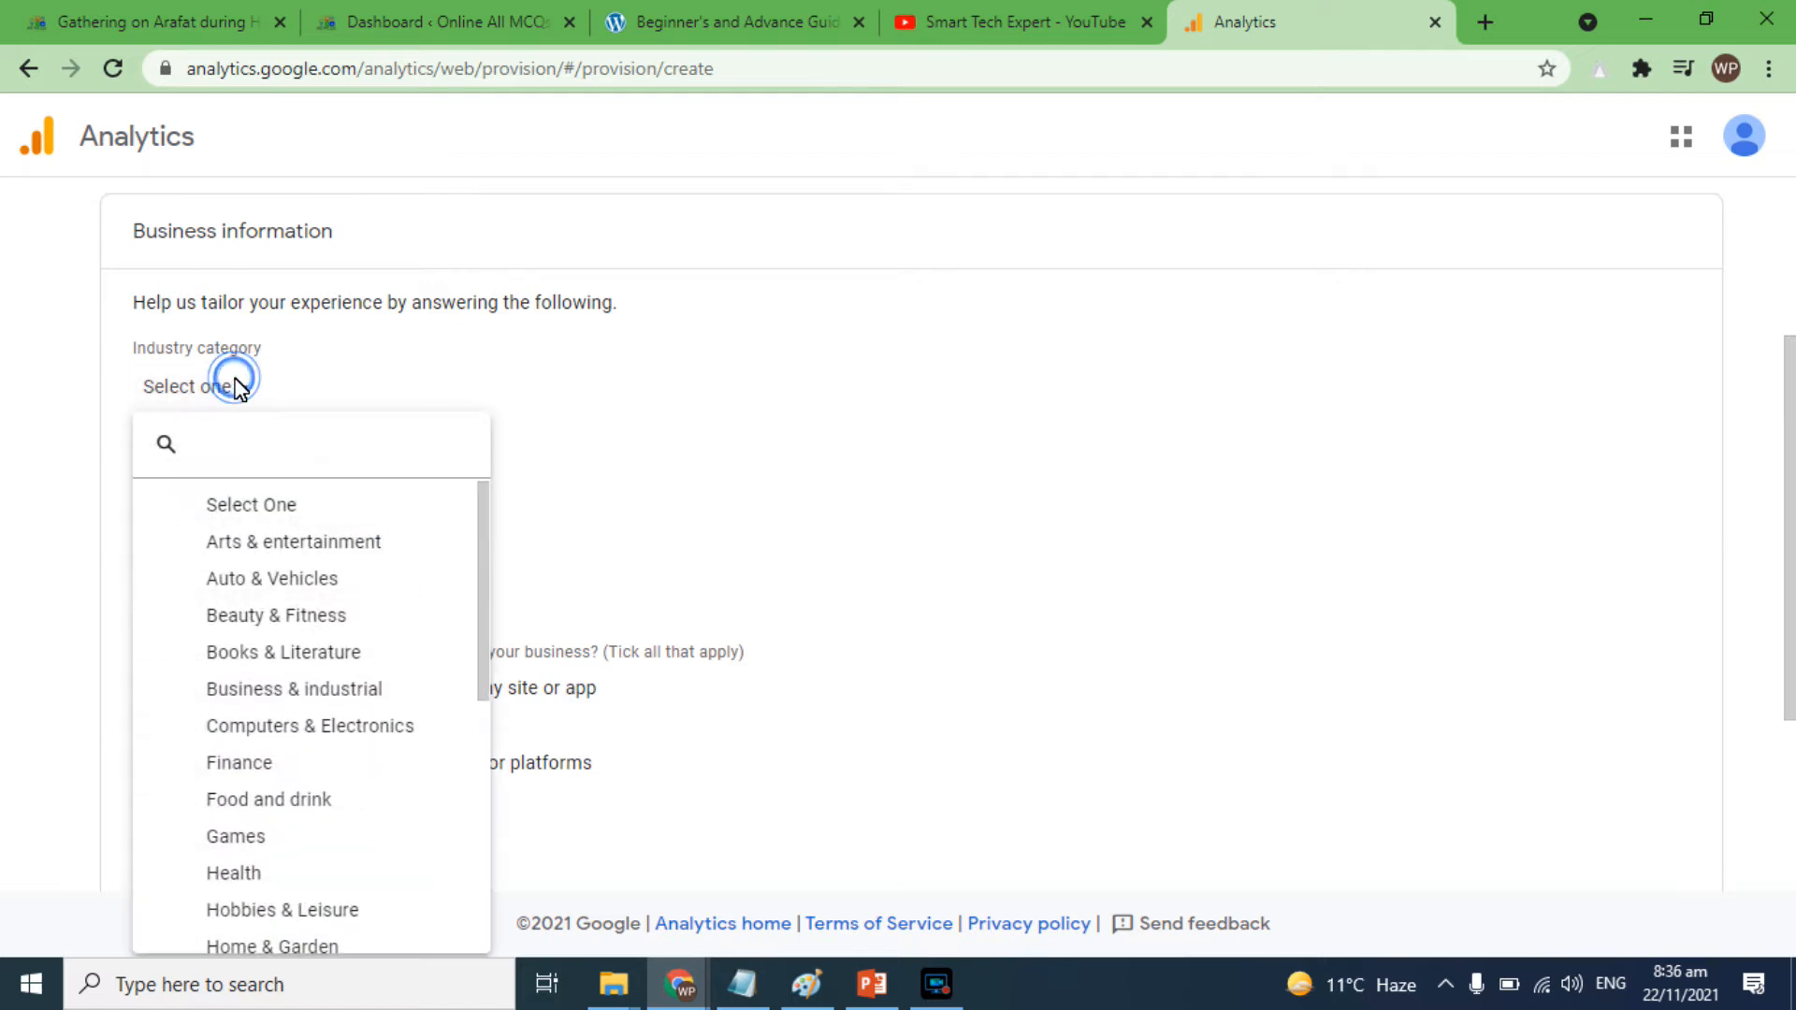
{"action": "left_click", "coordinate": [274, 730]}
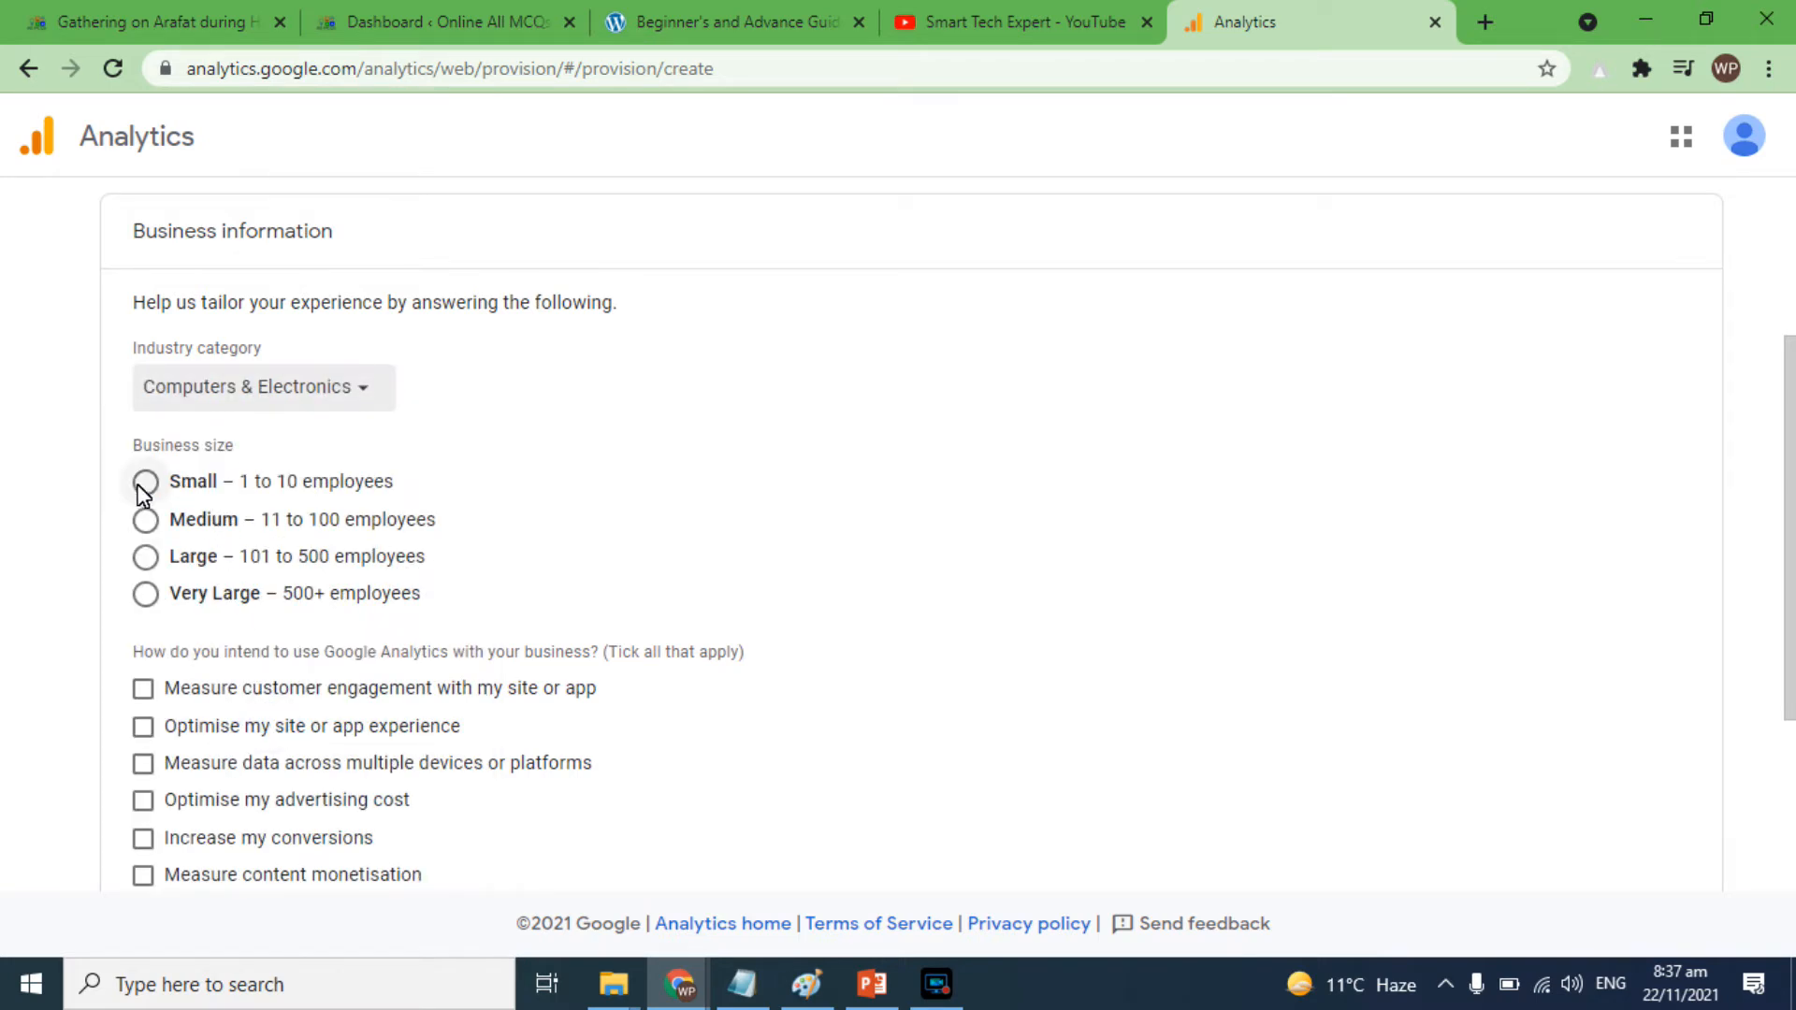
{"action": "left_click", "coordinate": [139, 484]}
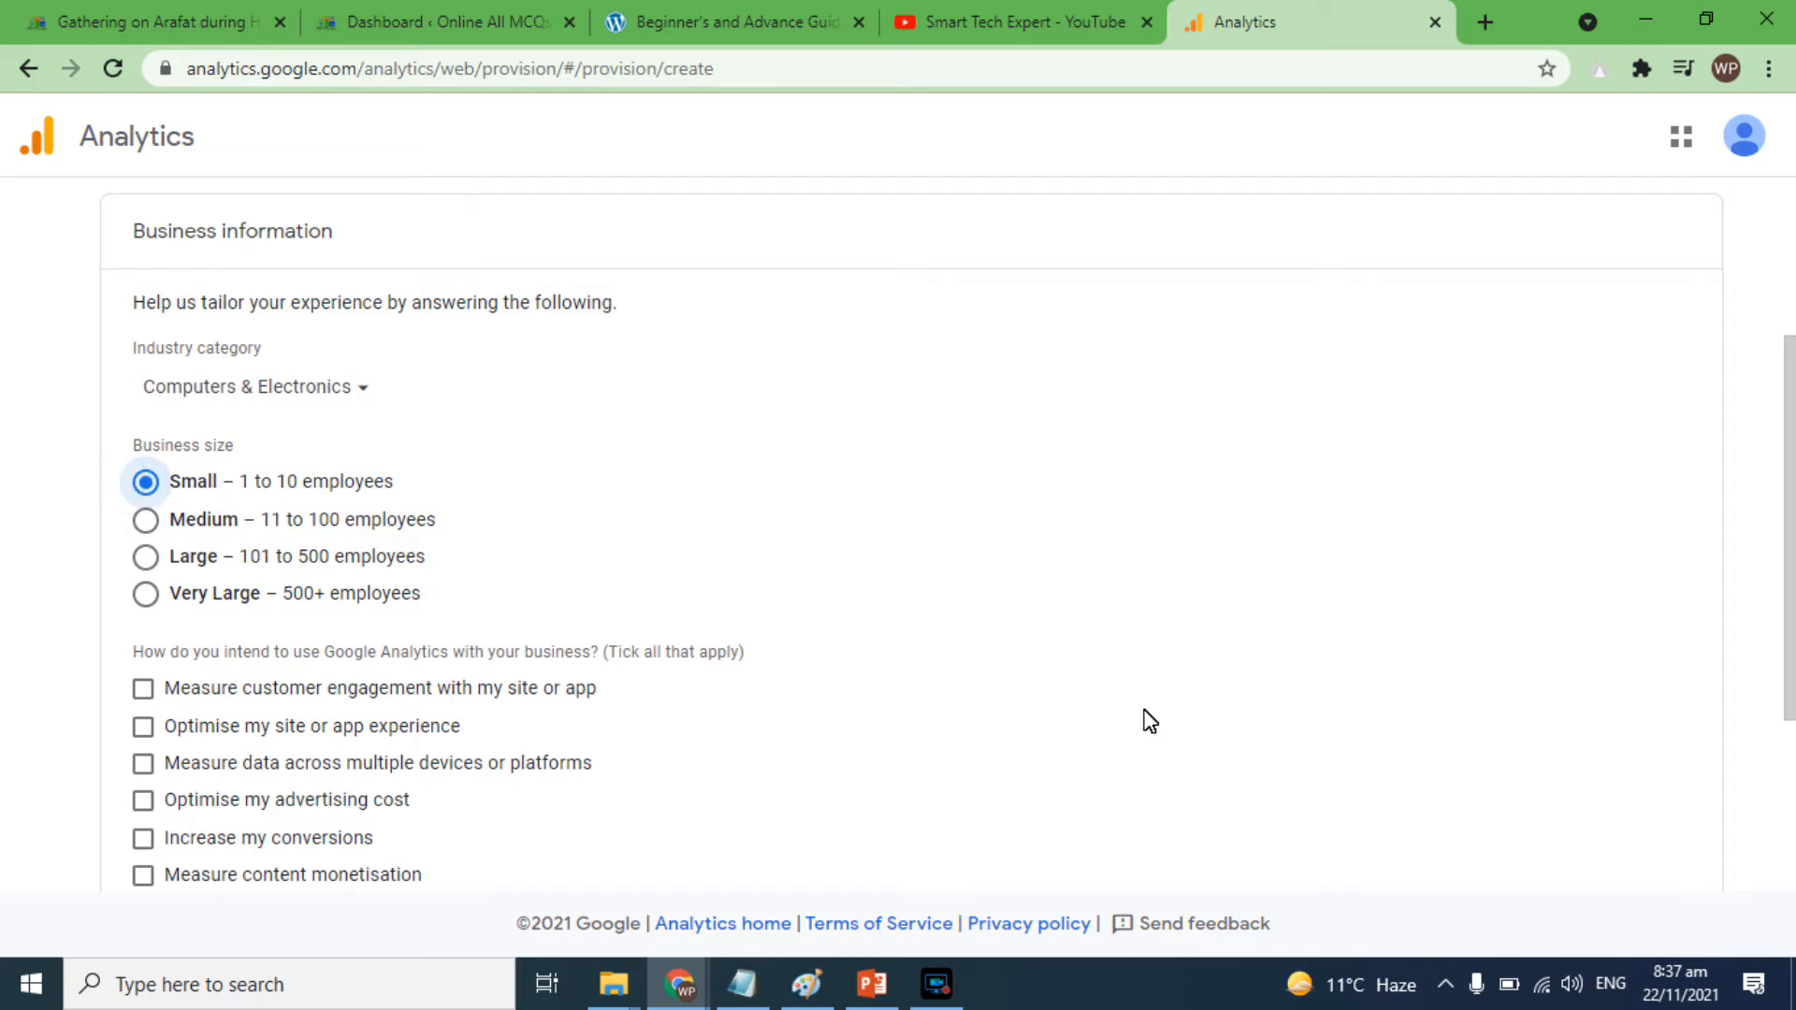
Select the first six intended uses, from measuring customer engagement through measuring content monetisation, and submit the account for creation
{"action": "scroll", "coordinate": [1789, 573], "scroll_direction": "down", "scroll_amount": 2}
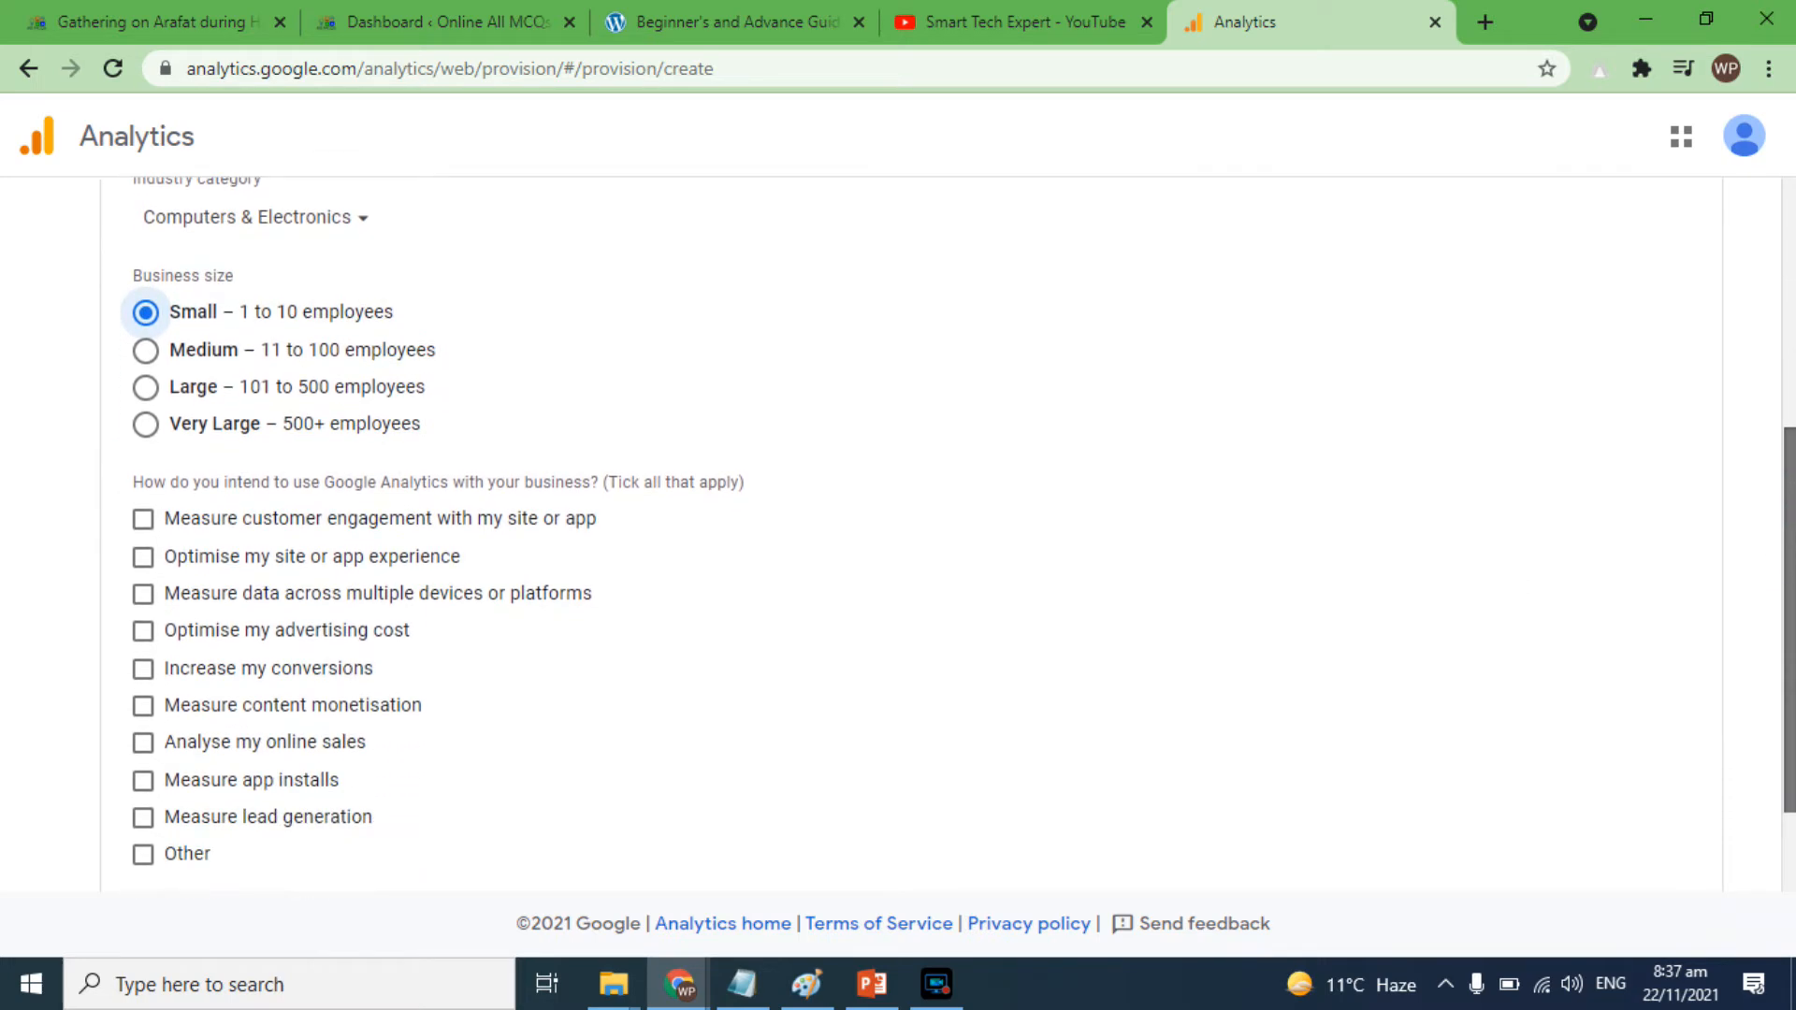
{"action": "left_click", "coordinate": [143, 520]}
{"action": "left_click", "coordinate": [143, 557]}
{"action": "left_click", "coordinate": [144, 594]}
{"action": "left_click", "coordinate": [147, 627]}
{"action": "left_click", "coordinate": [143, 668]}
{"action": "left_click", "coordinate": [145, 704]}
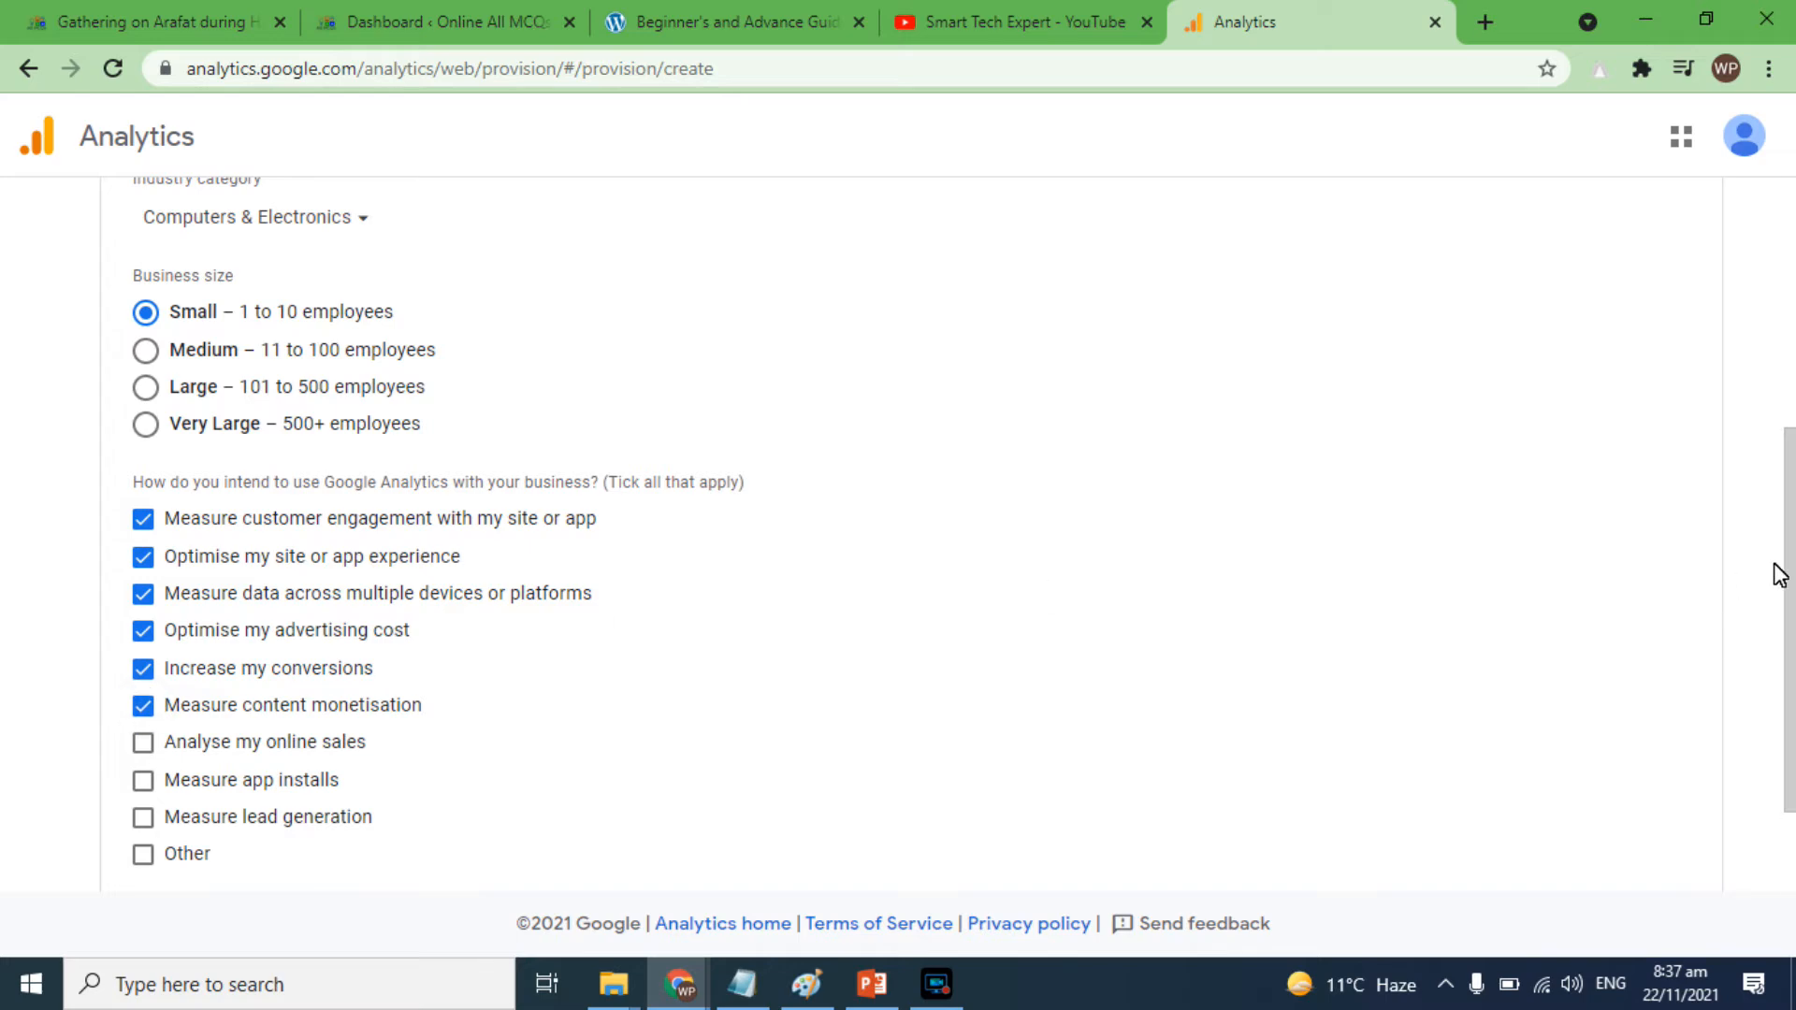
{"action": "left_click_drag", "start_coordinate": [1790, 580], "coordinate": [1791, 666]}
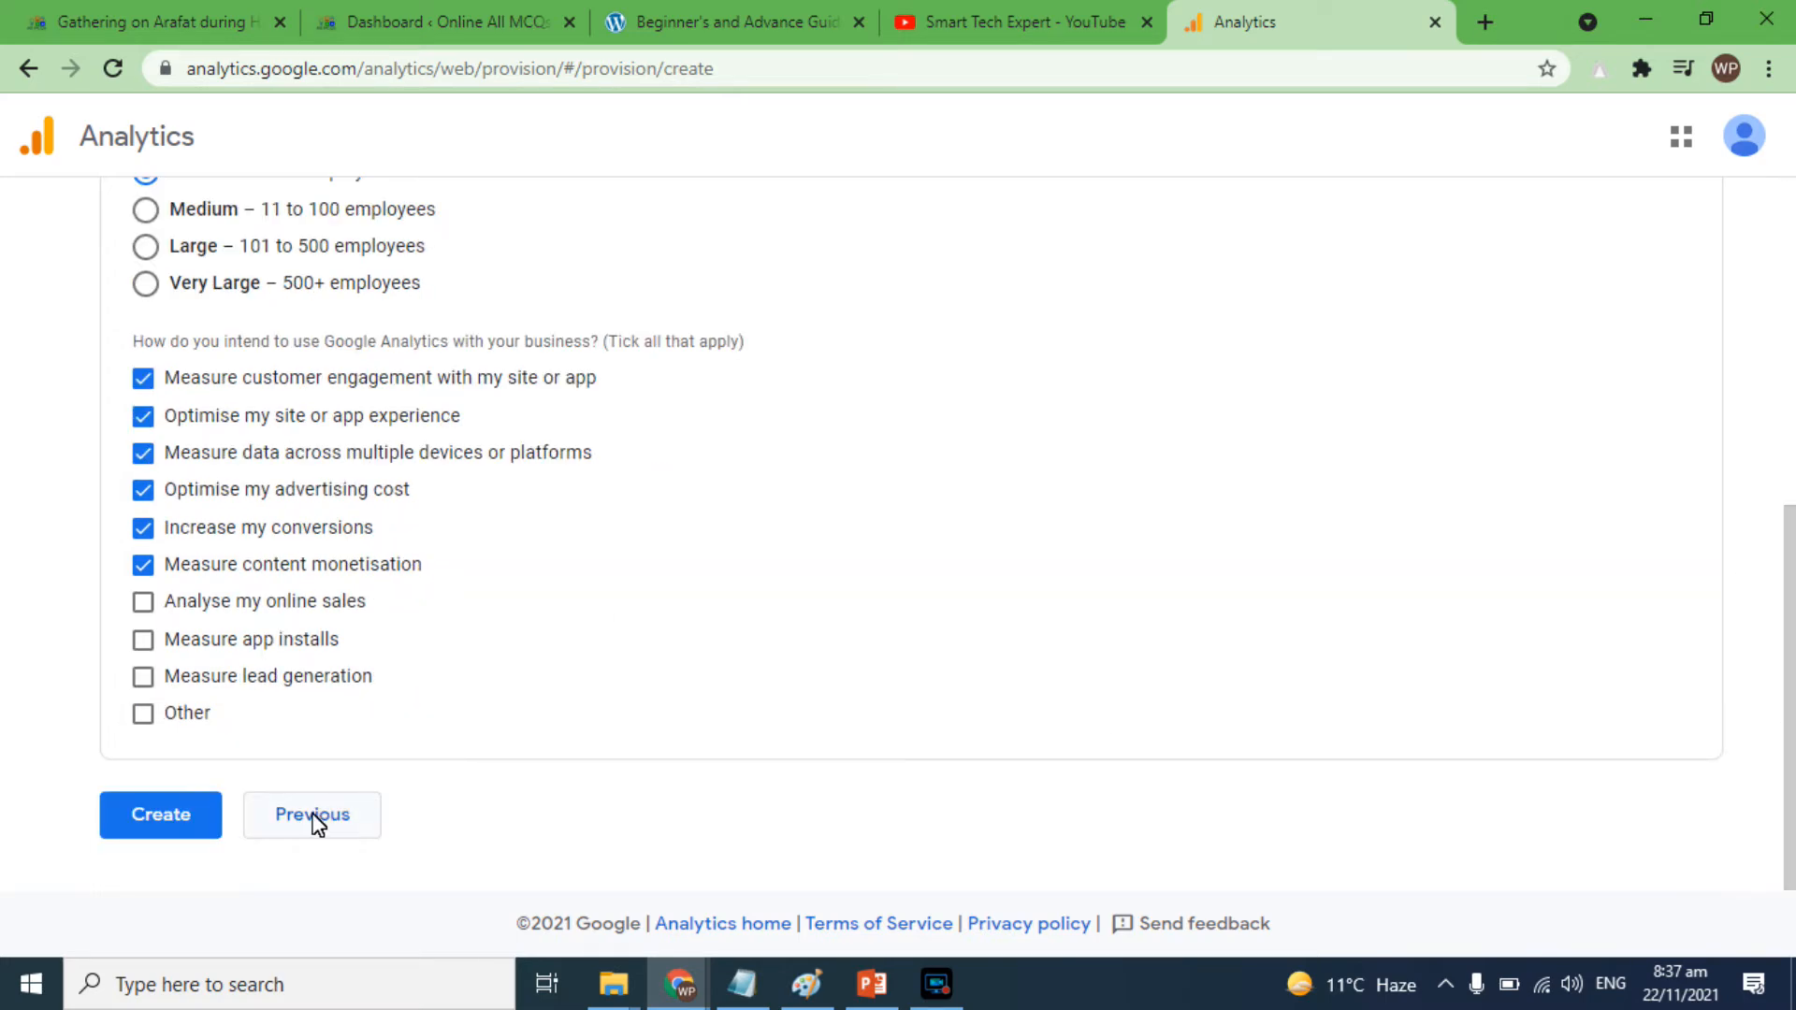
{"action": "left_click", "coordinate": [169, 822]}
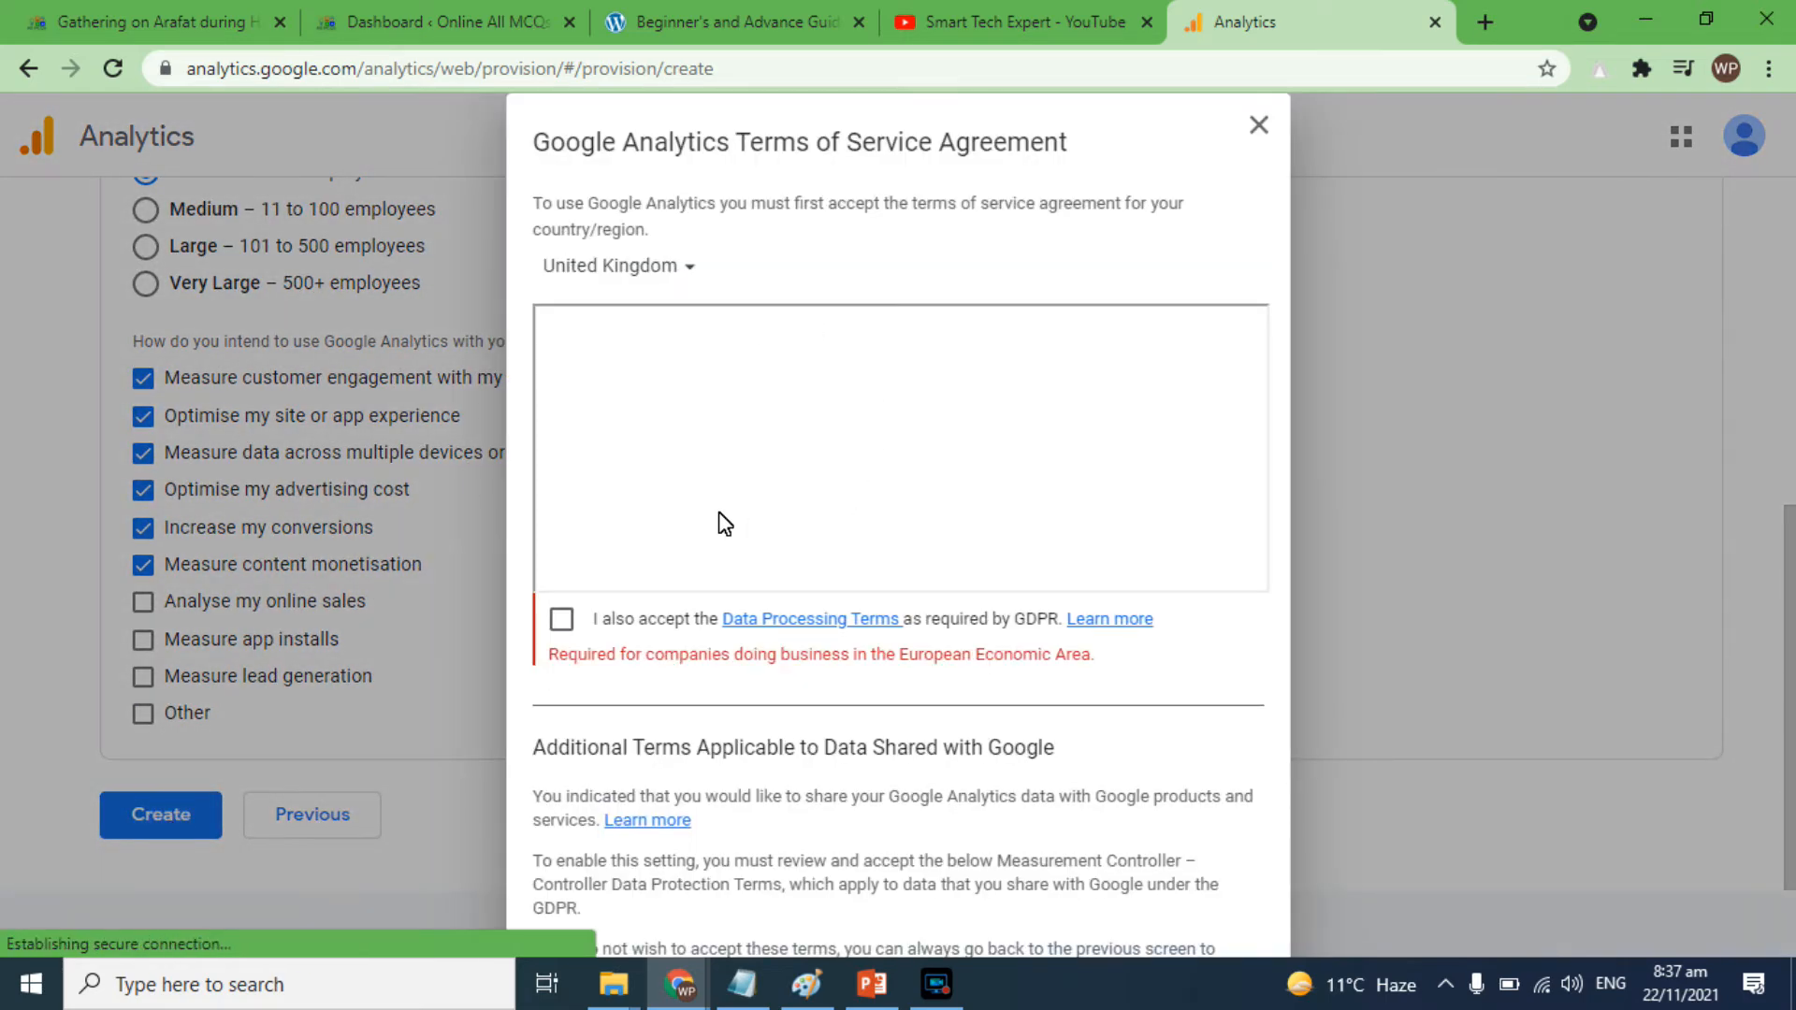
Accept the GDPR Data Processing Terms in the Terms of Service Agreement and reduce the browser zoom to 90%
{"action": "left_click", "coordinate": [561, 620]}
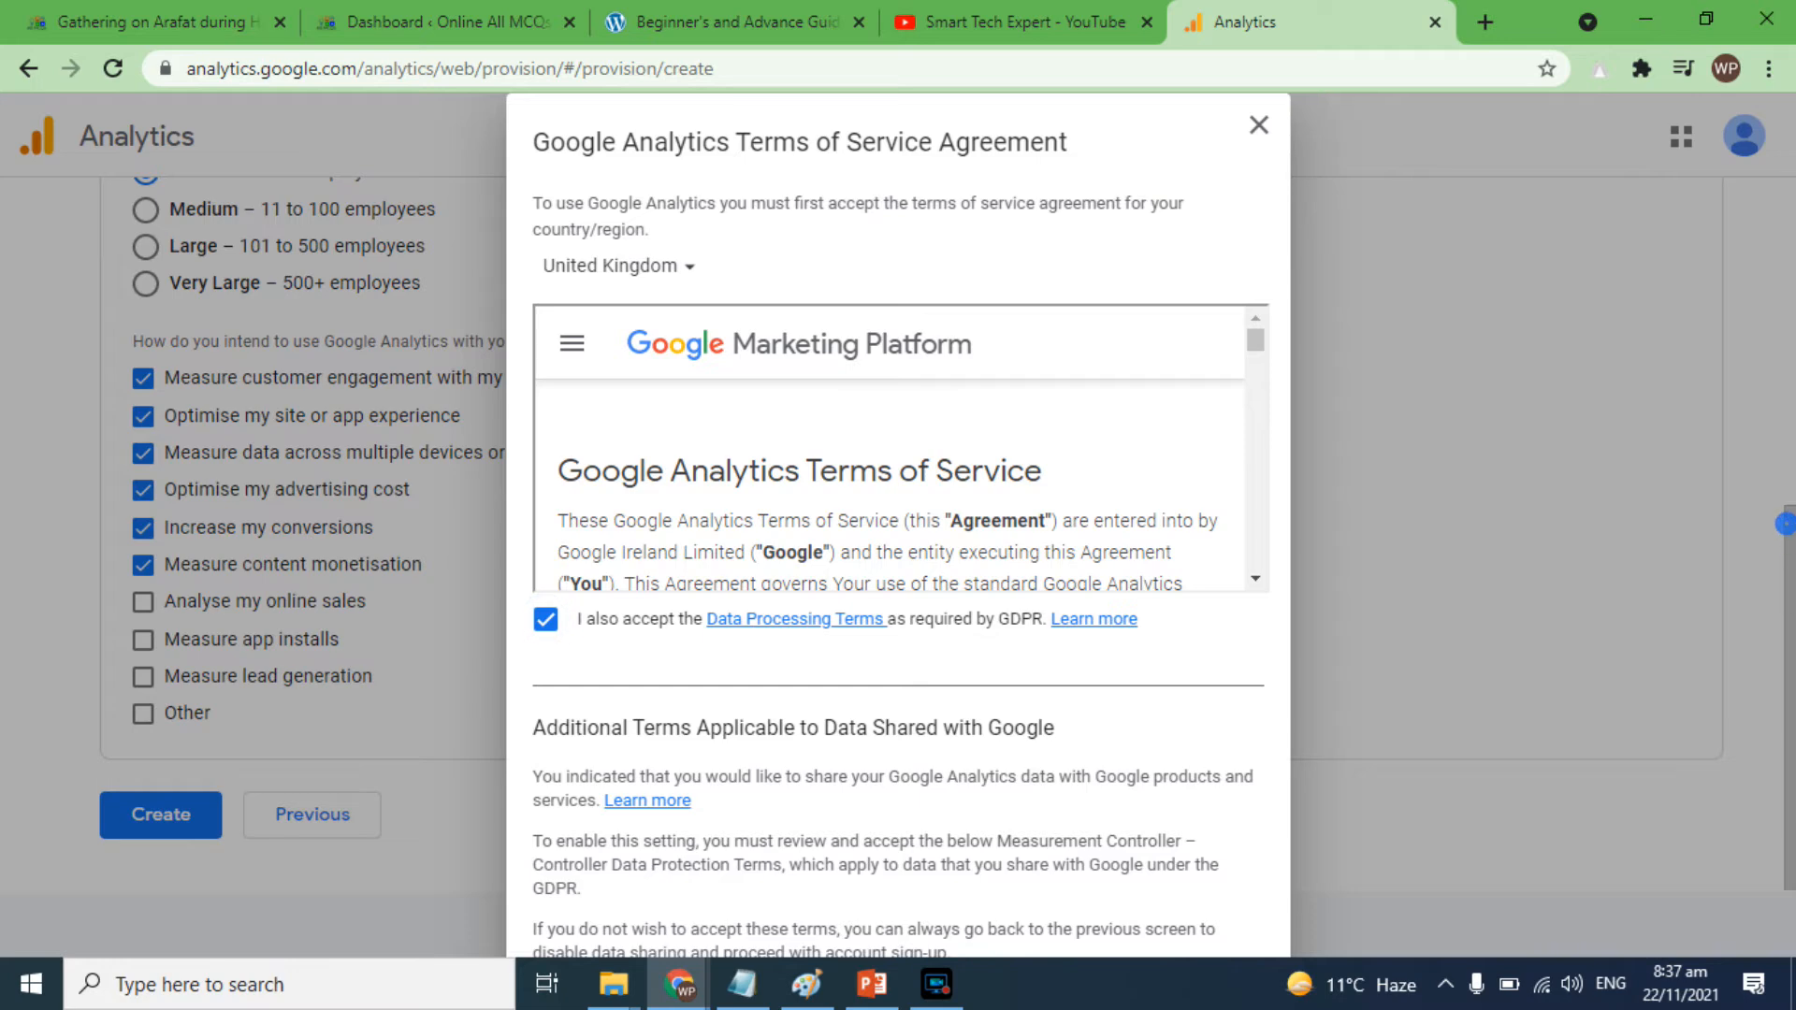
{"action": "left_click_drag", "start_coordinate": [1257, 350], "coordinate": [1291, 690]}
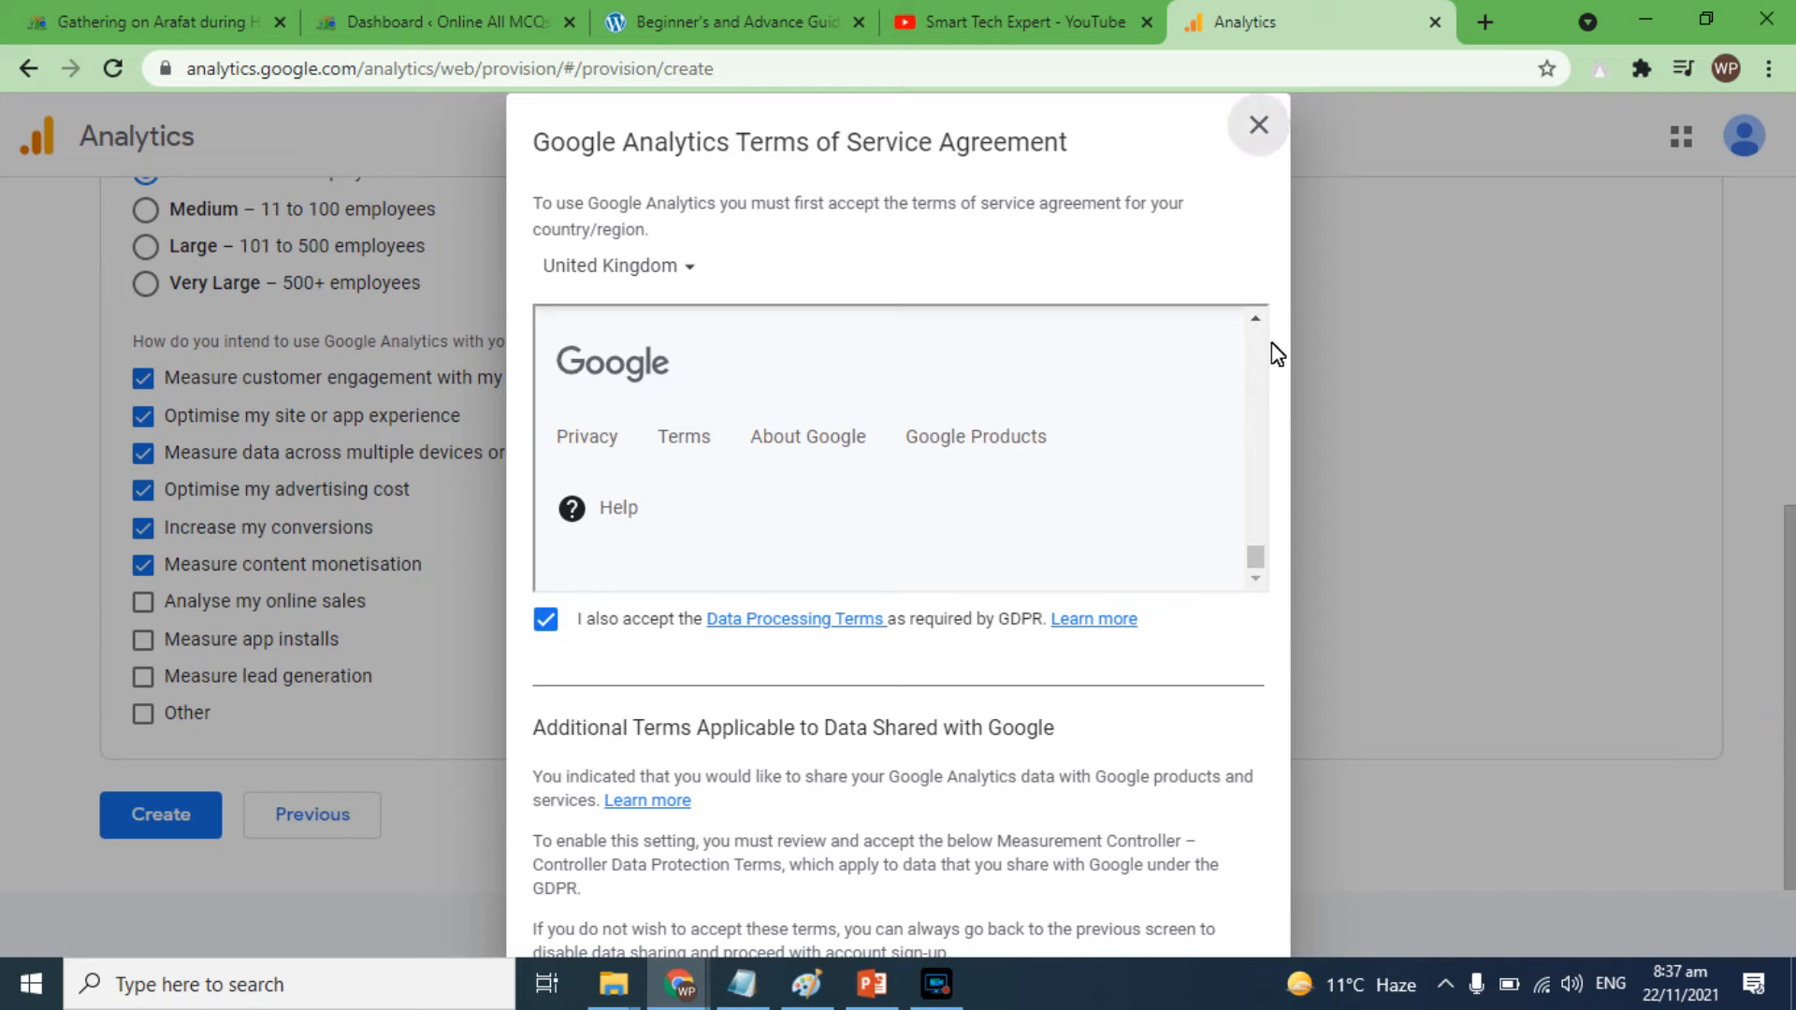
{"action": "left_click", "coordinate": [1769, 68]}
{"action": "left_click", "coordinate": [1600, 315]}
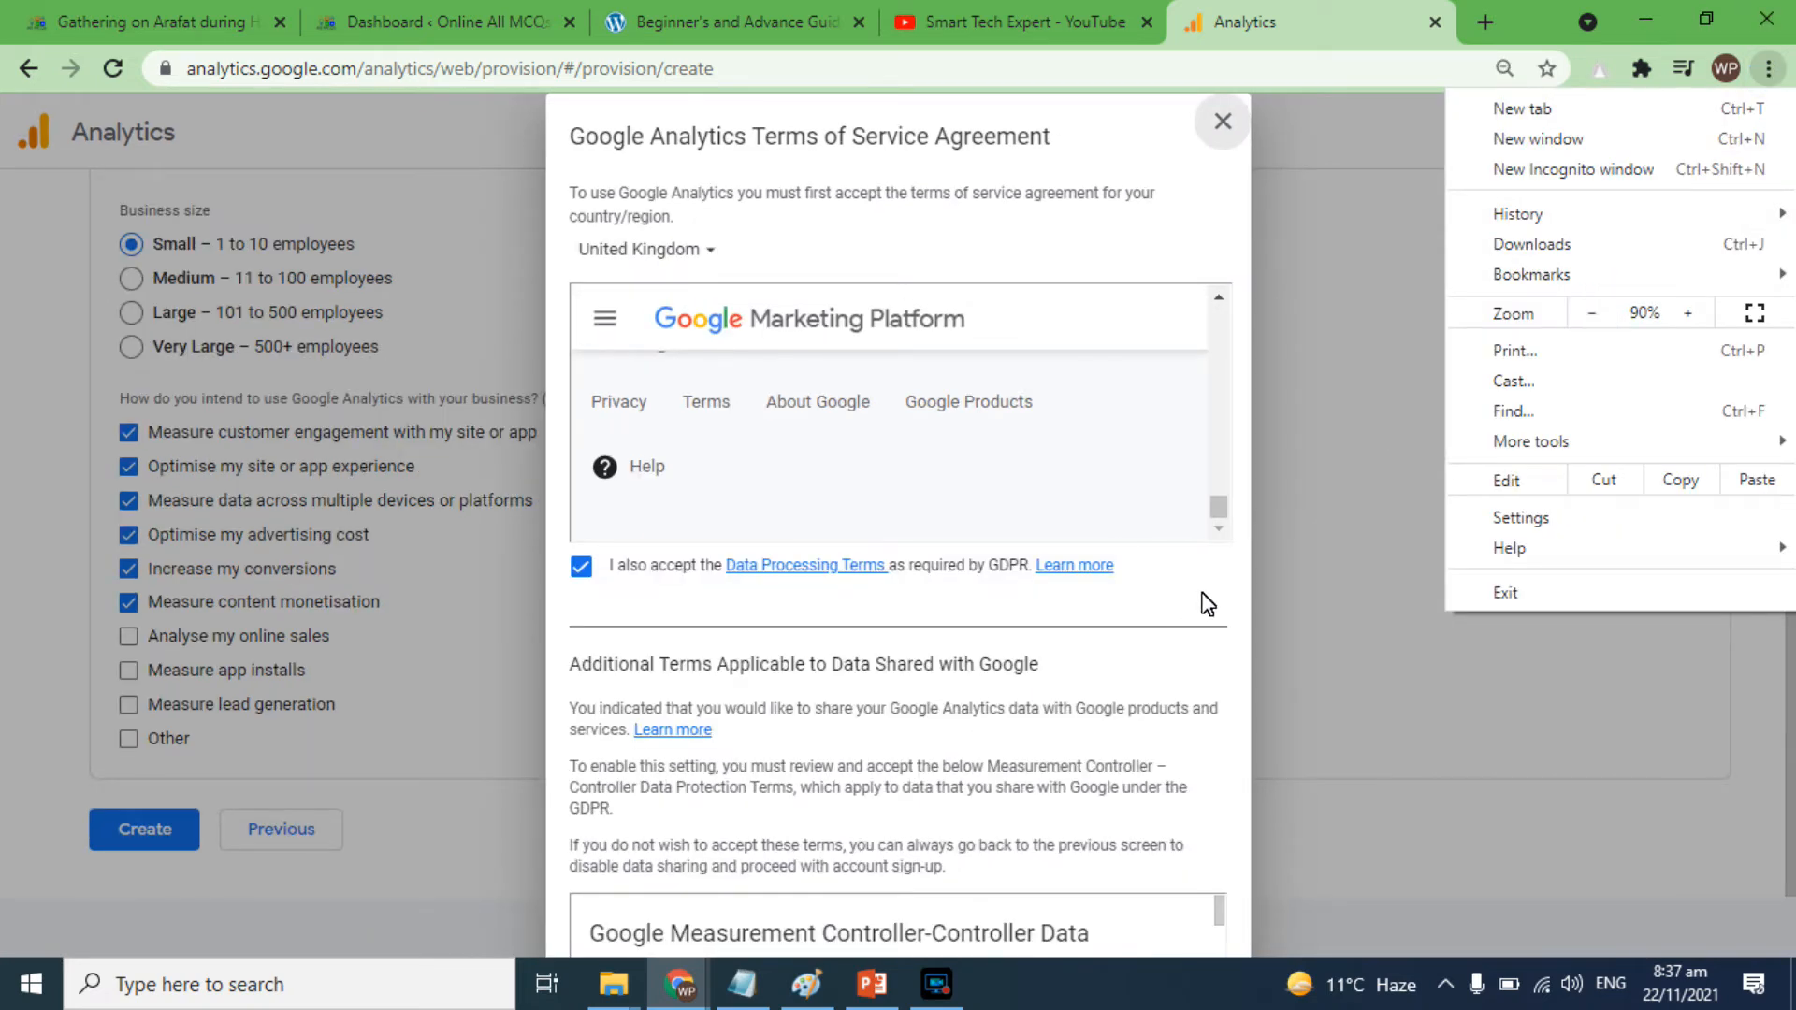
{"action": "left_click", "coordinate": [1589, 318]}
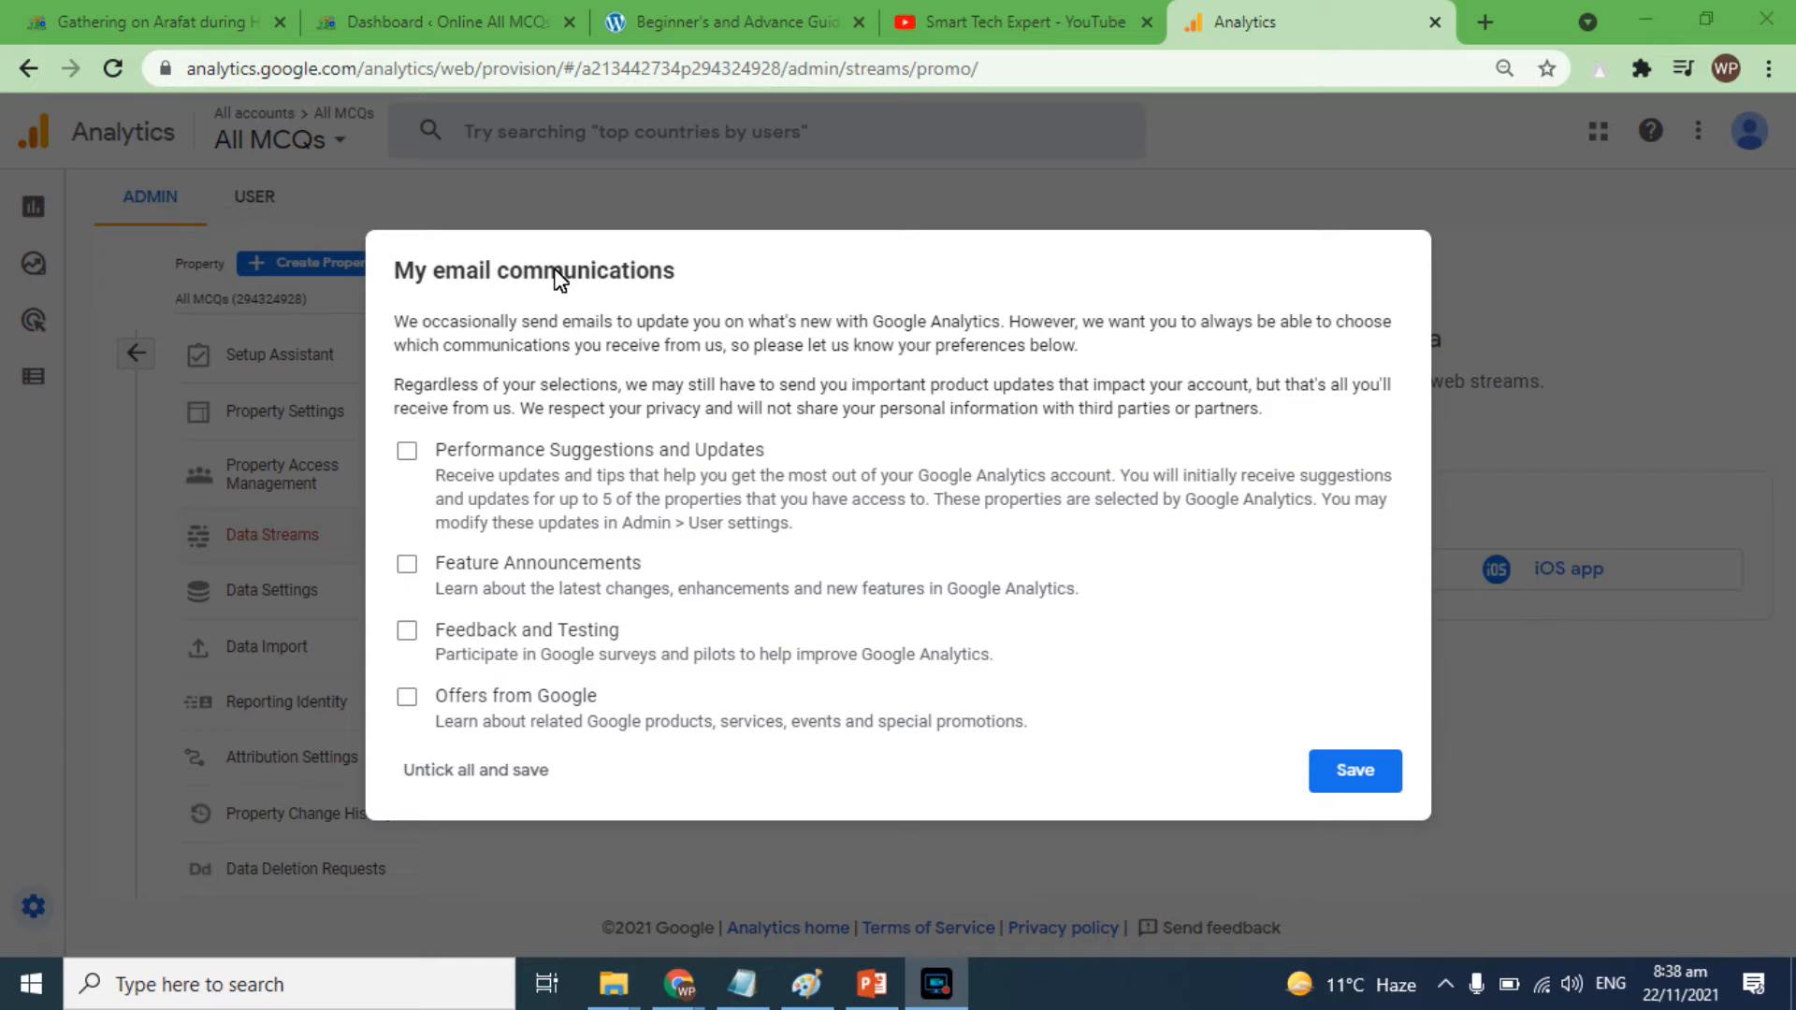
Opt in to Performance Suggestions and Updates and Feature Announcements emails, and save the email preferences
{"action": "left_click", "coordinate": [407, 451]}
{"action": "left_click", "coordinate": [409, 565]}
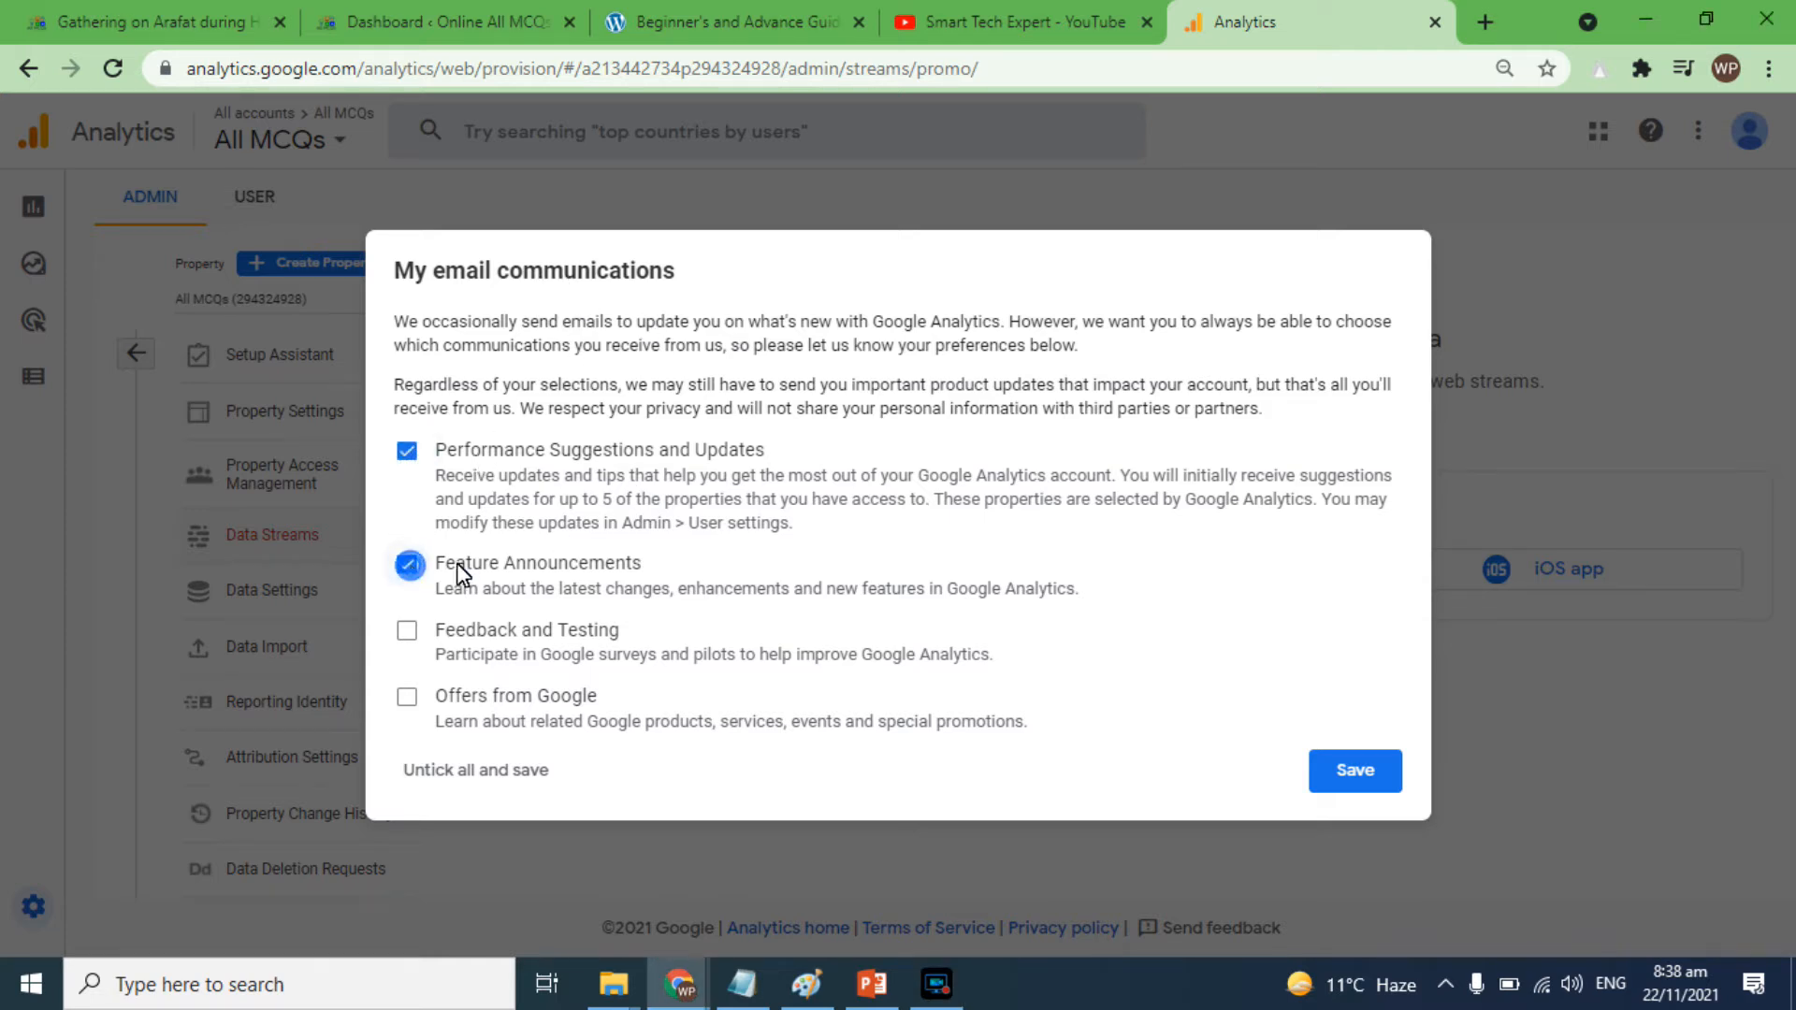
{"action": "left_click", "coordinate": [1330, 762]}
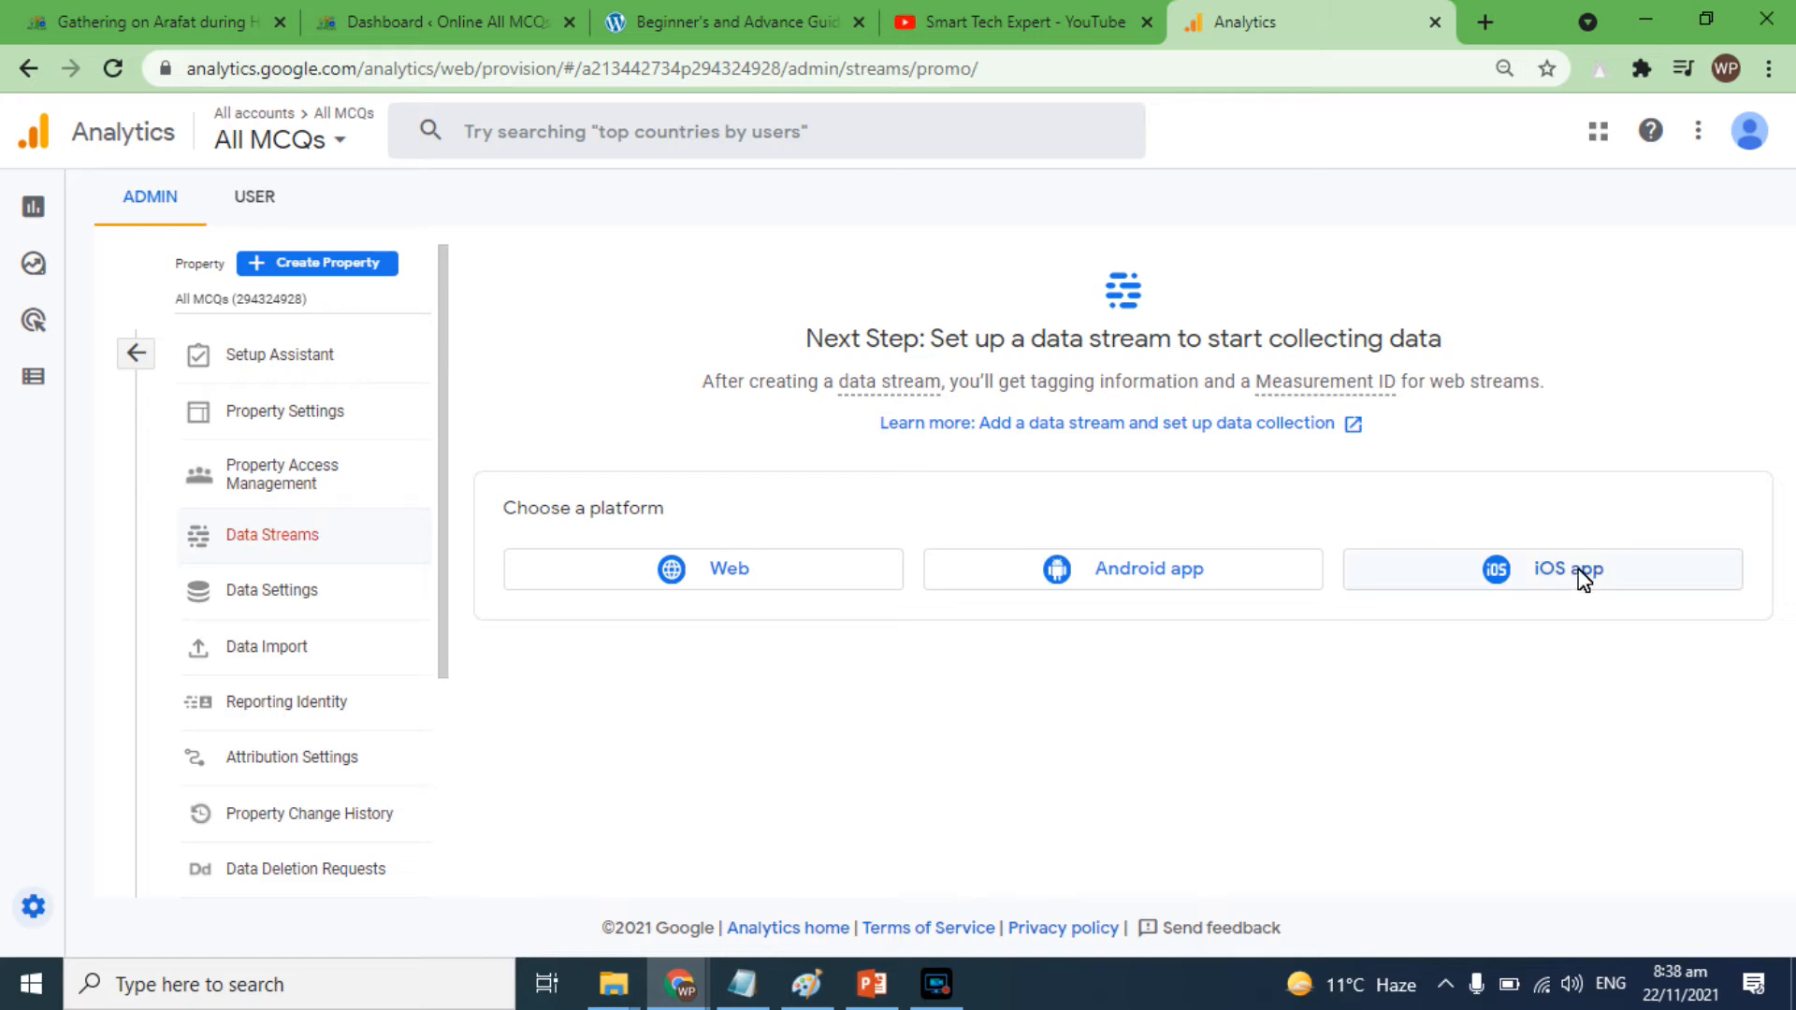
{"action": "left_click", "coordinate": [734, 569]}
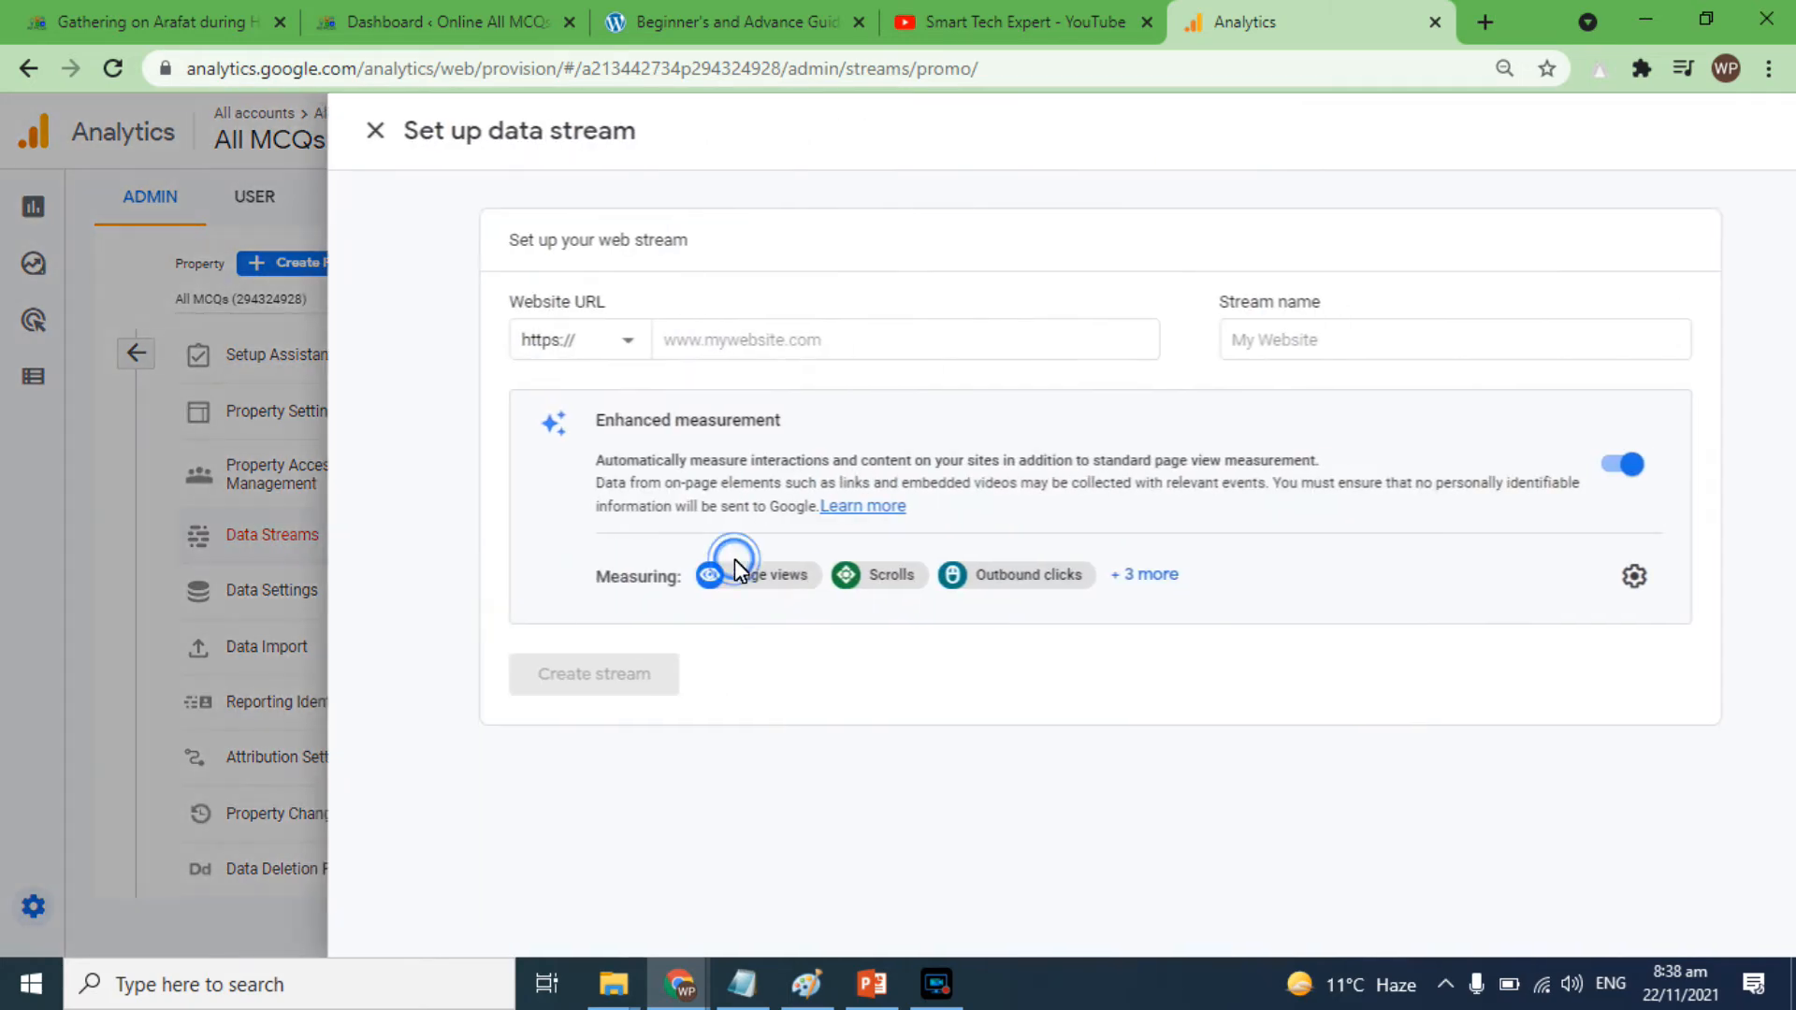
{"action": "left_click", "coordinate": [727, 343]}
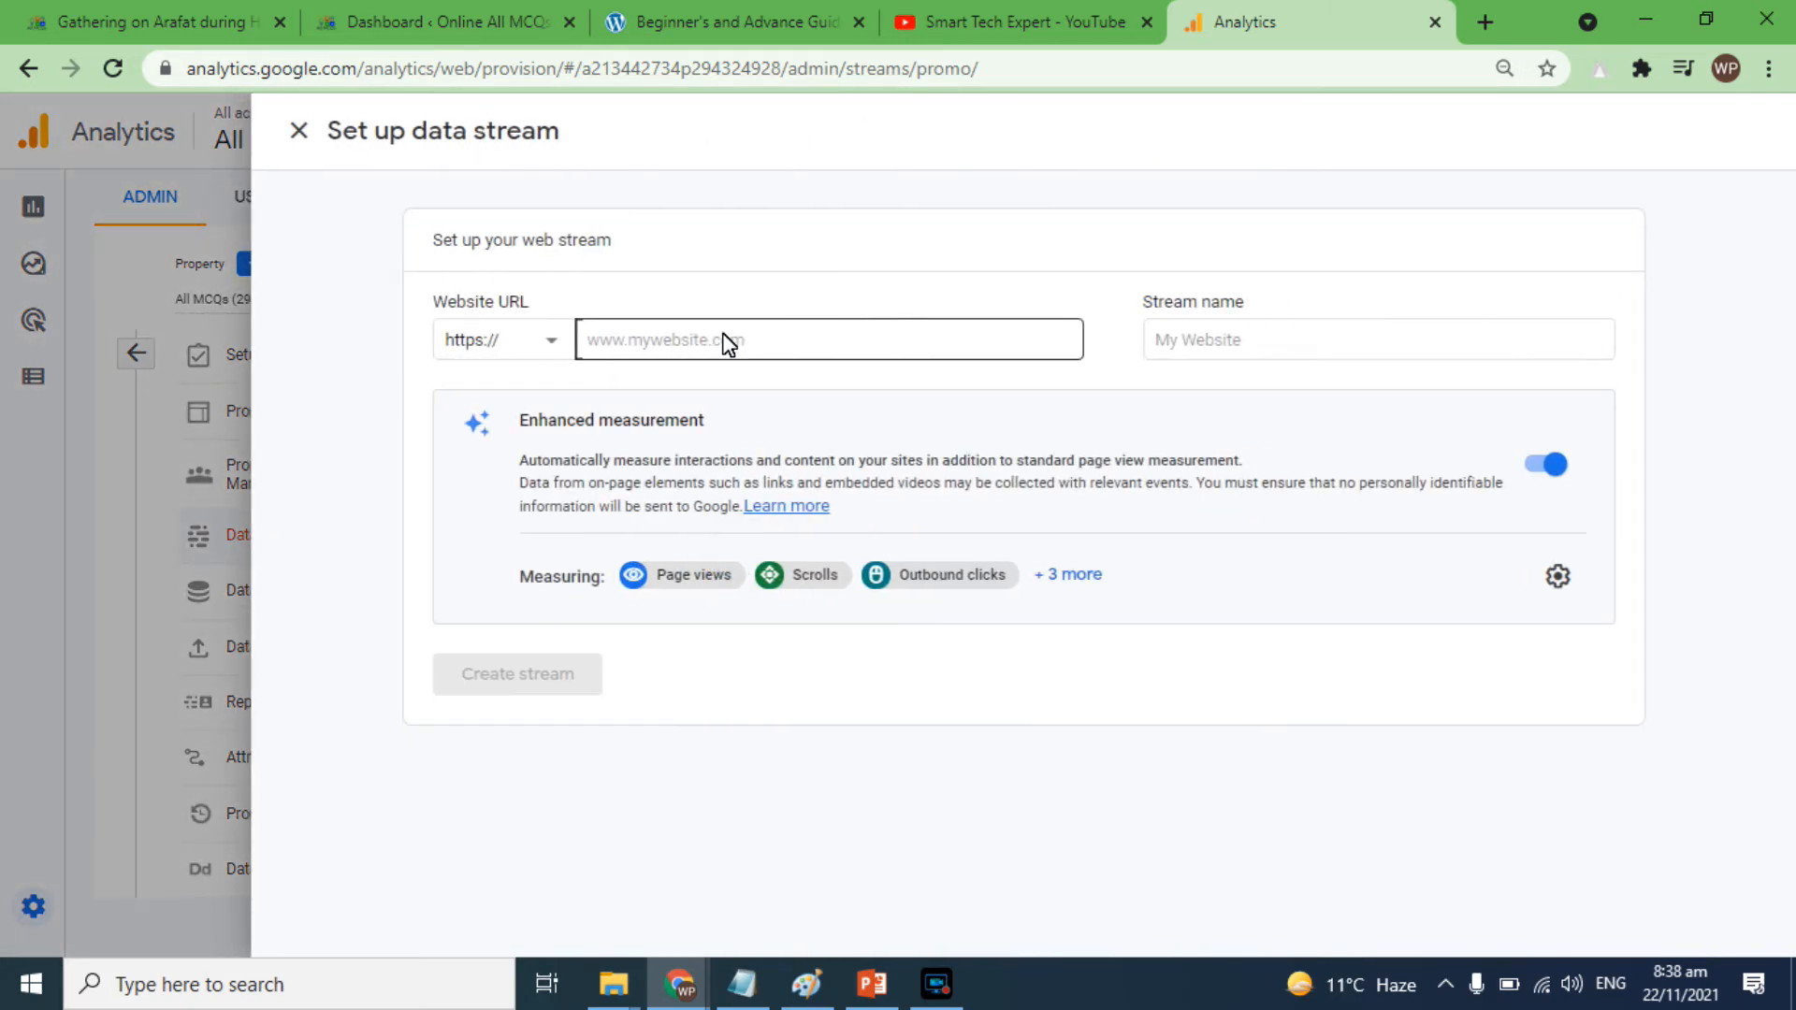
{"action": "type", "text": "www.allmcqs.net"}
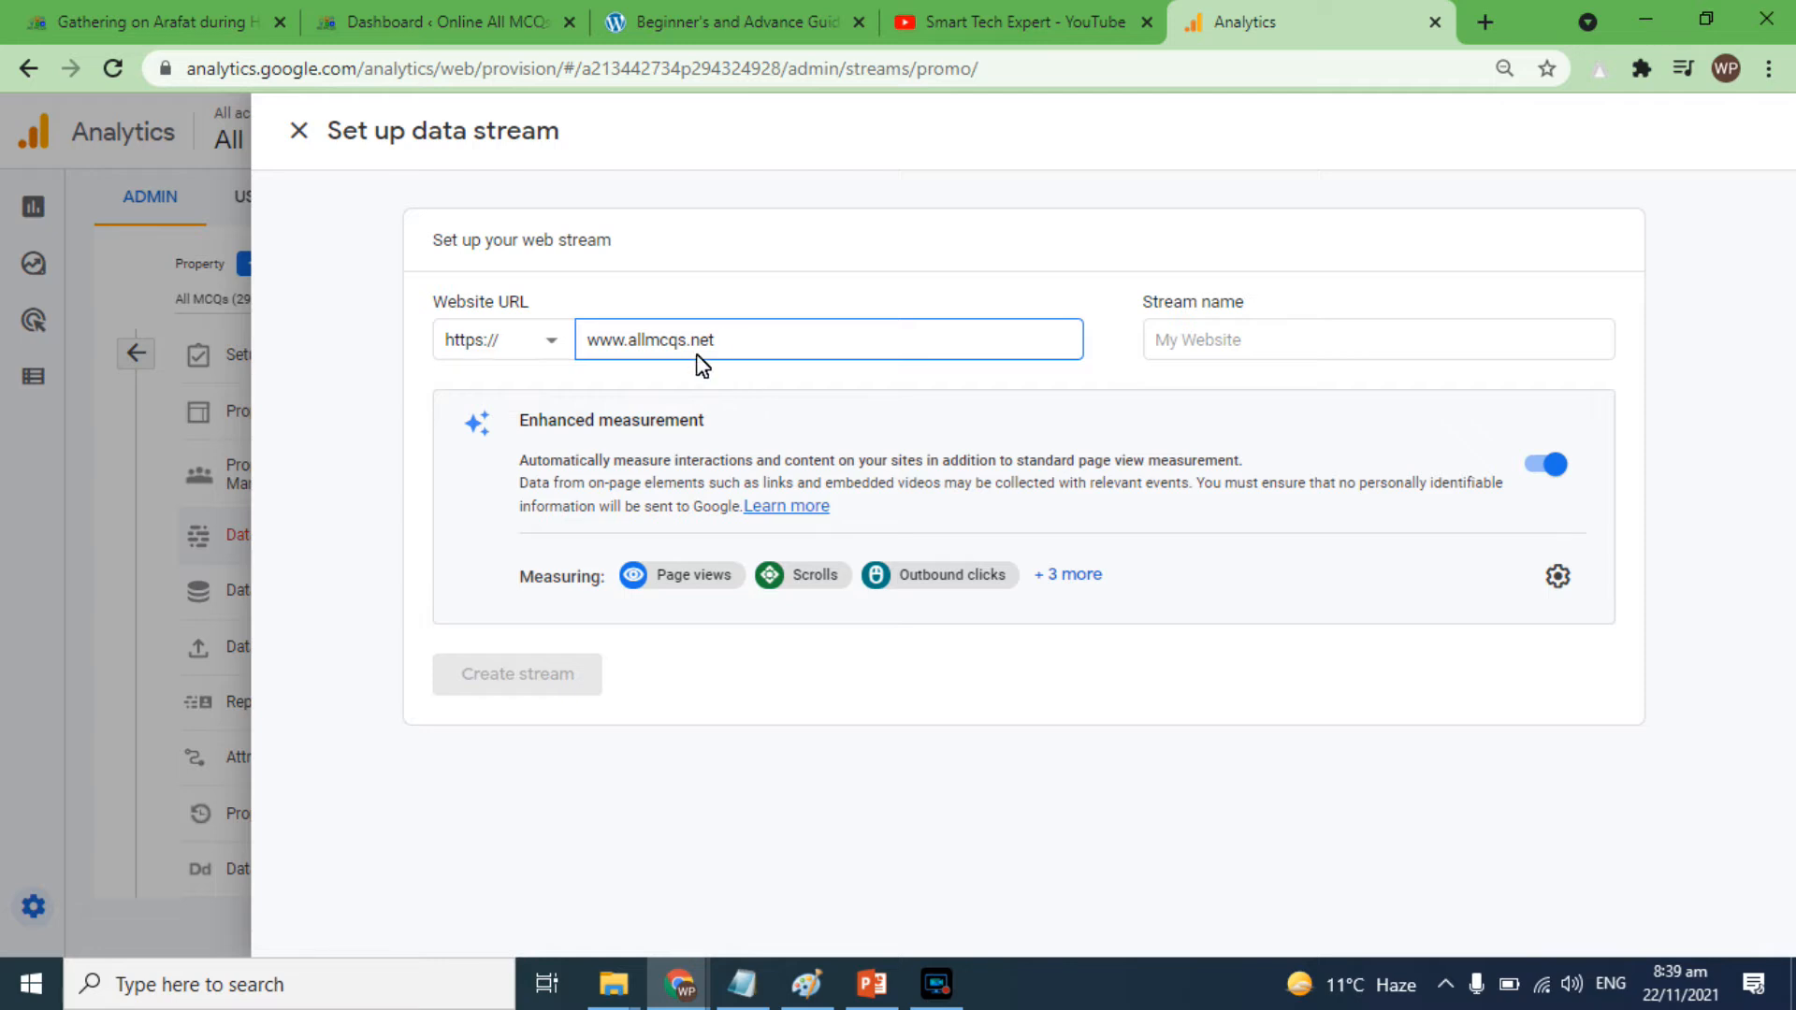
{"action": "left_click", "coordinate": [1263, 342]}
{"action": "type", "text": "All MCQs"}
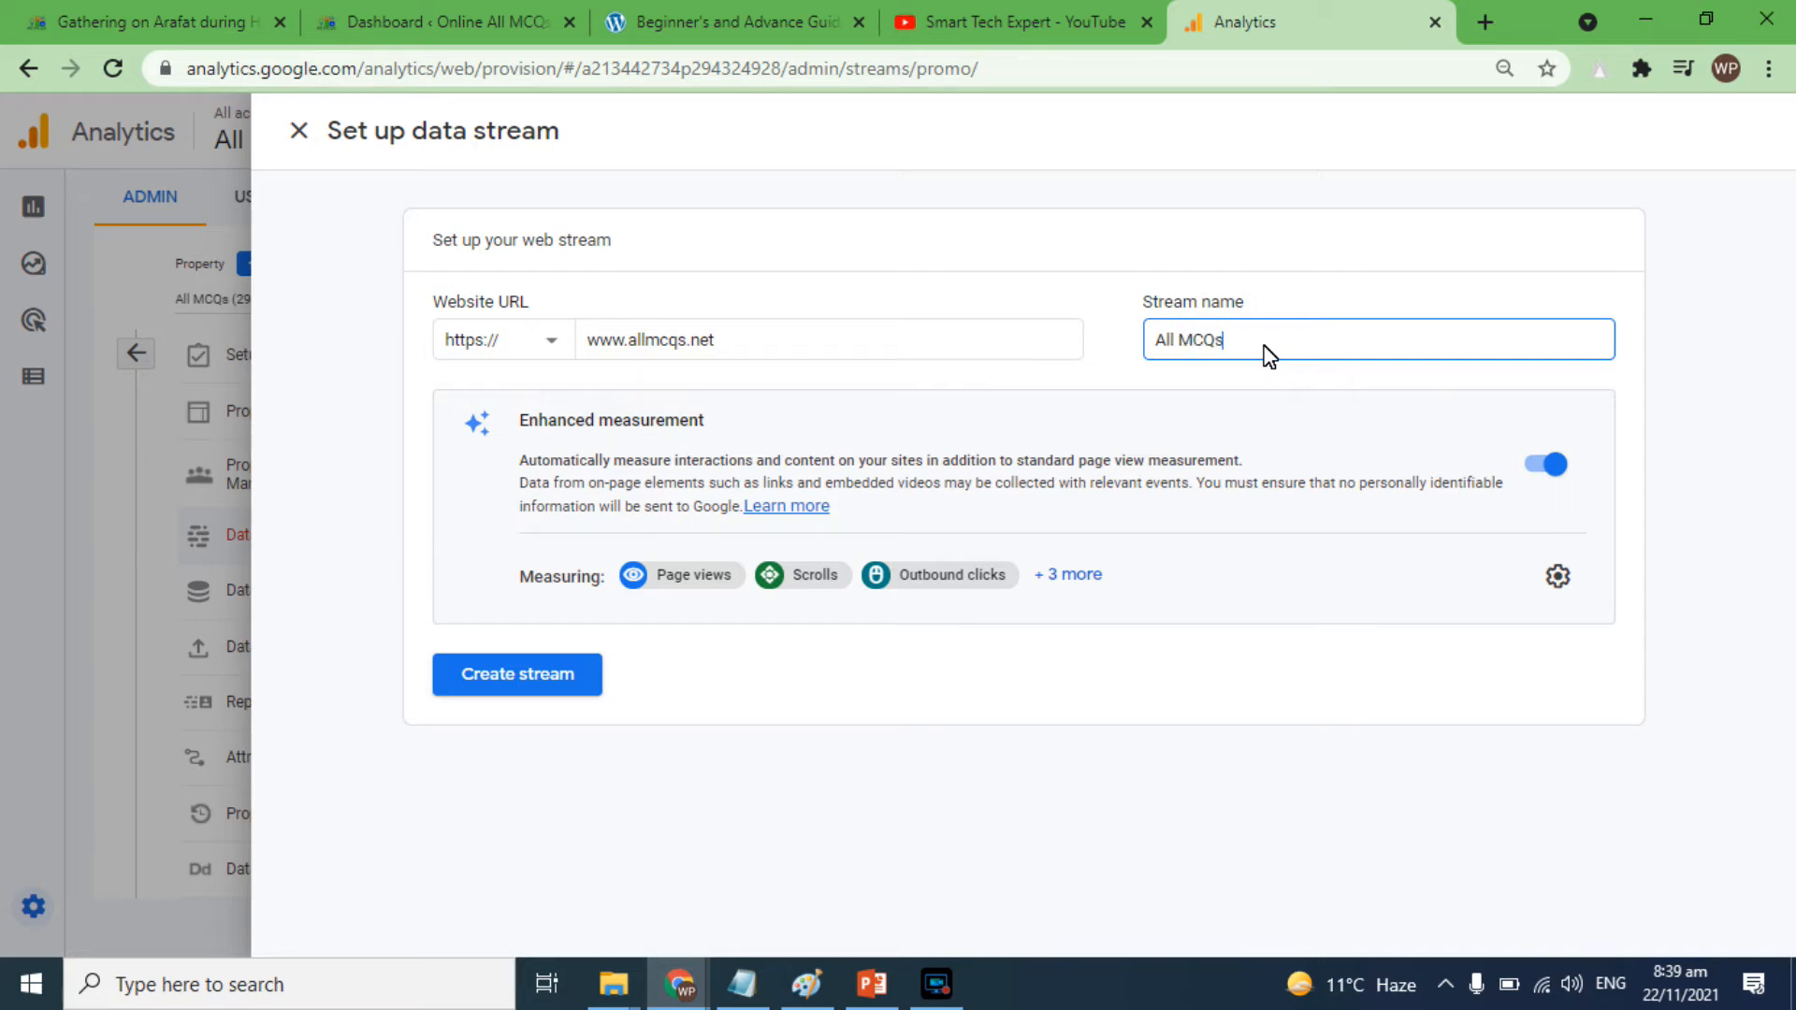
{"action": "left_click", "coordinate": [545, 689]}
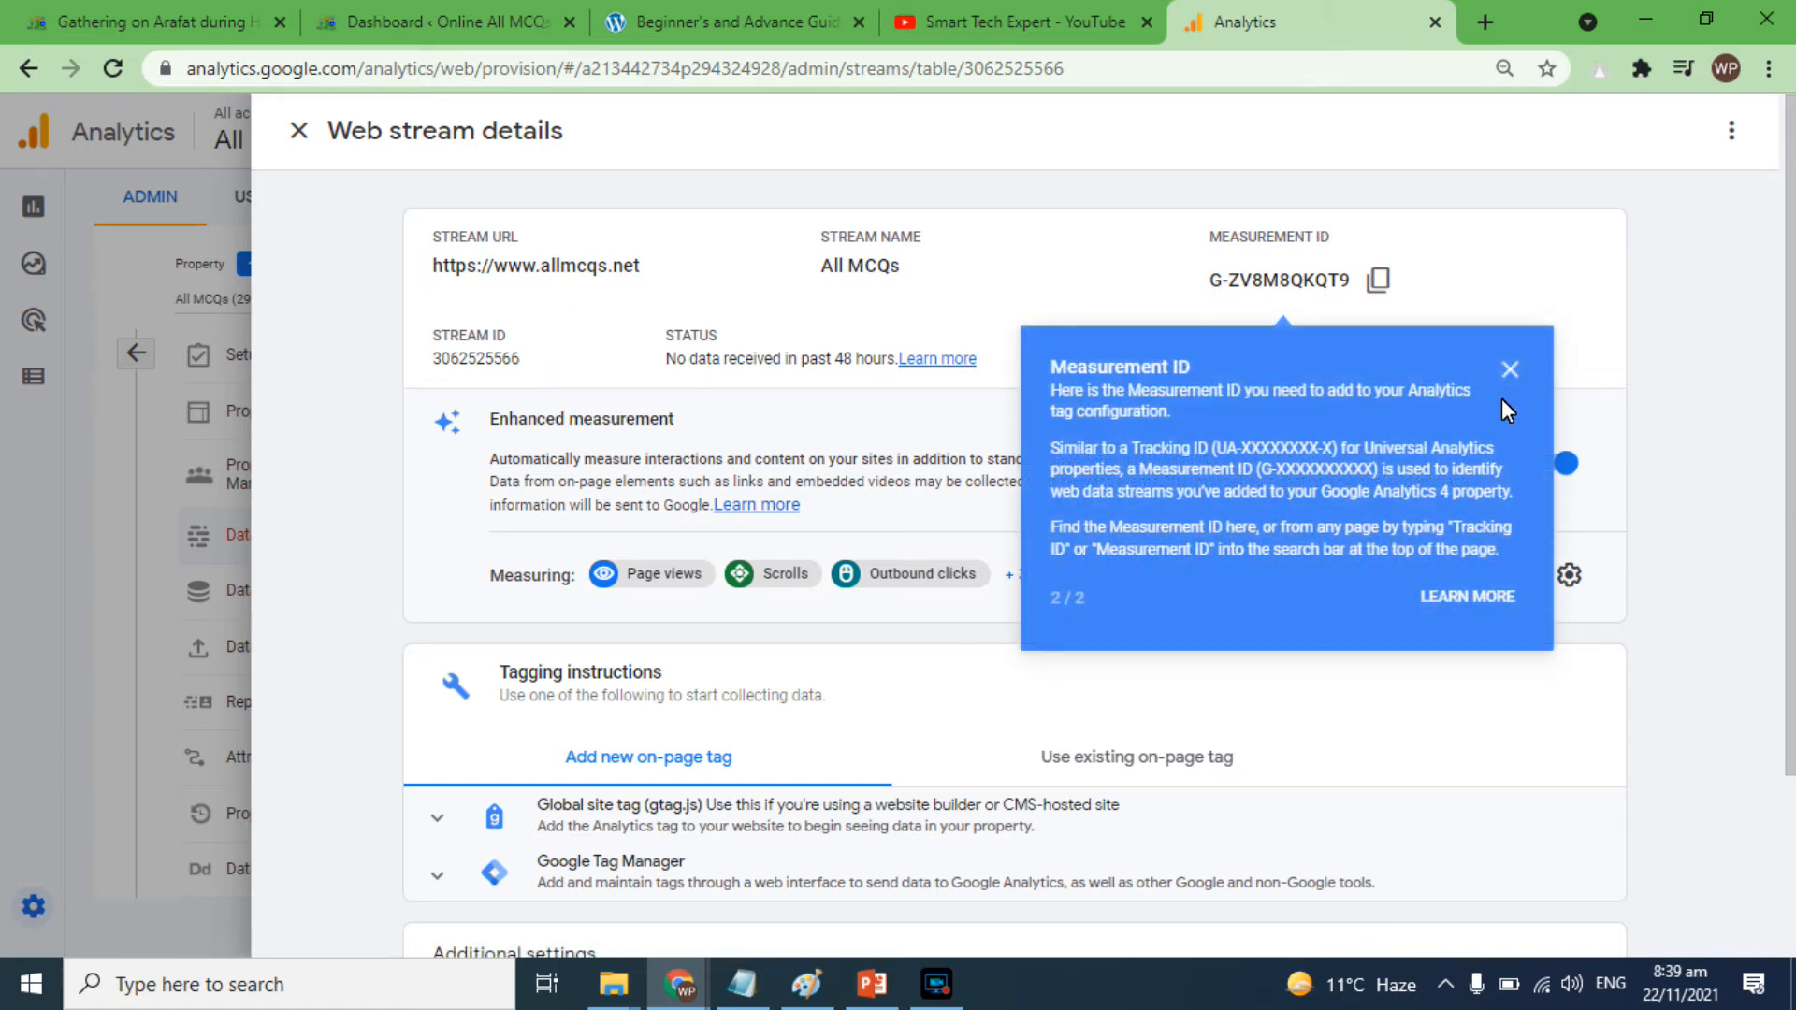
Dismiss the Measurement ID tip and review the Global site tag (gtag.js) code in the stream's tagging instructions
{"action": "left_click", "coordinate": [1510, 365]}
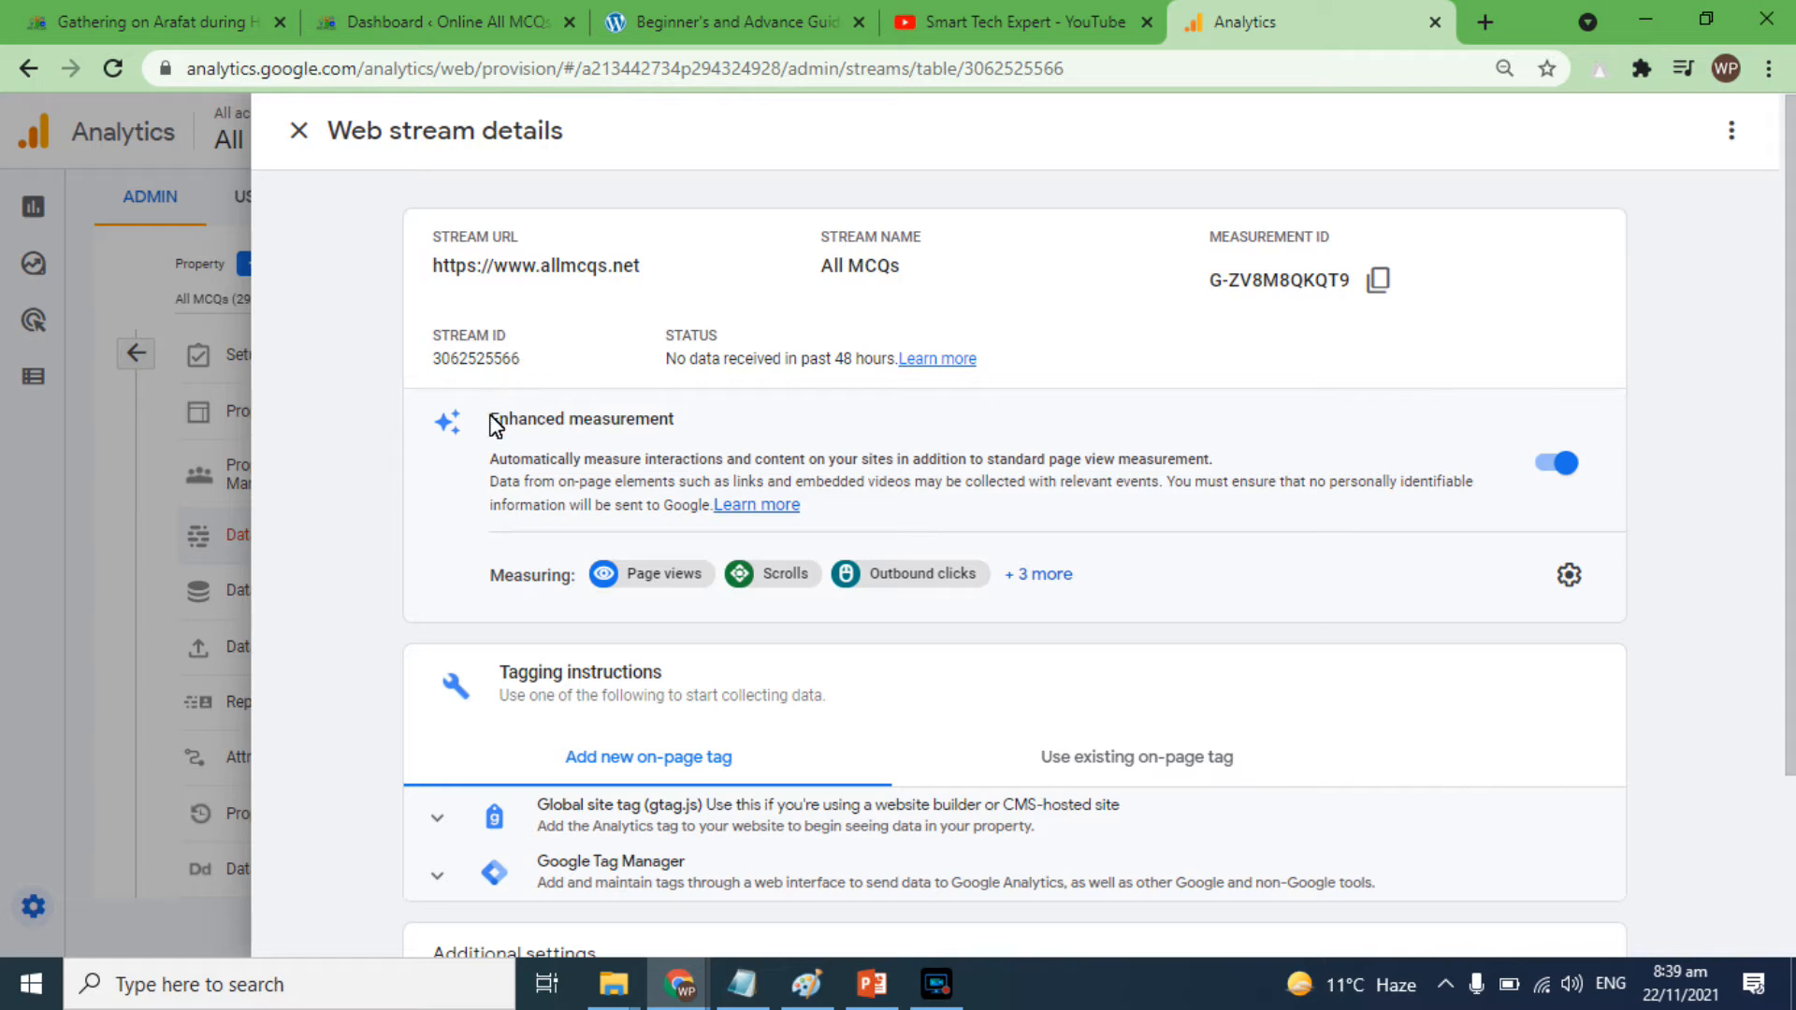
{"action": "left_click_drag", "start_coordinate": [1793, 250], "coordinate": [1789, 510]}
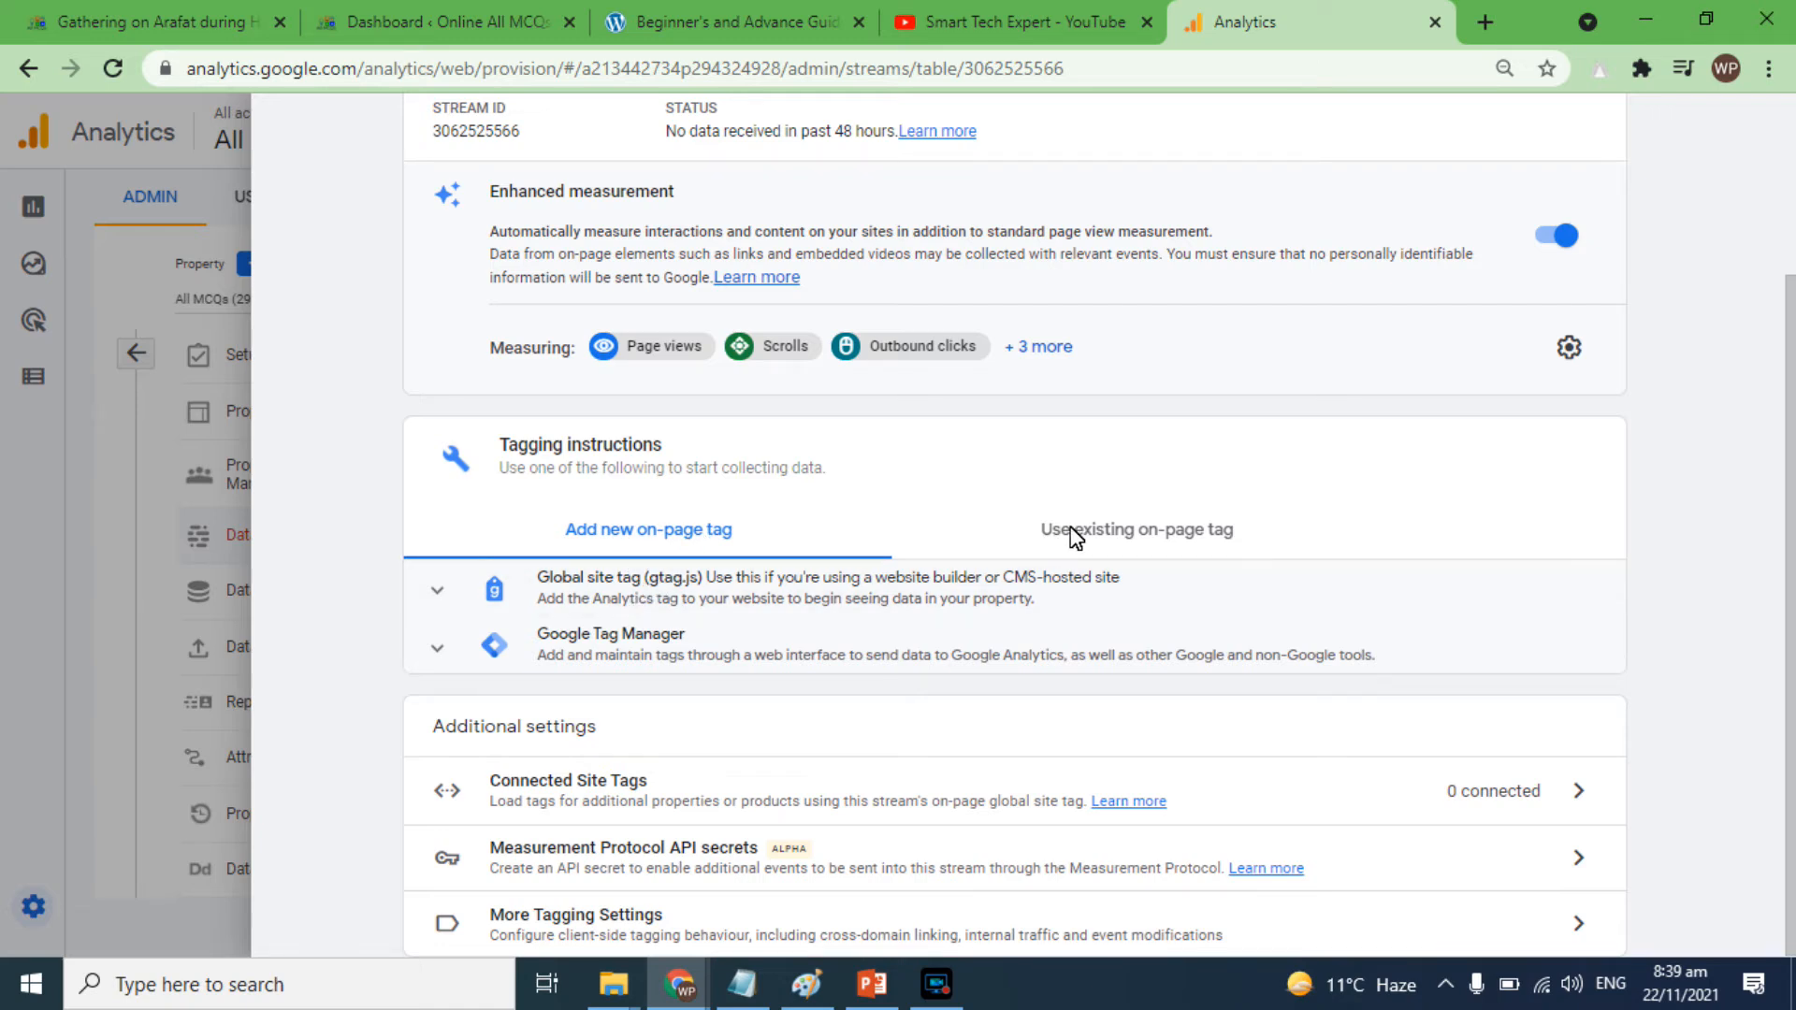
{"action": "left_click", "coordinate": [570, 596]}
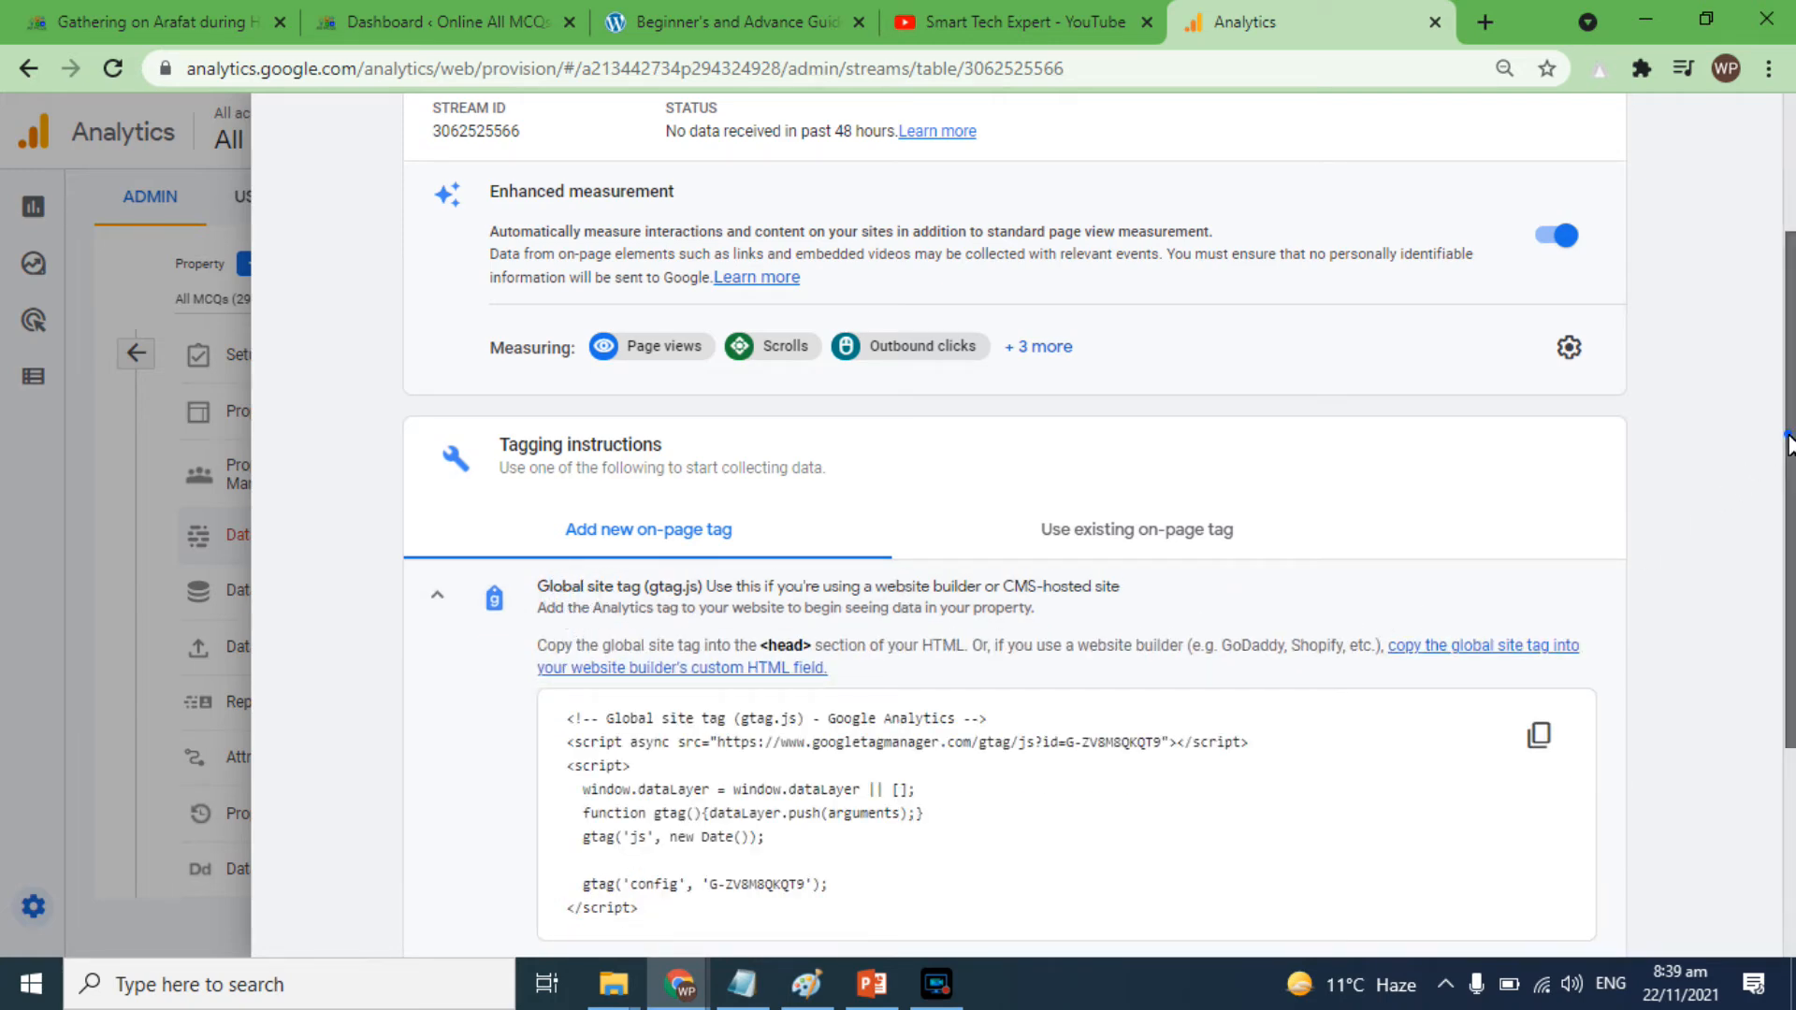
{"action": "scroll", "coordinate": [1788, 442], "scroll_direction": "down", "scroll_amount": 1}
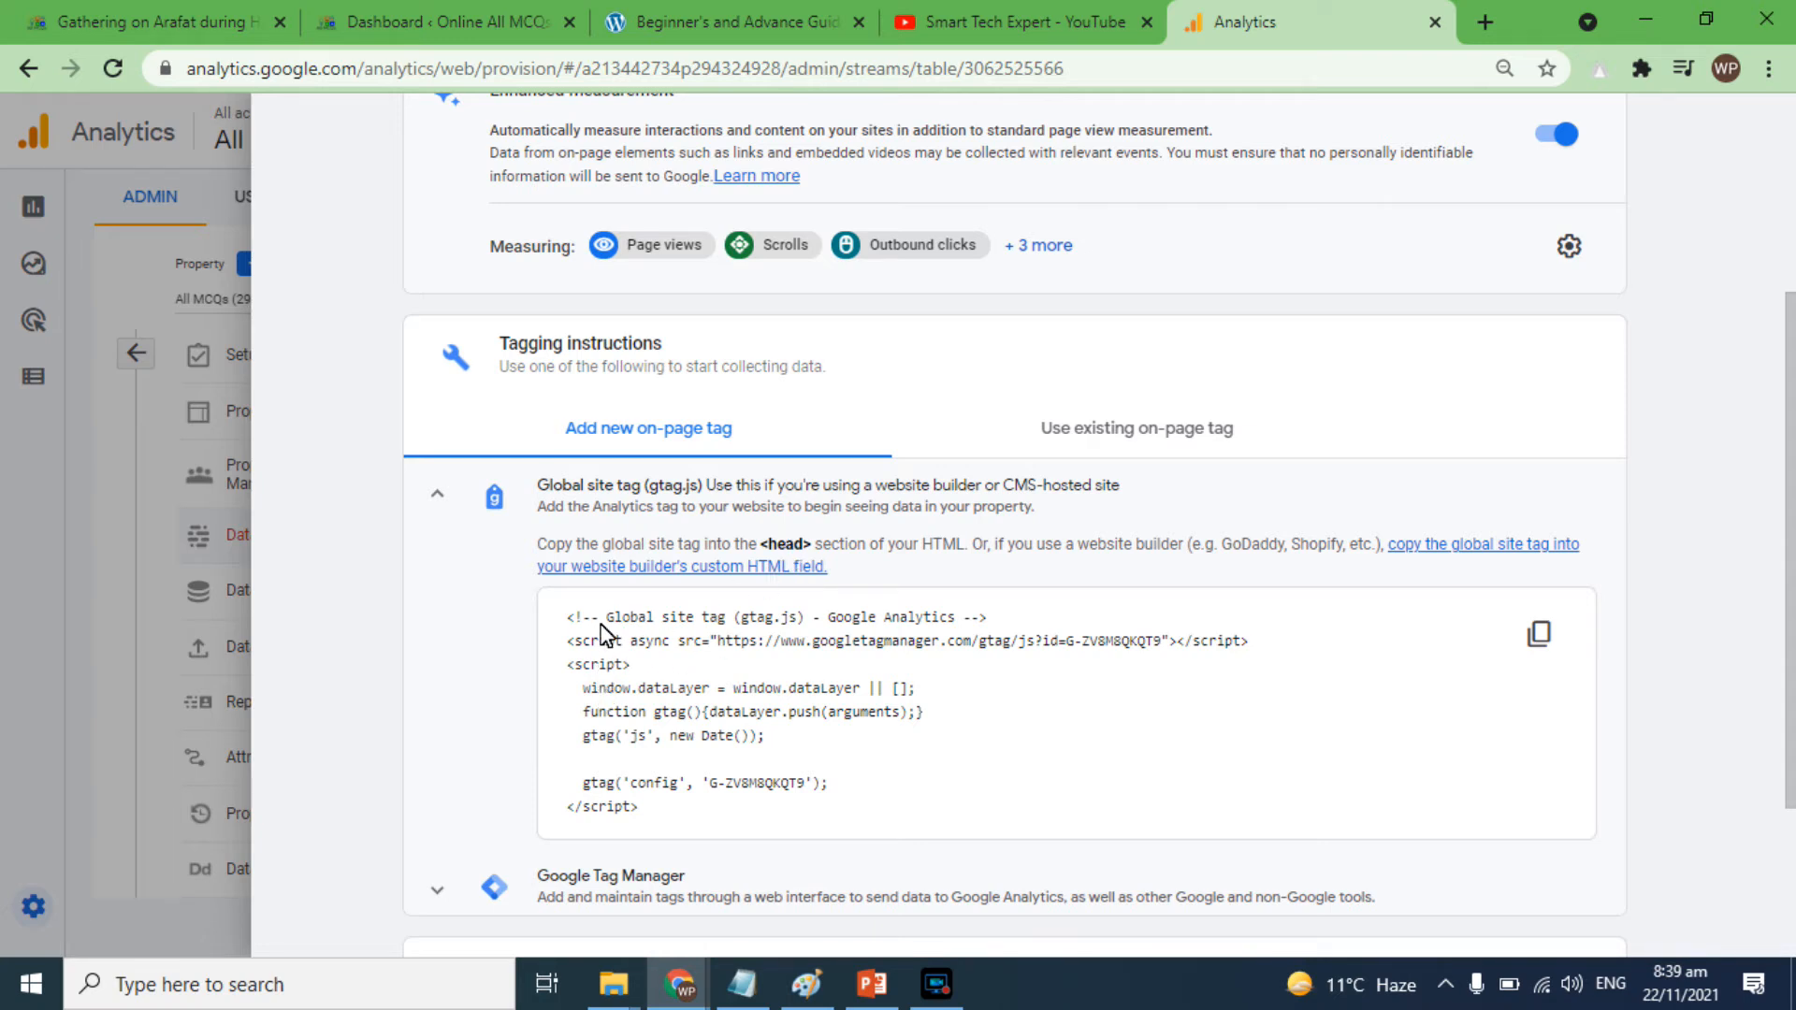
{"action": "left_click_drag", "start_coordinate": [568, 619], "coordinate": [664, 823]}
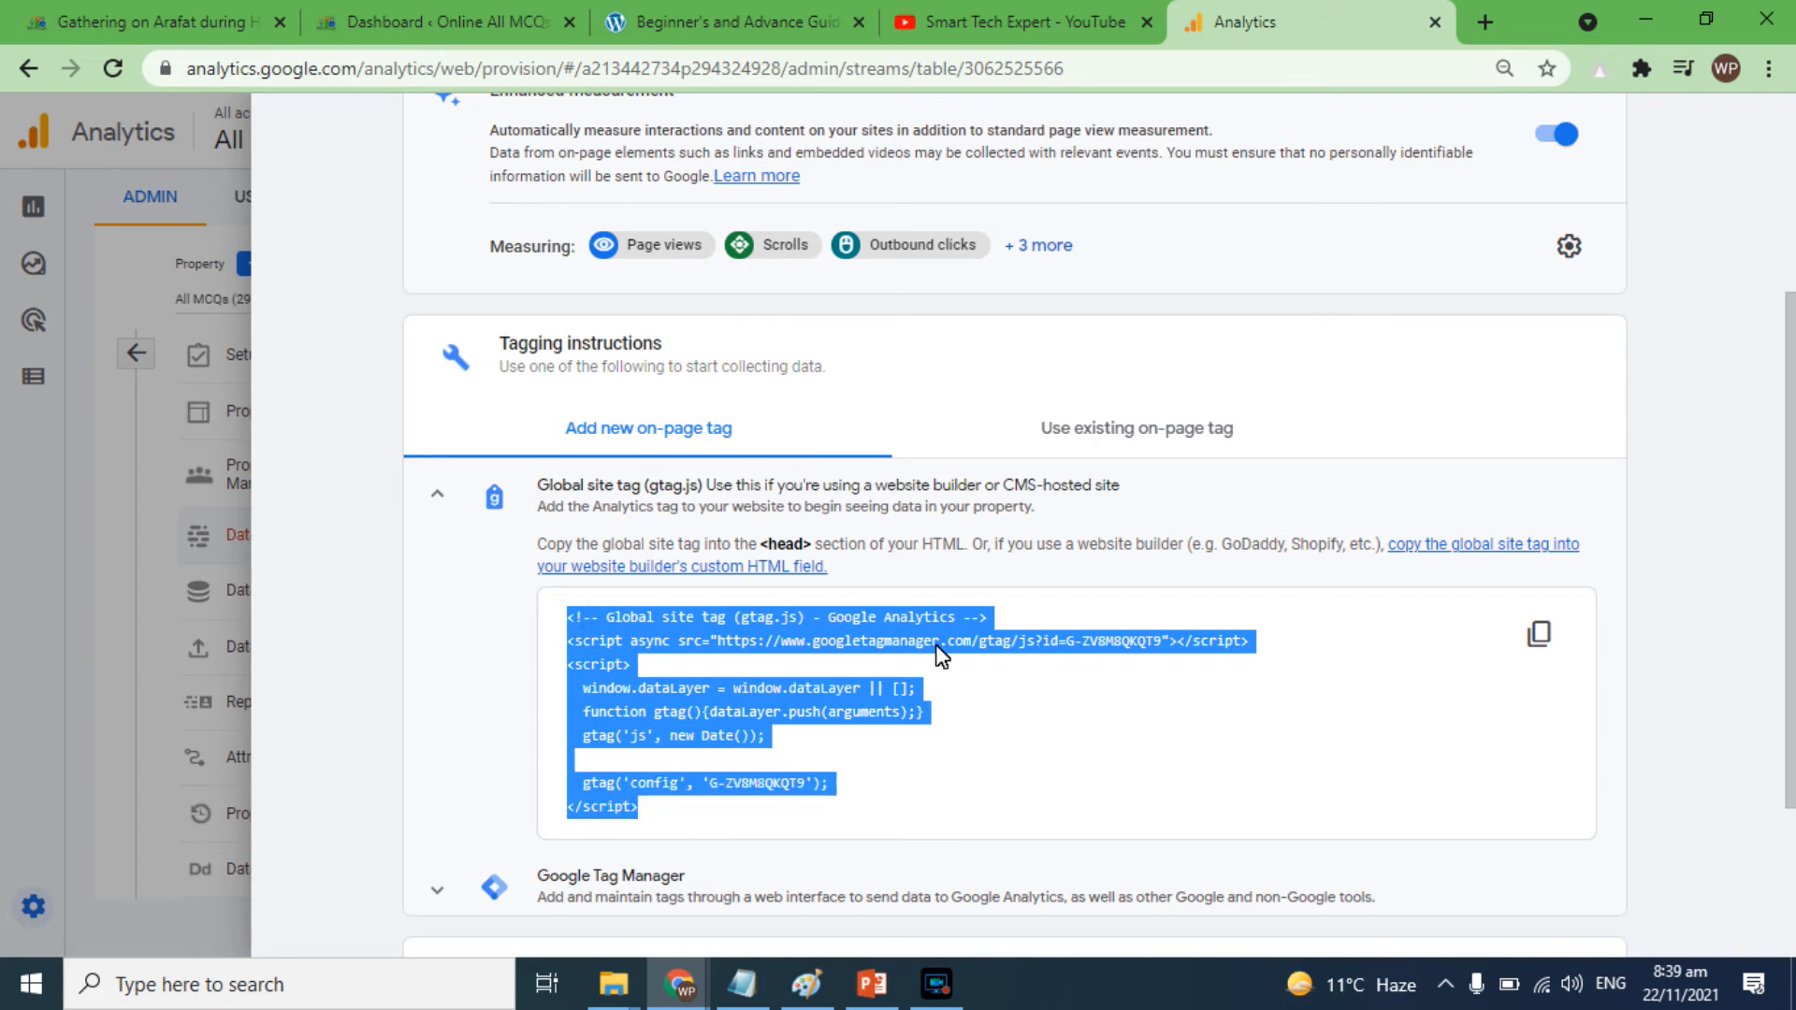
{"action": "left_click_drag", "start_coordinate": [1785, 561], "coordinate": [1789, 655]}
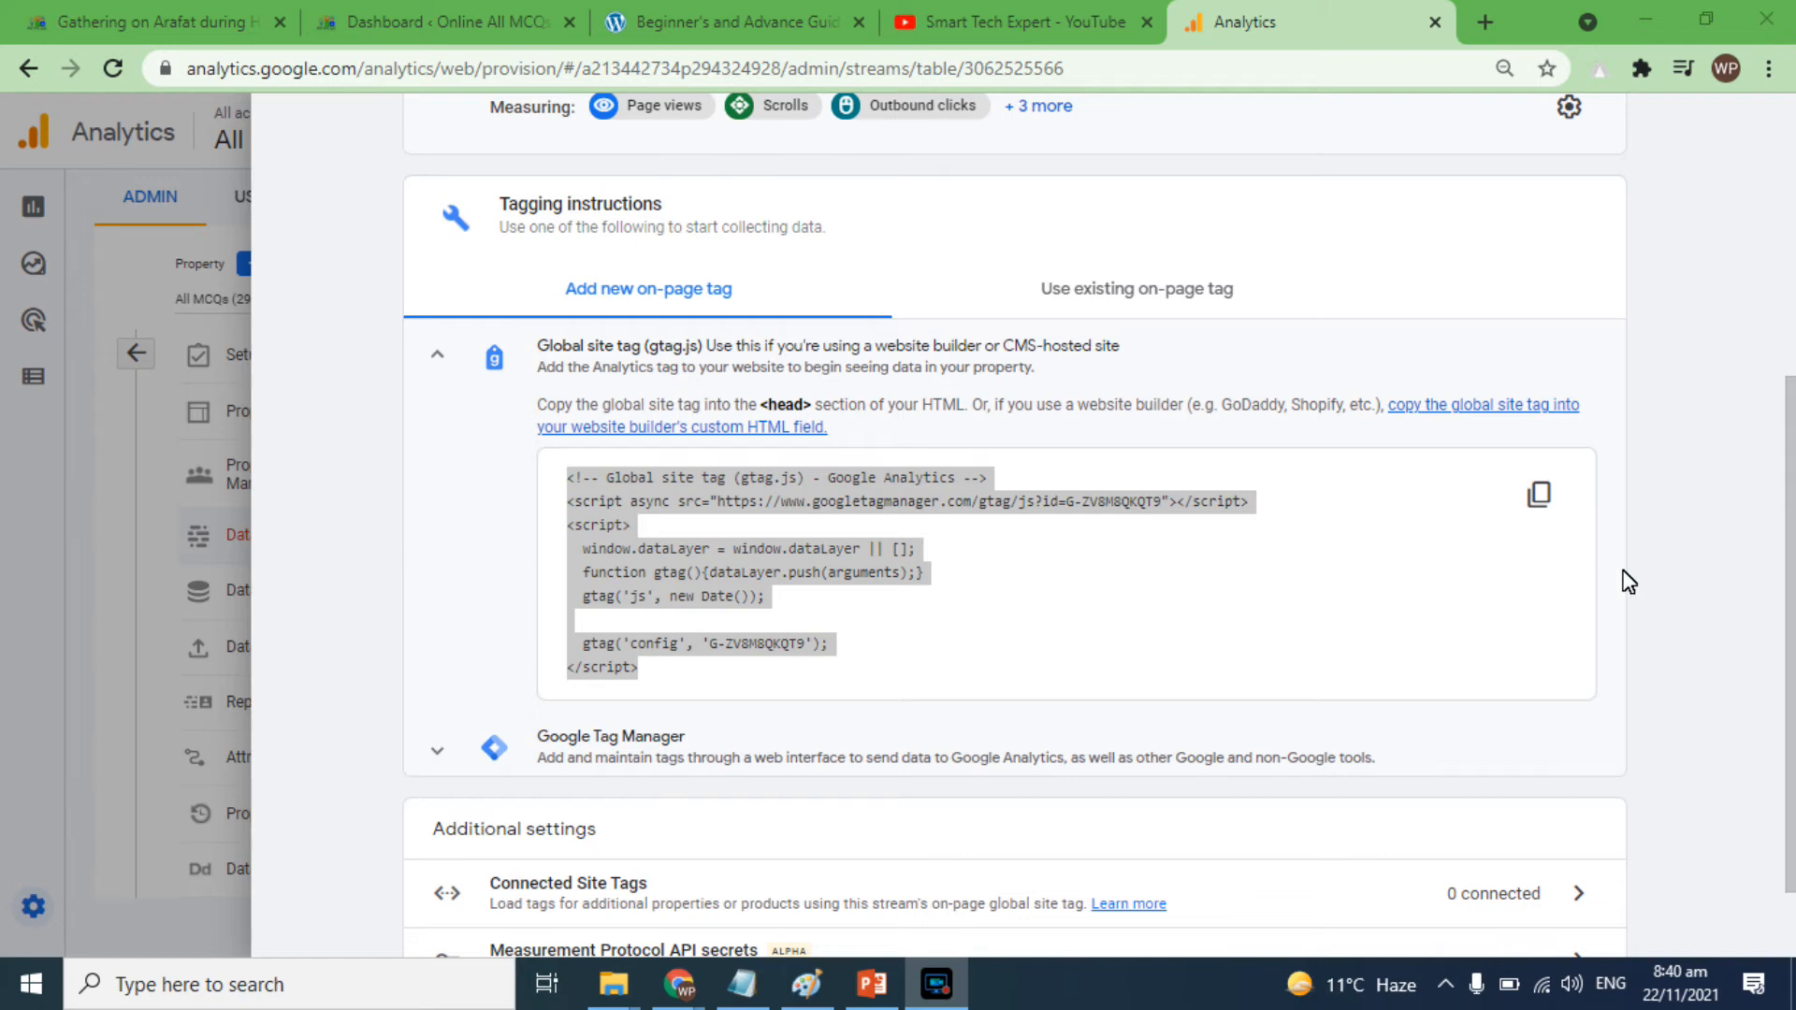
{"action": "left_click_drag", "start_coordinate": [1792, 538], "coordinate": [1792, 250]}
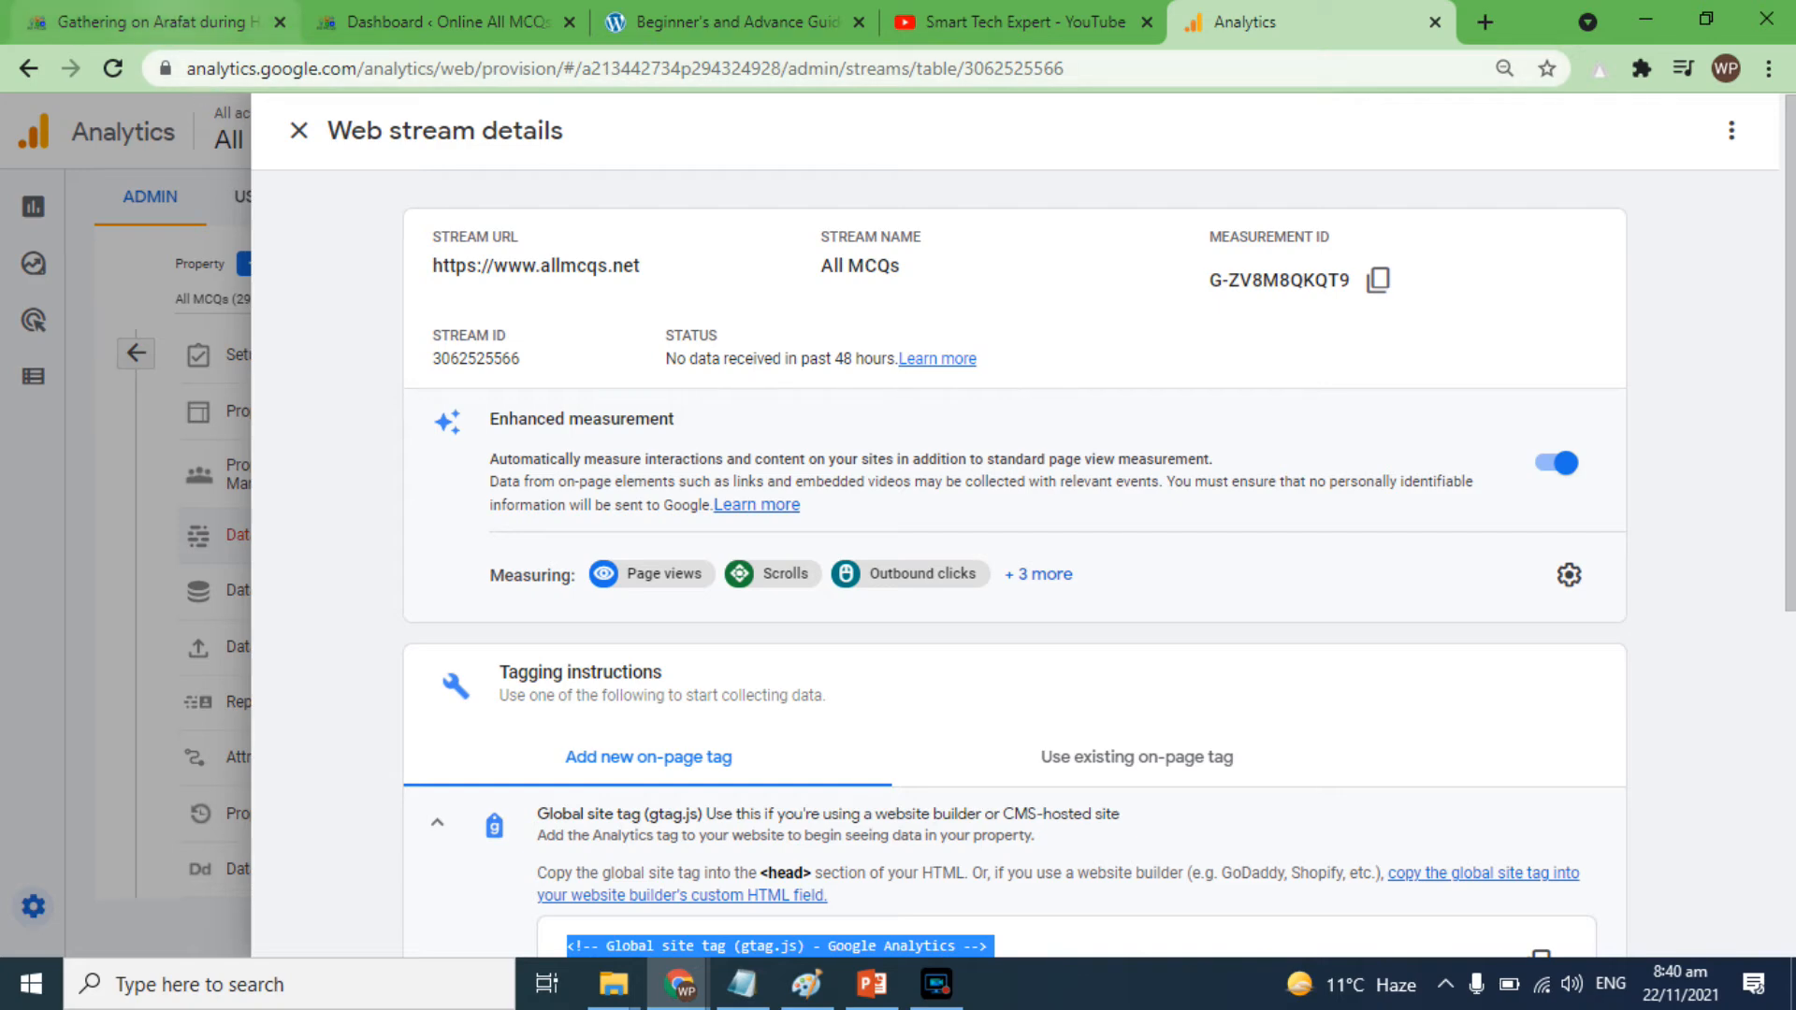
Switch to the WordPress dashboard and search for new plugins with the keyword "site kit"
{"action": "left_click", "coordinate": [440, 22]}
{"action": "mouse_move", "coordinate": [146, 512]}
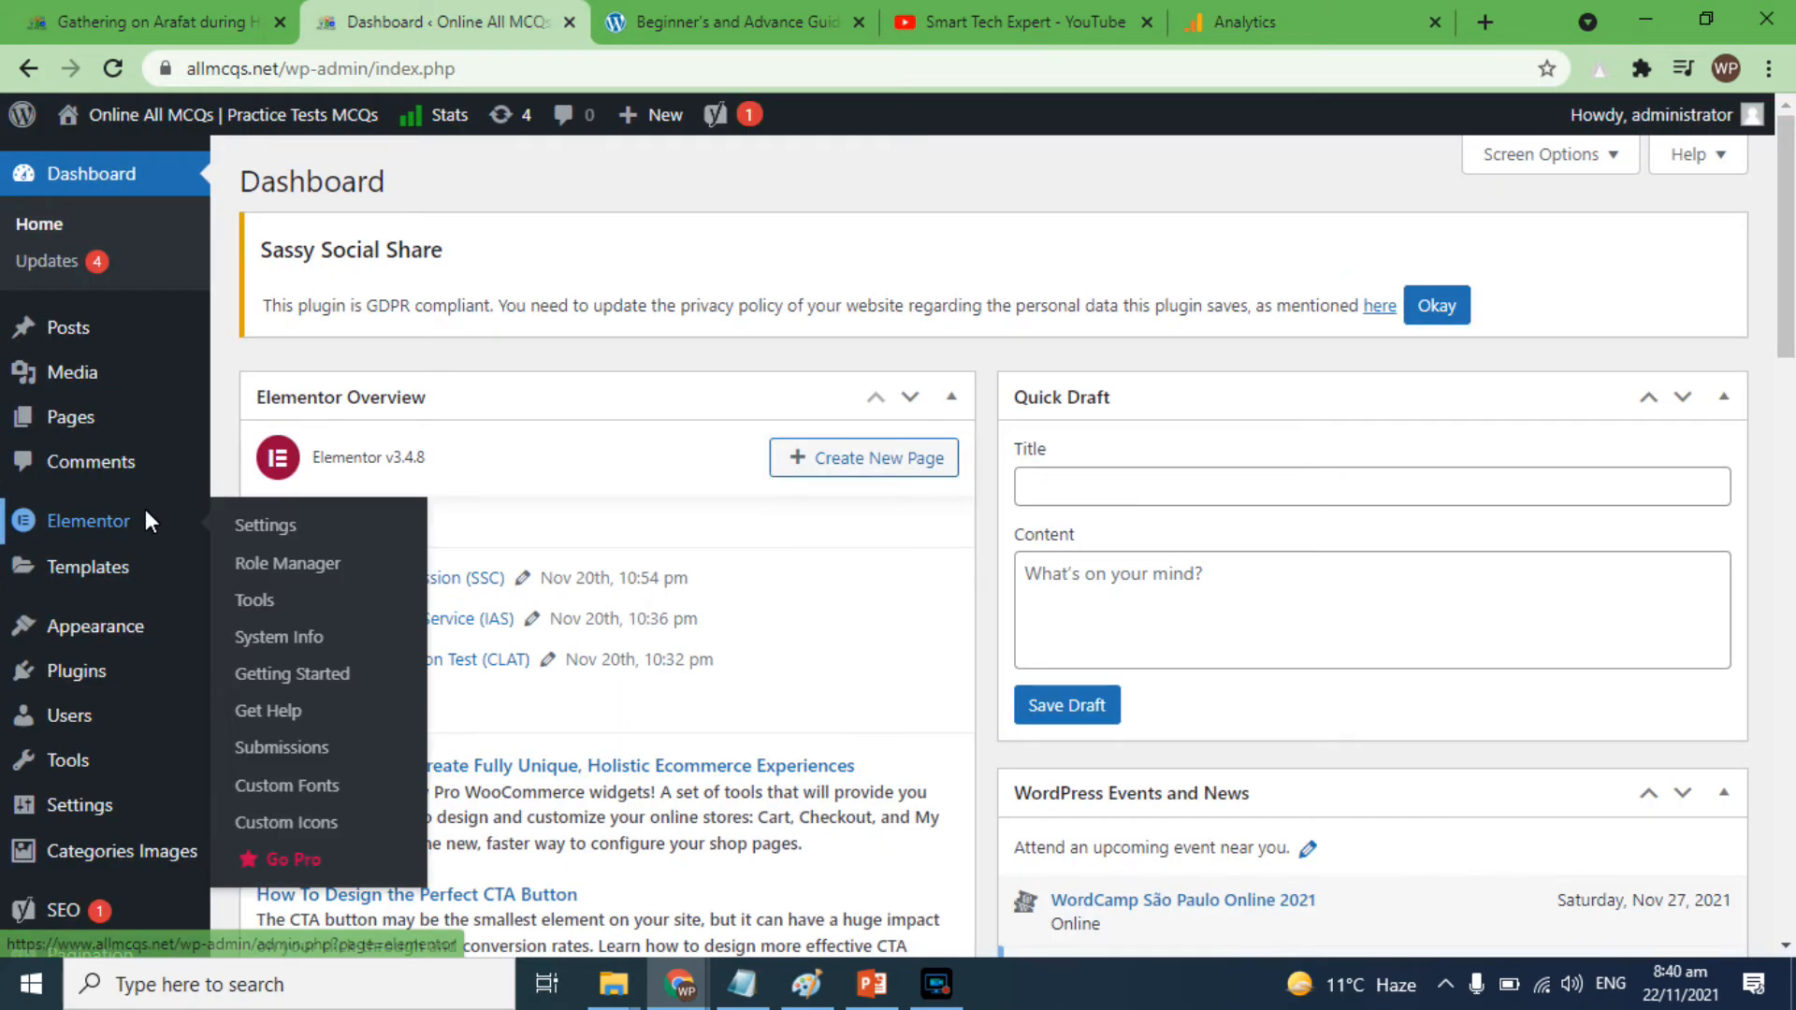
{"action": "mouse_move", "coordinate": [70, 675]}
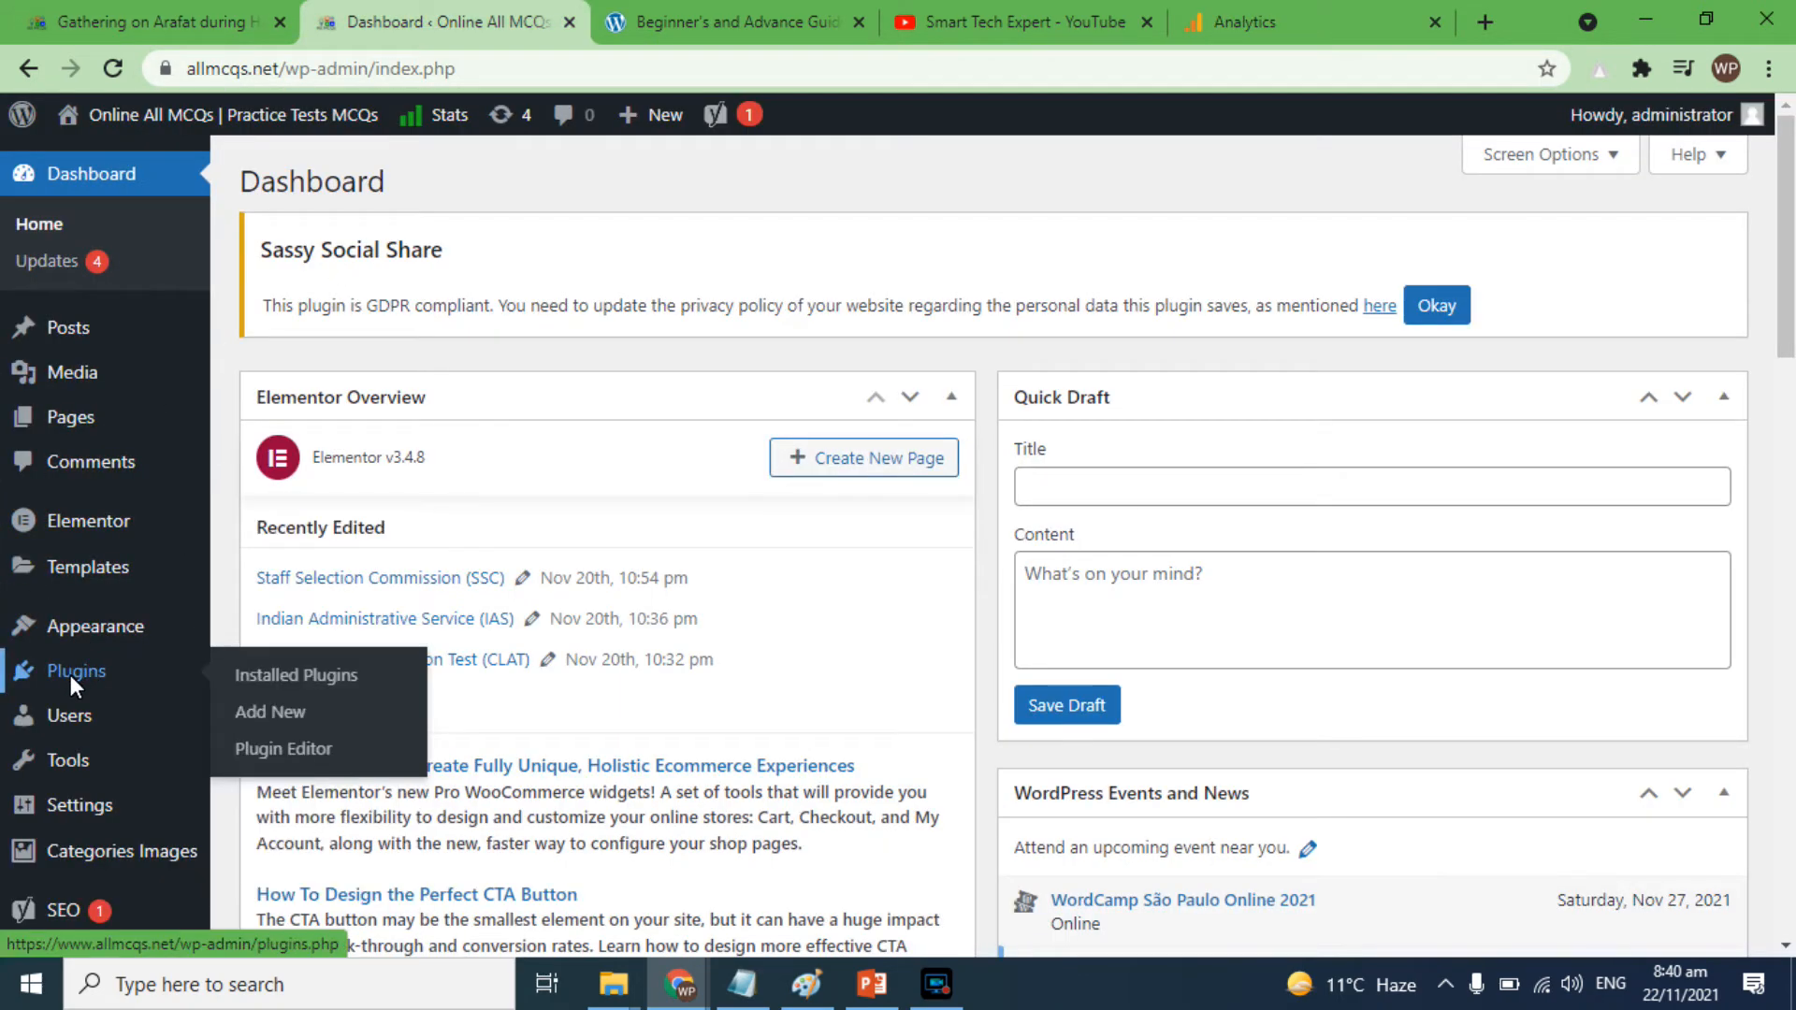
{"action": "left_click", "coordinate": [262, 709]}
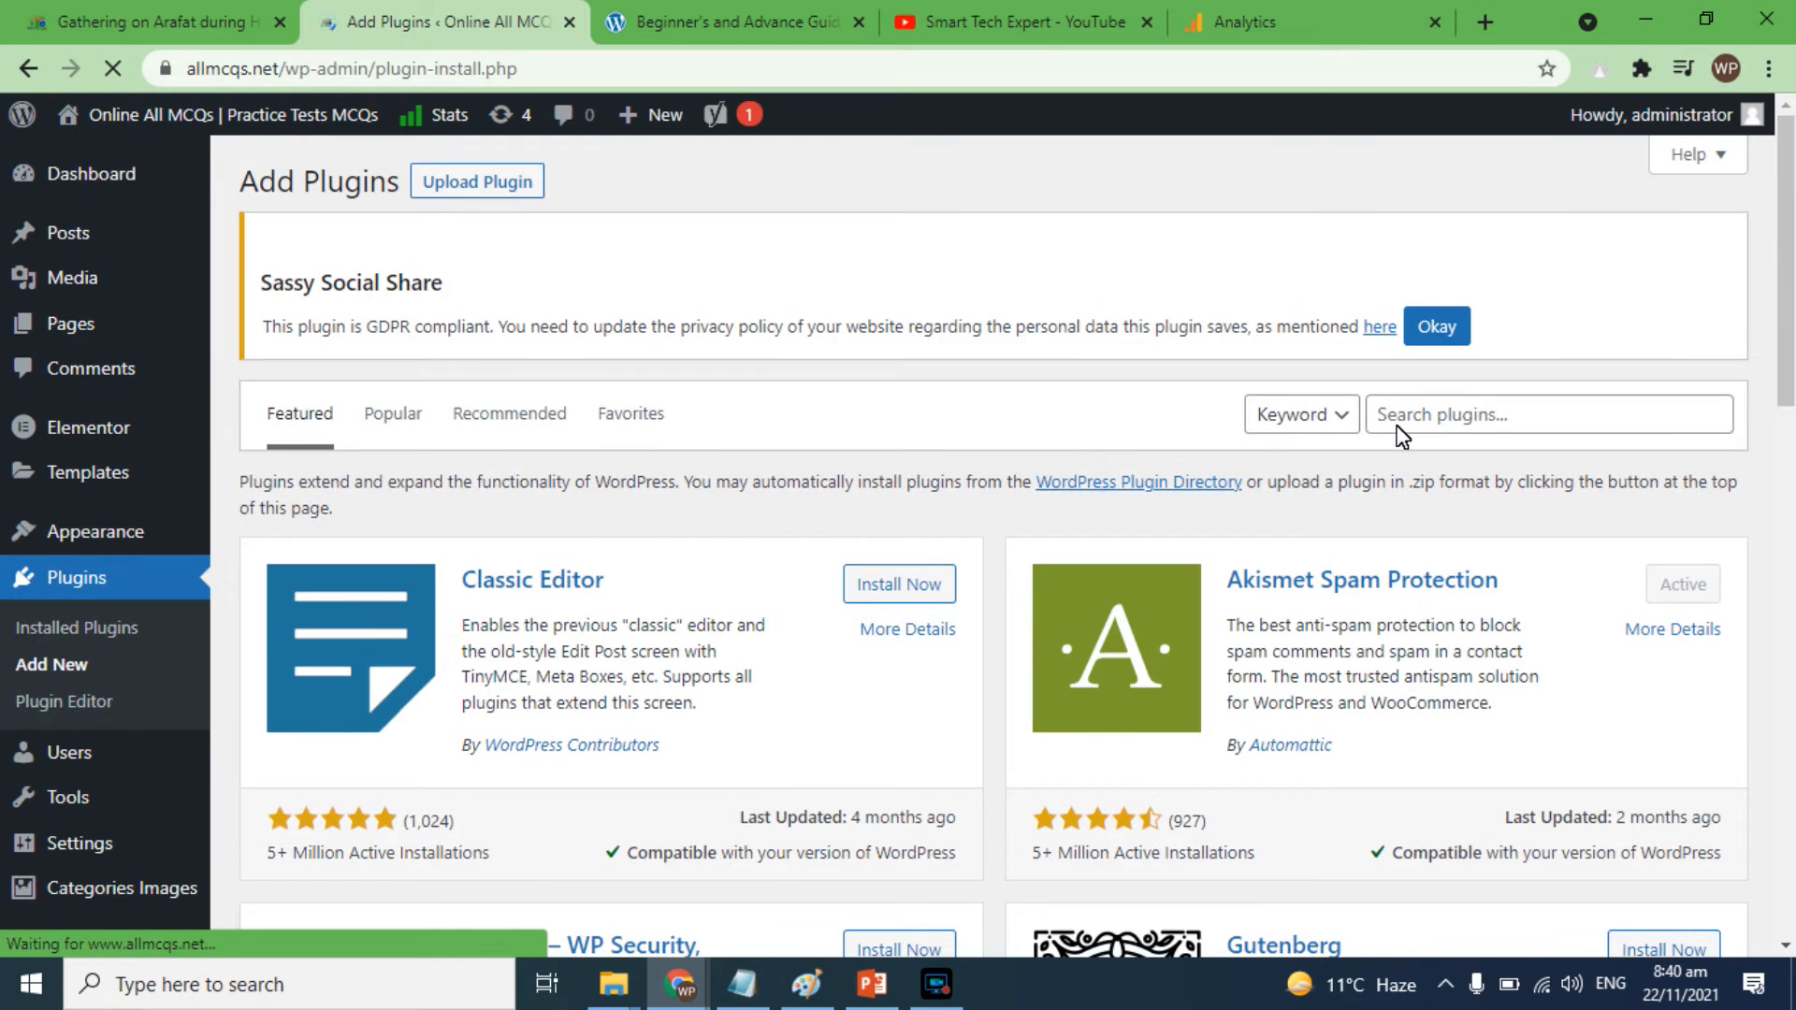
{"action": "left_click", "coordinate": [1415, 417]}
{"action": "type", "text": "sitekit"}
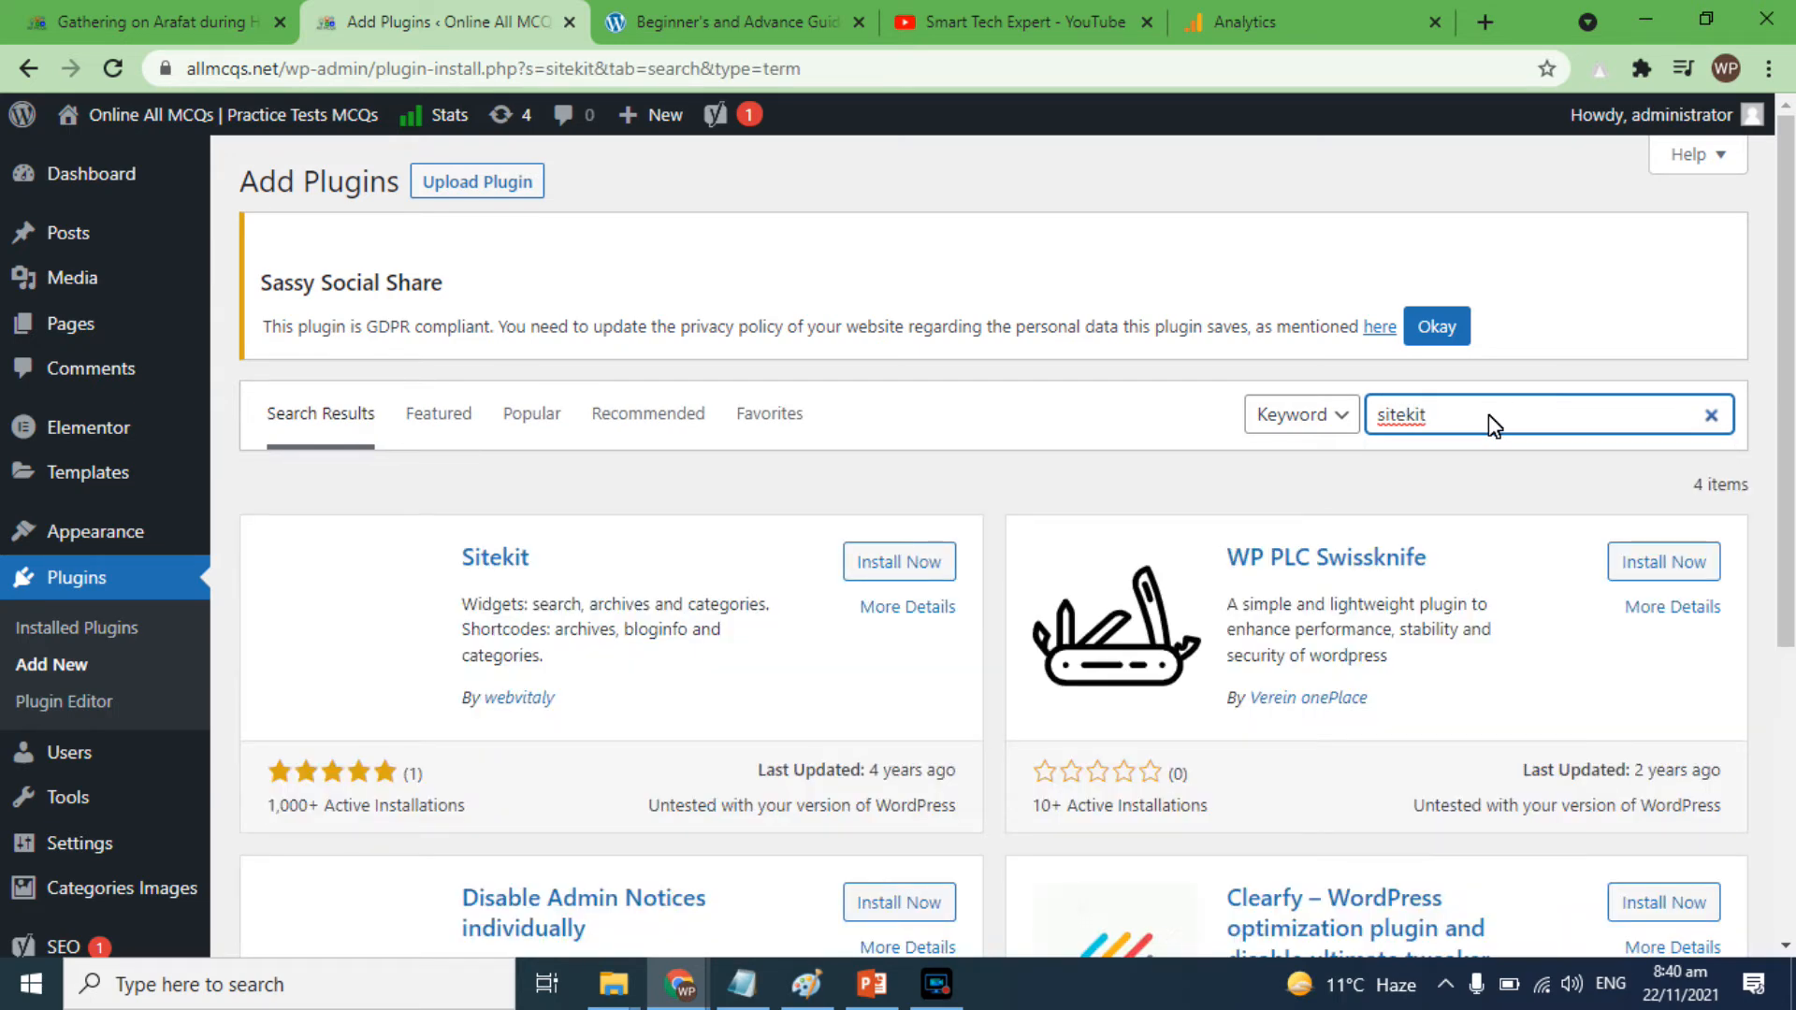
{"action": "key", "text": "Left"}
{"action": "key", "text": "Left"}
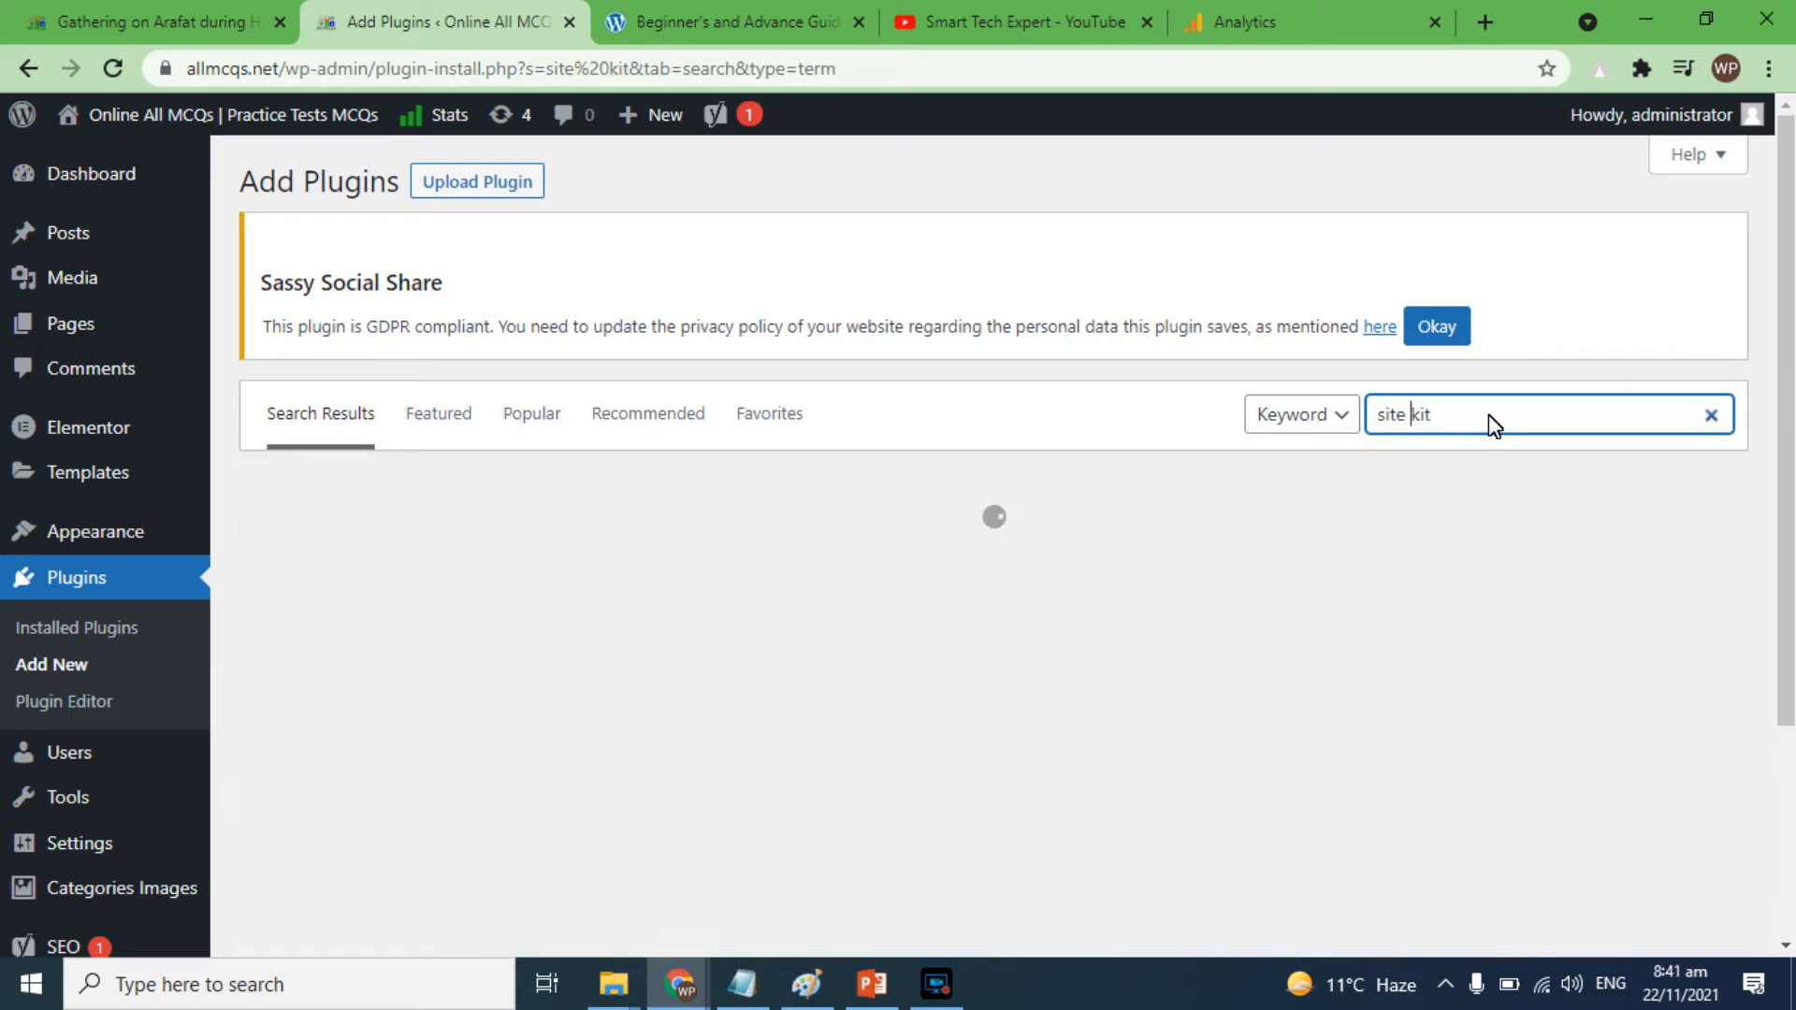
{"action": "key", "text": "Home"}
{"action": "type", "text": "google"}
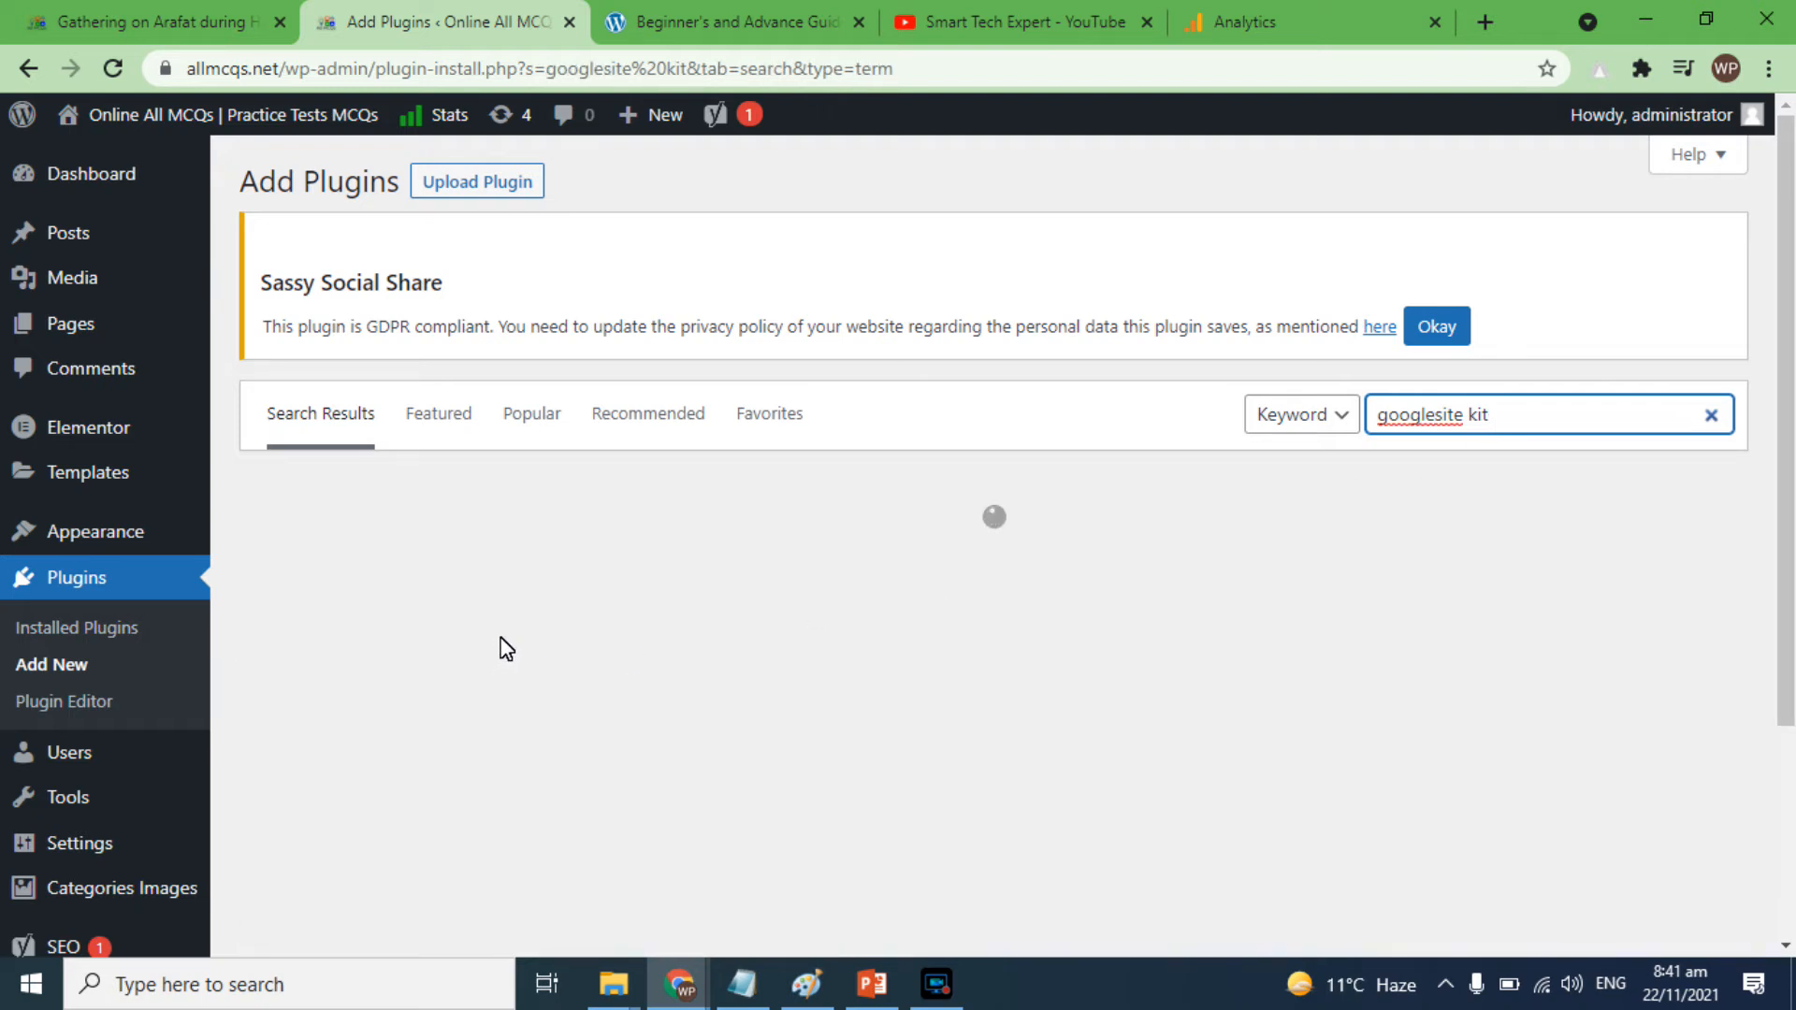
{"action": "key", "text": "BackSpace"}
{"action": "key", "text": "BackSpace"}
{"action": "key", "text": "BackSpace"}
{"action": "key", "text": "BackSpace"}
{"action": "key", "text": "BackSpace"}
{"action": "key", "text": "BackSpace"}
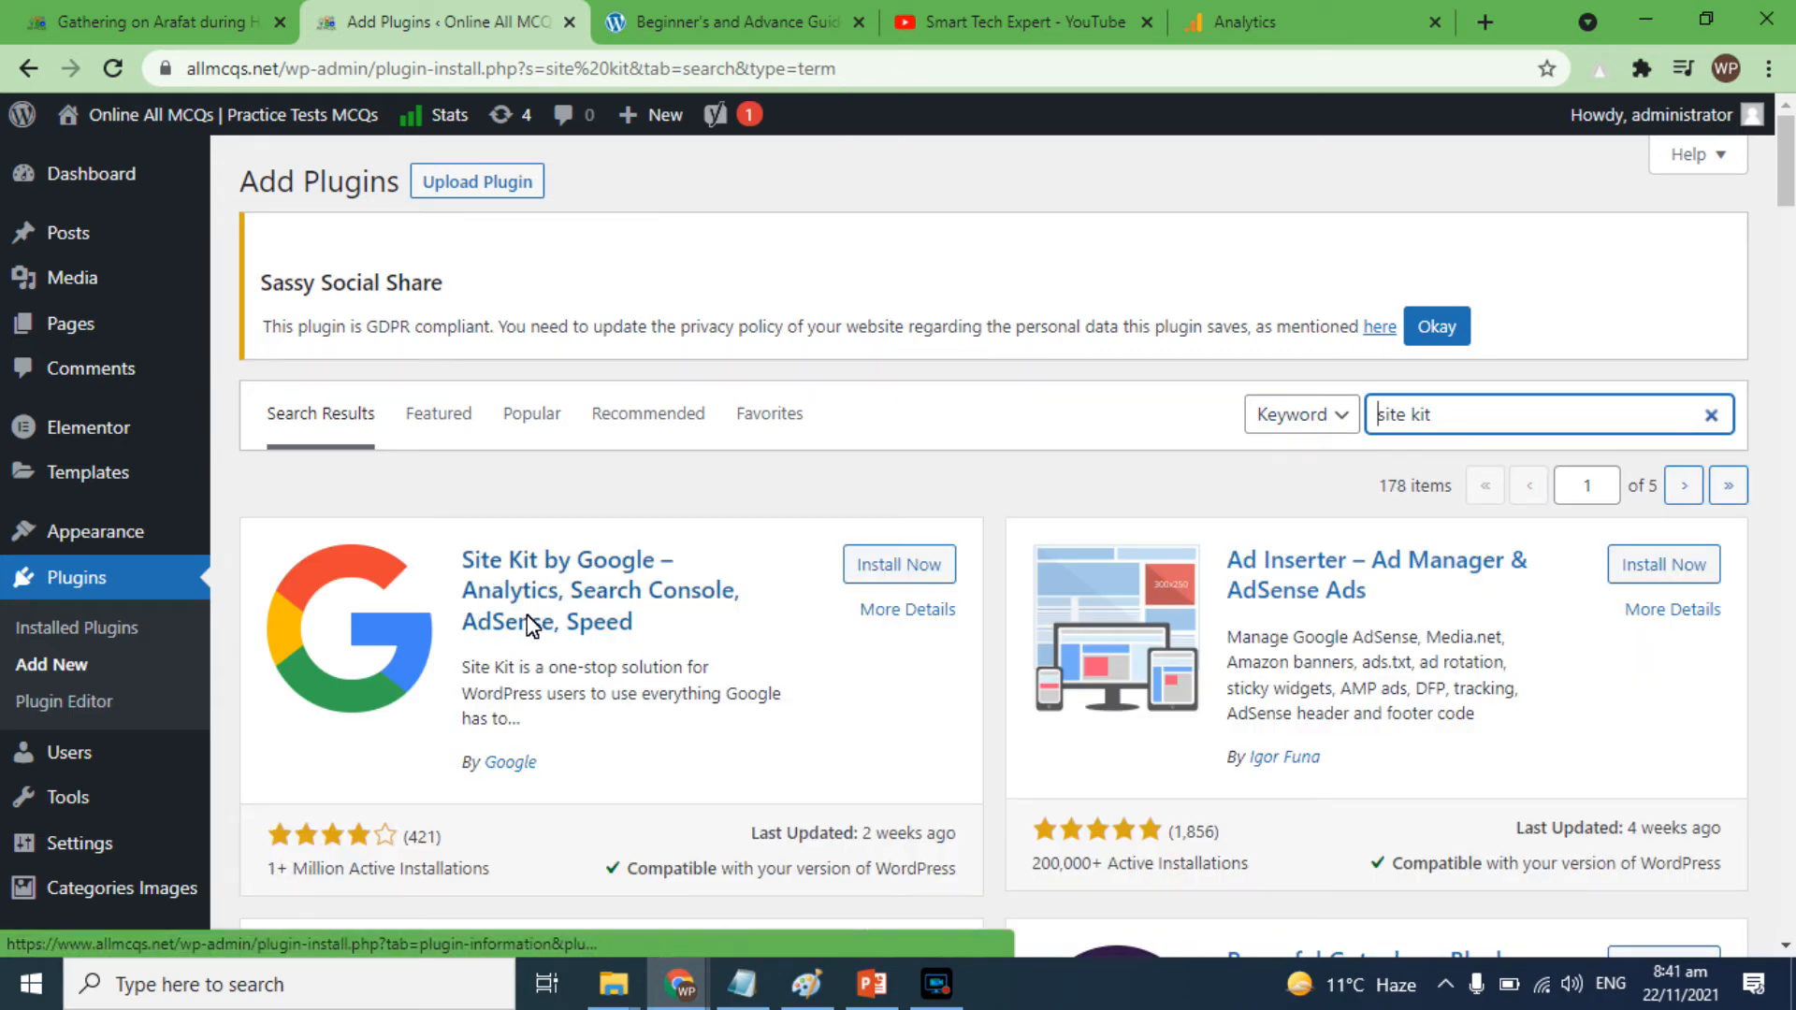
Install and activate the Site Kit by Google plugin
{"action": "left_click", "coordinate": [887, 565]}
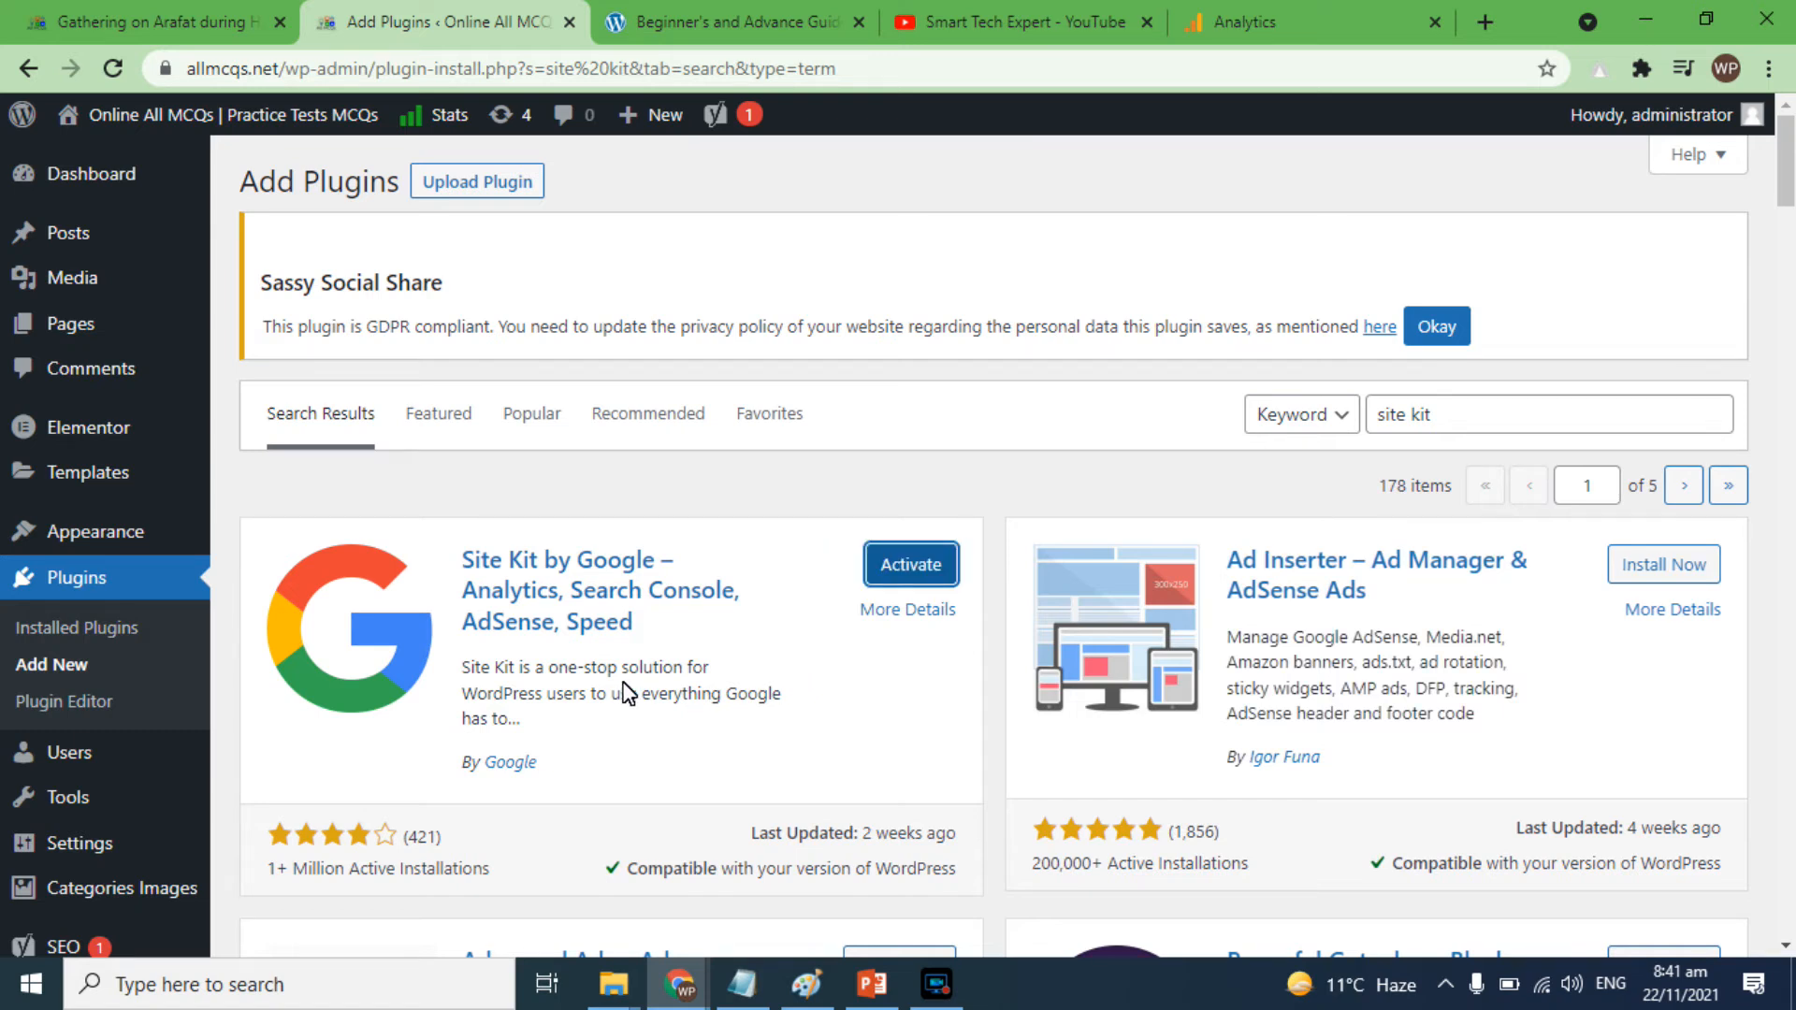
{"action": "left_click", "coordinate": [900, 569]}
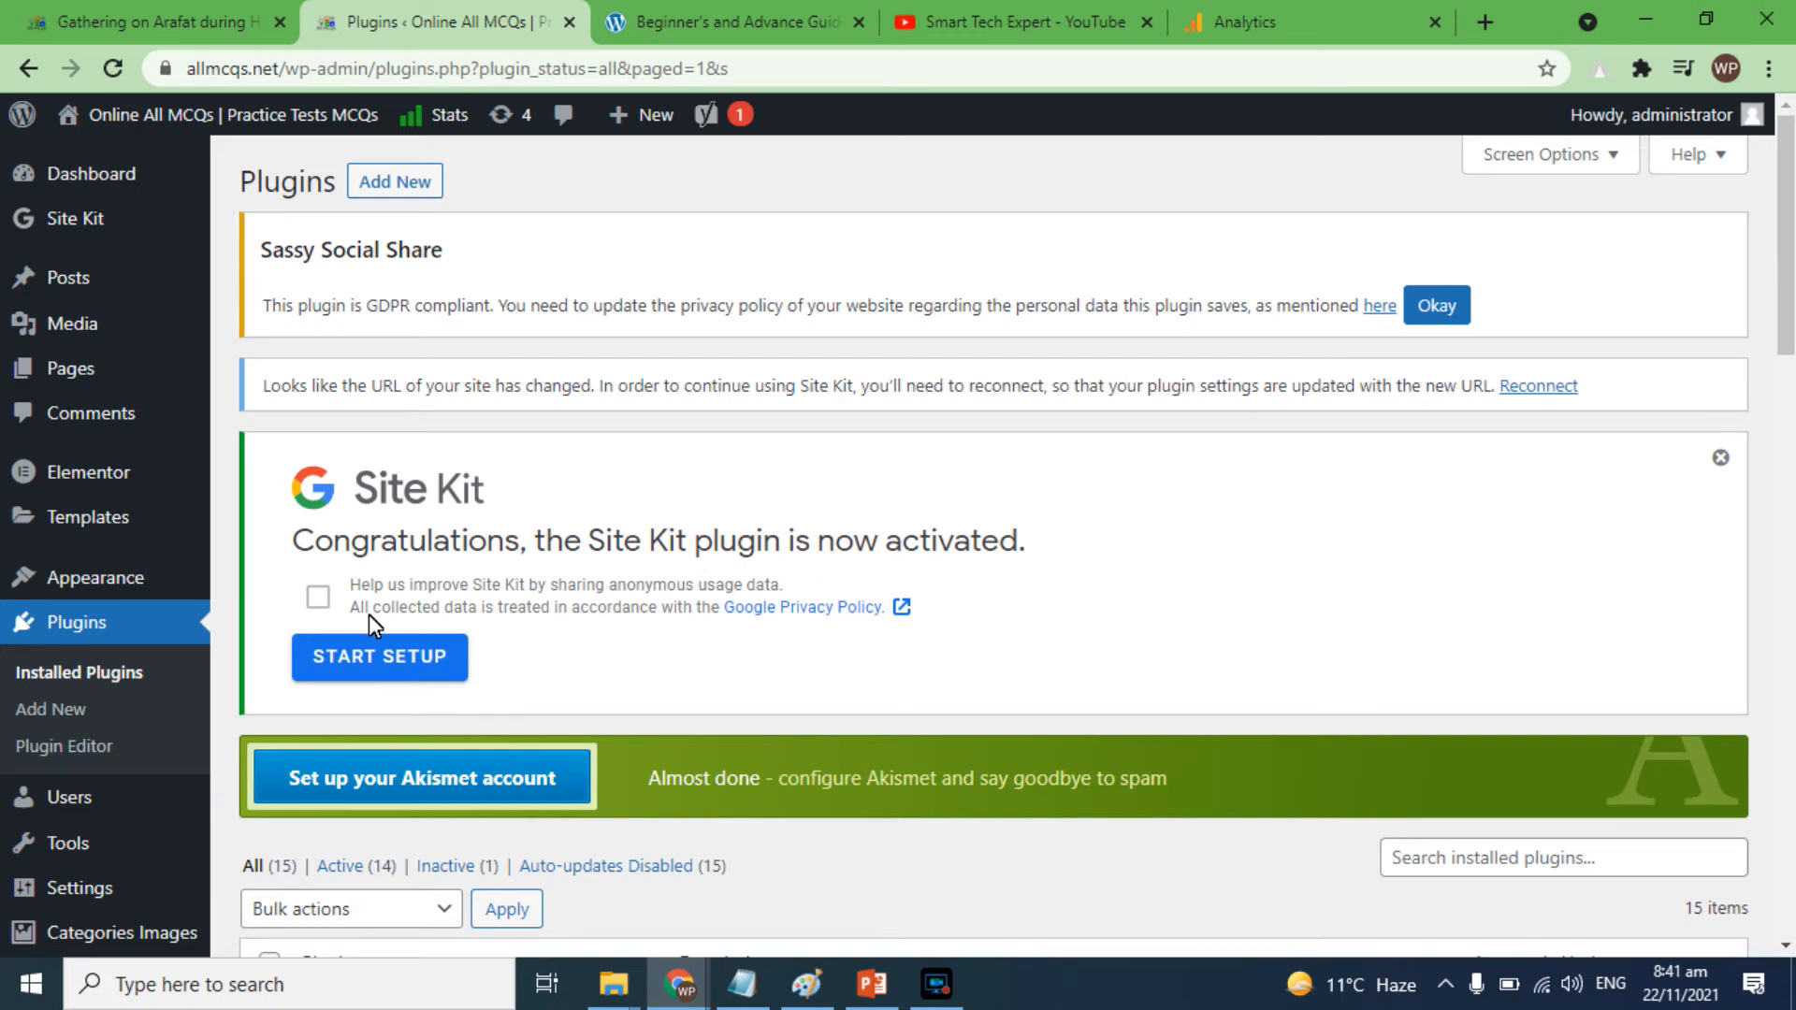
Opt in to sharing anonymous usage data and start the Site Kit setup
{"action": "left_click", "coordinate": [321, 600]}
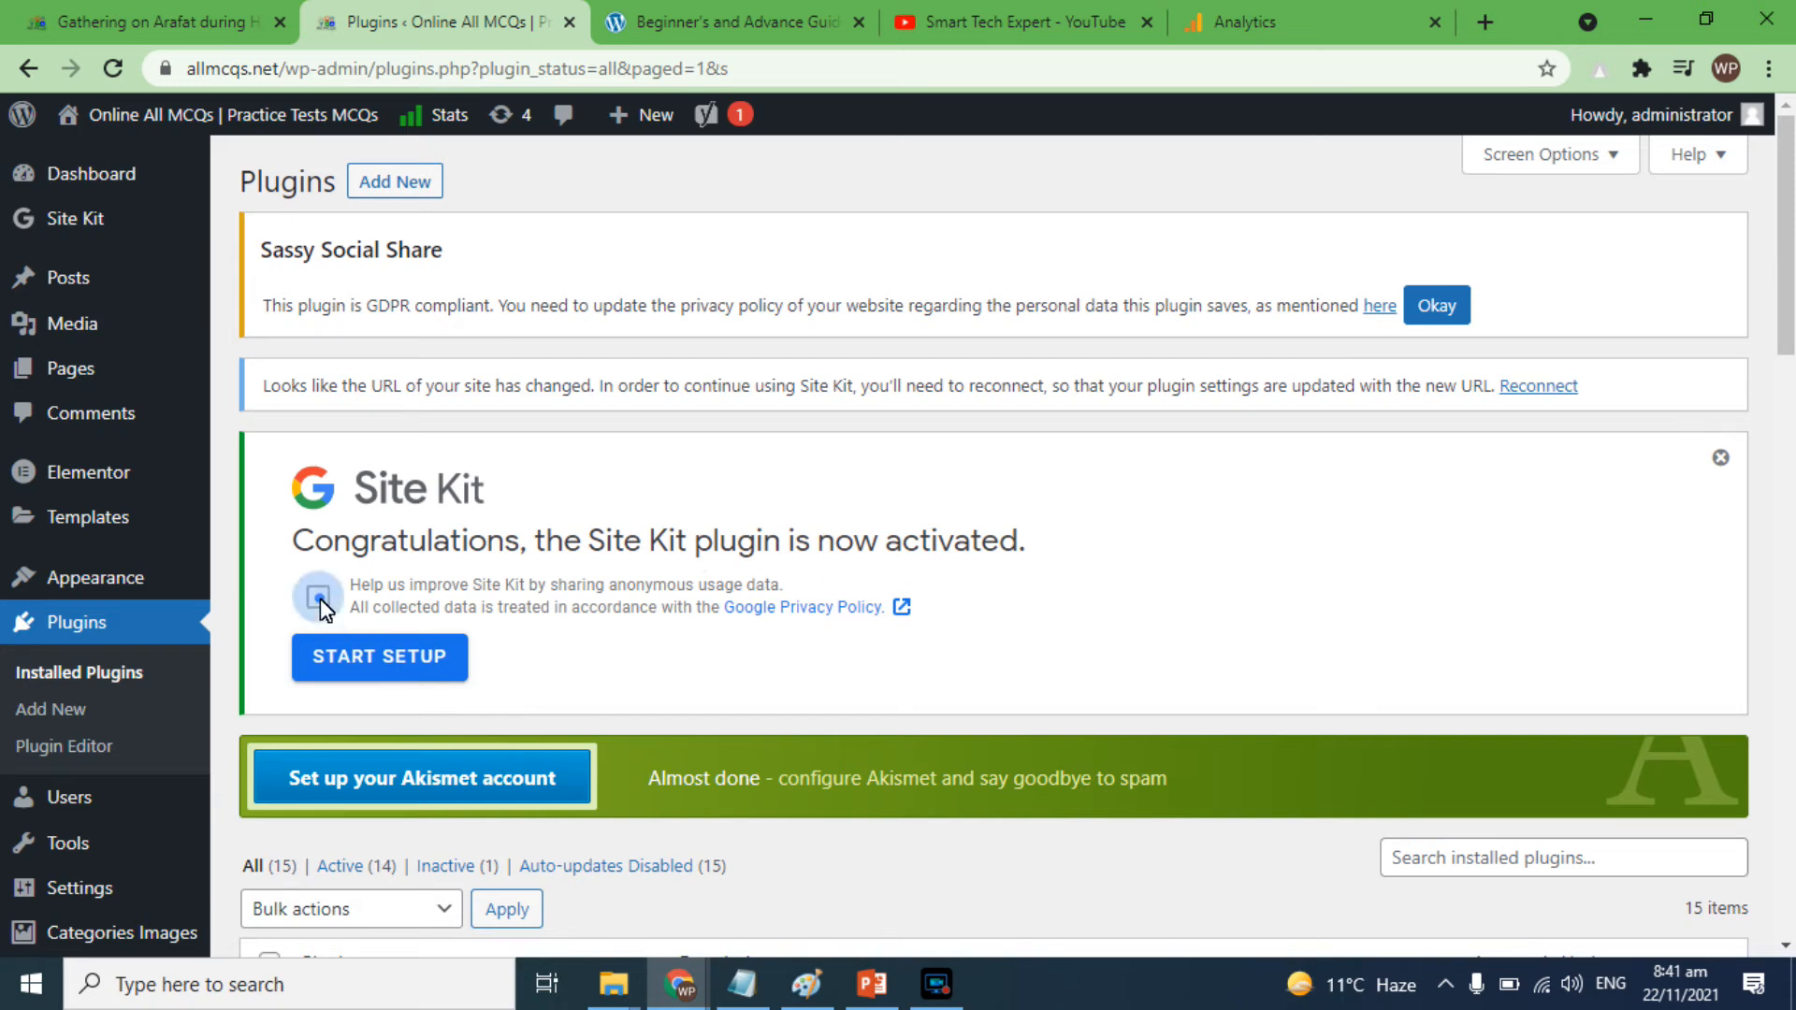
{"action": "left_click", "coordinate": [364, 653]}
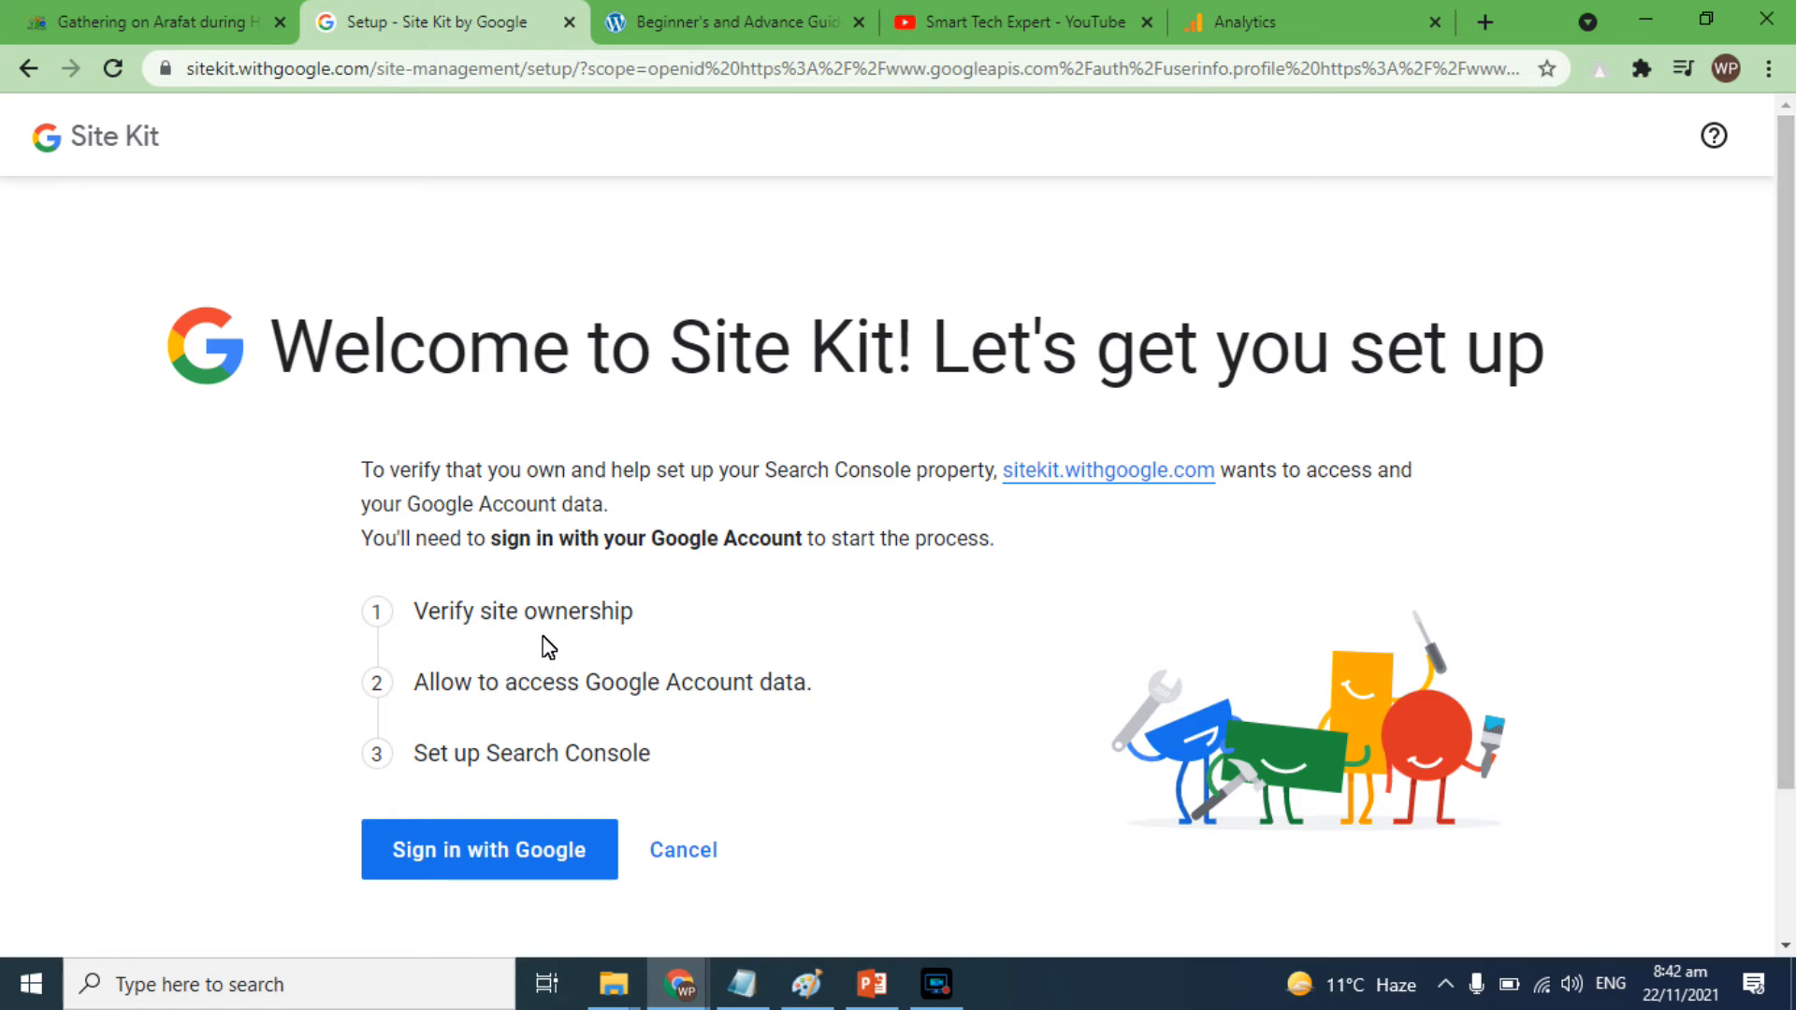
Try to sign in to Site Kit with the Google account without granting the optional Analytics, AdSense, Search Console and site management permissions
{"action": "left_click", "coordinate": [479, 853]}
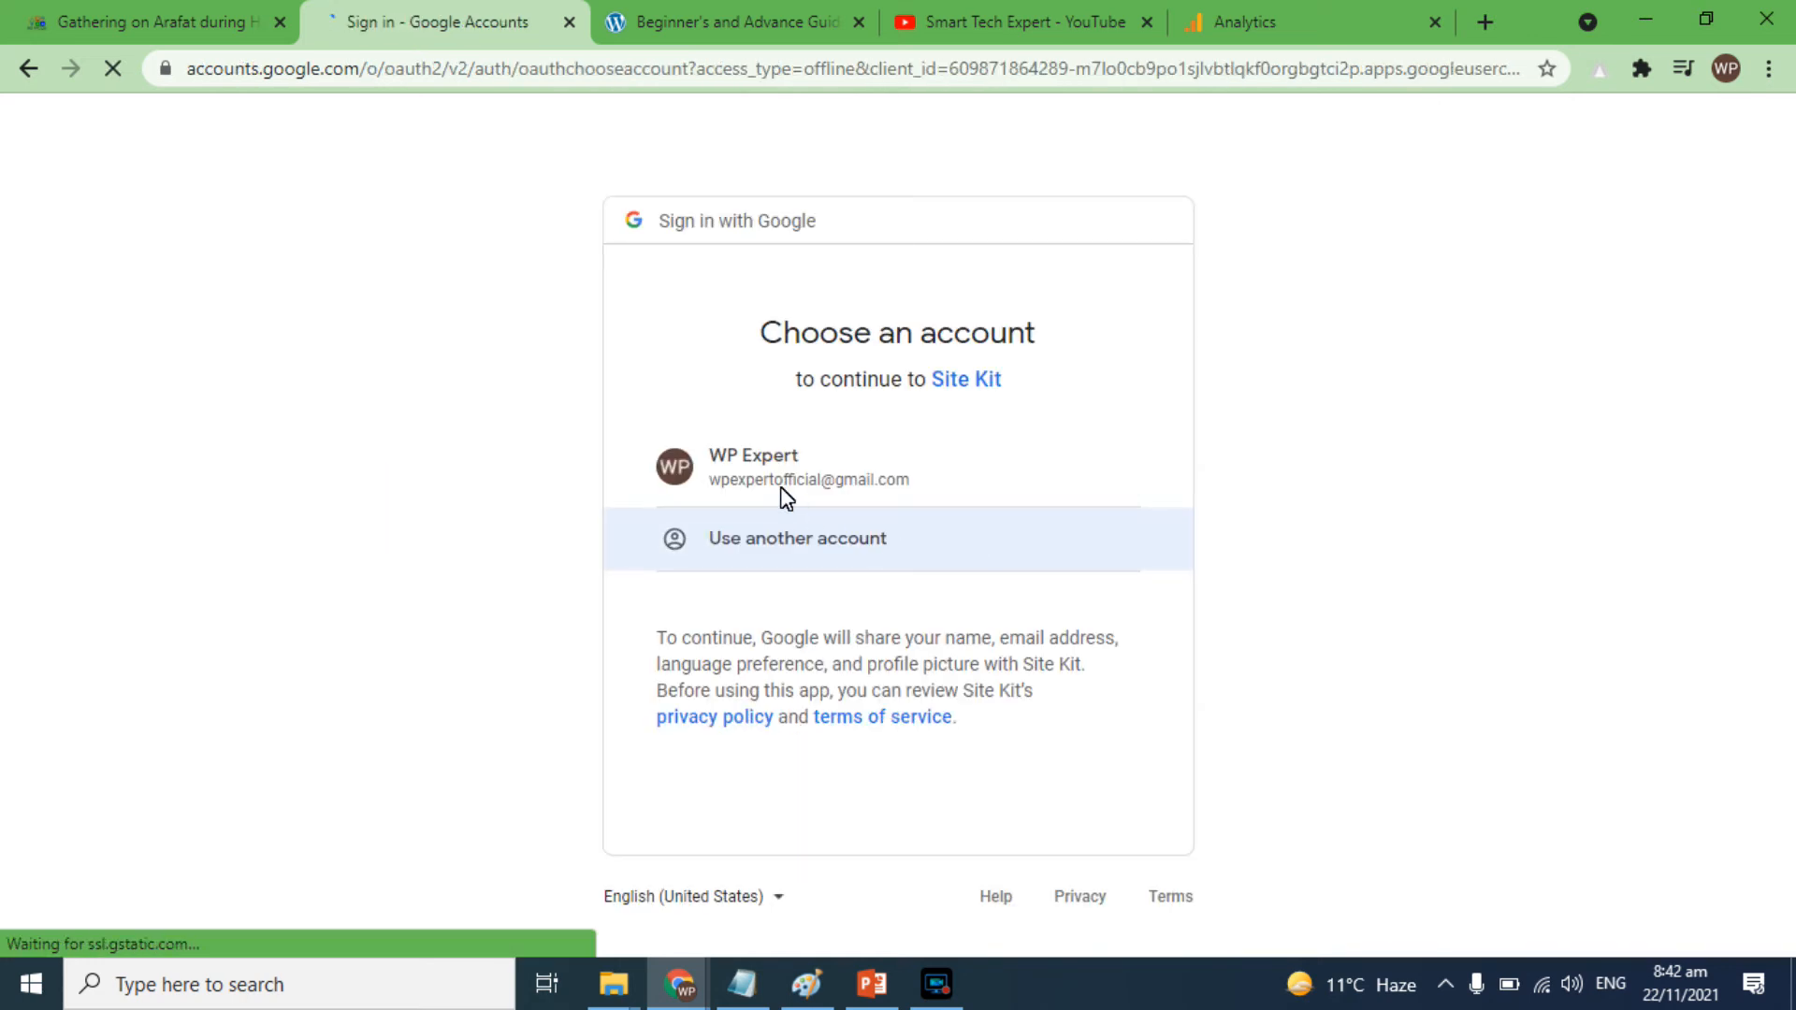
{"action": "left_click", "coordinate": [777, 477]}
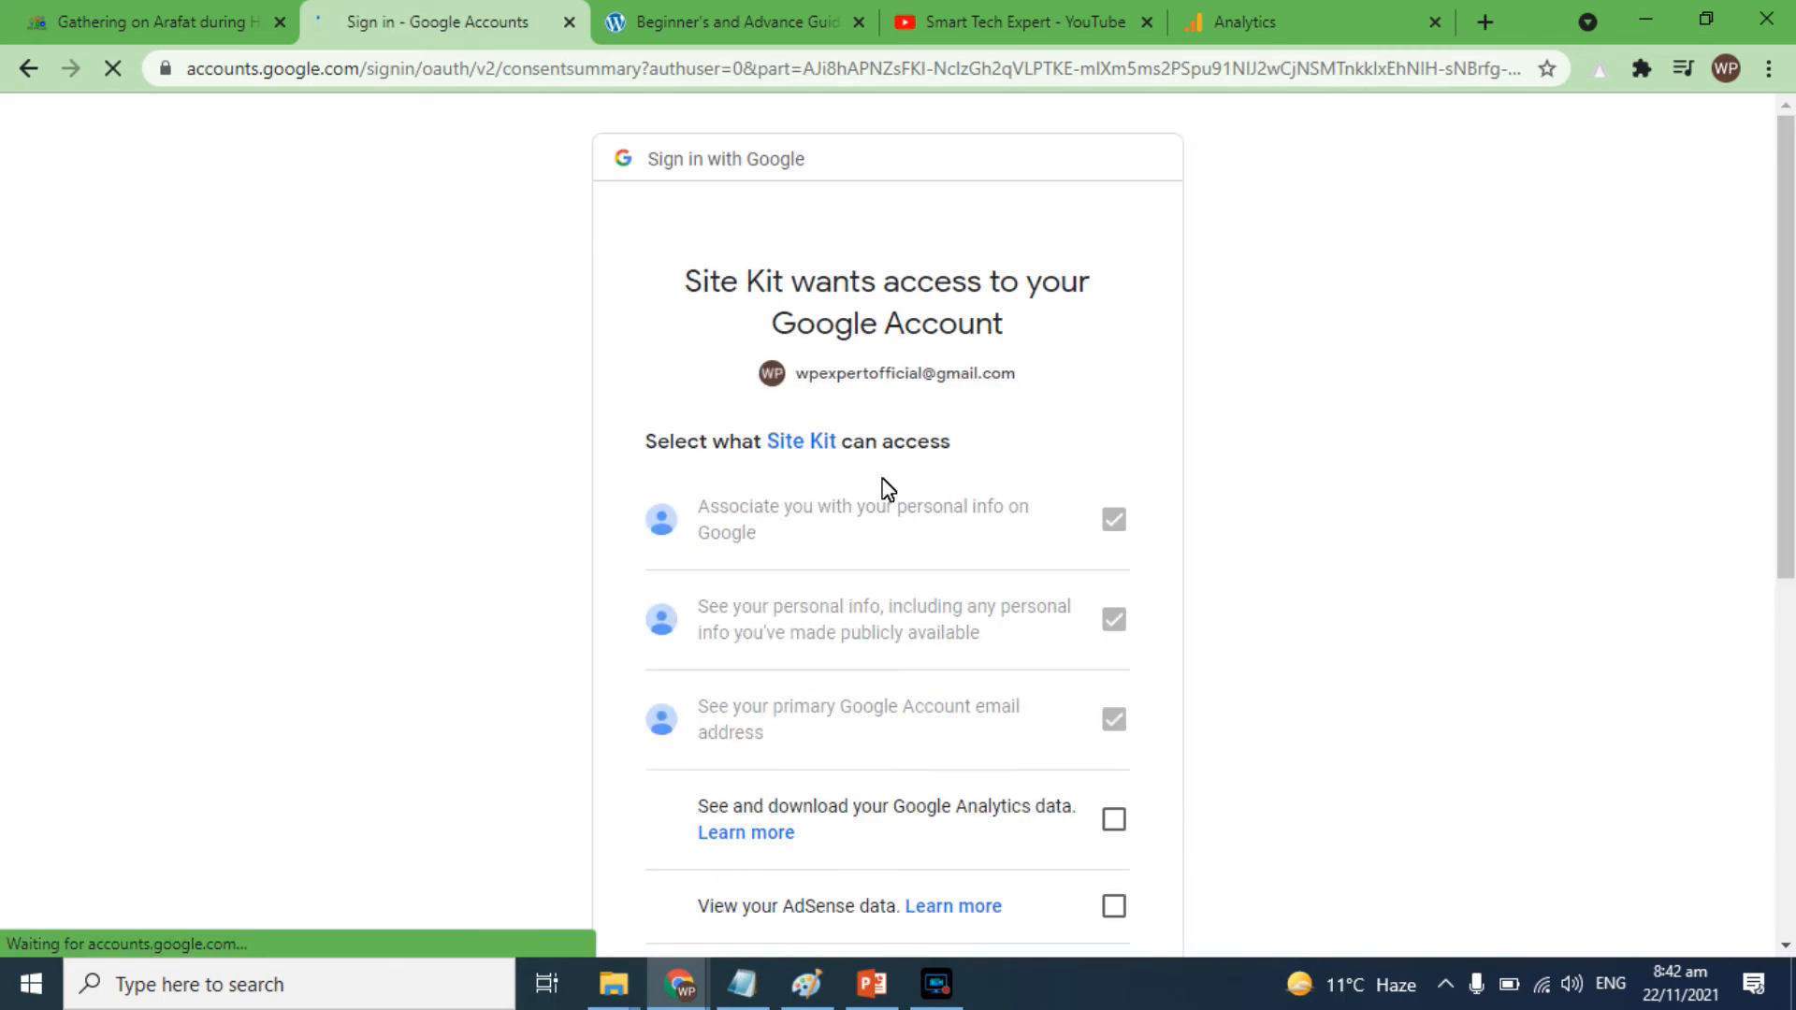
{"action": "left_click_drag", "start_coordinate": [1787, 438], "coordinate": [1787, 786]}
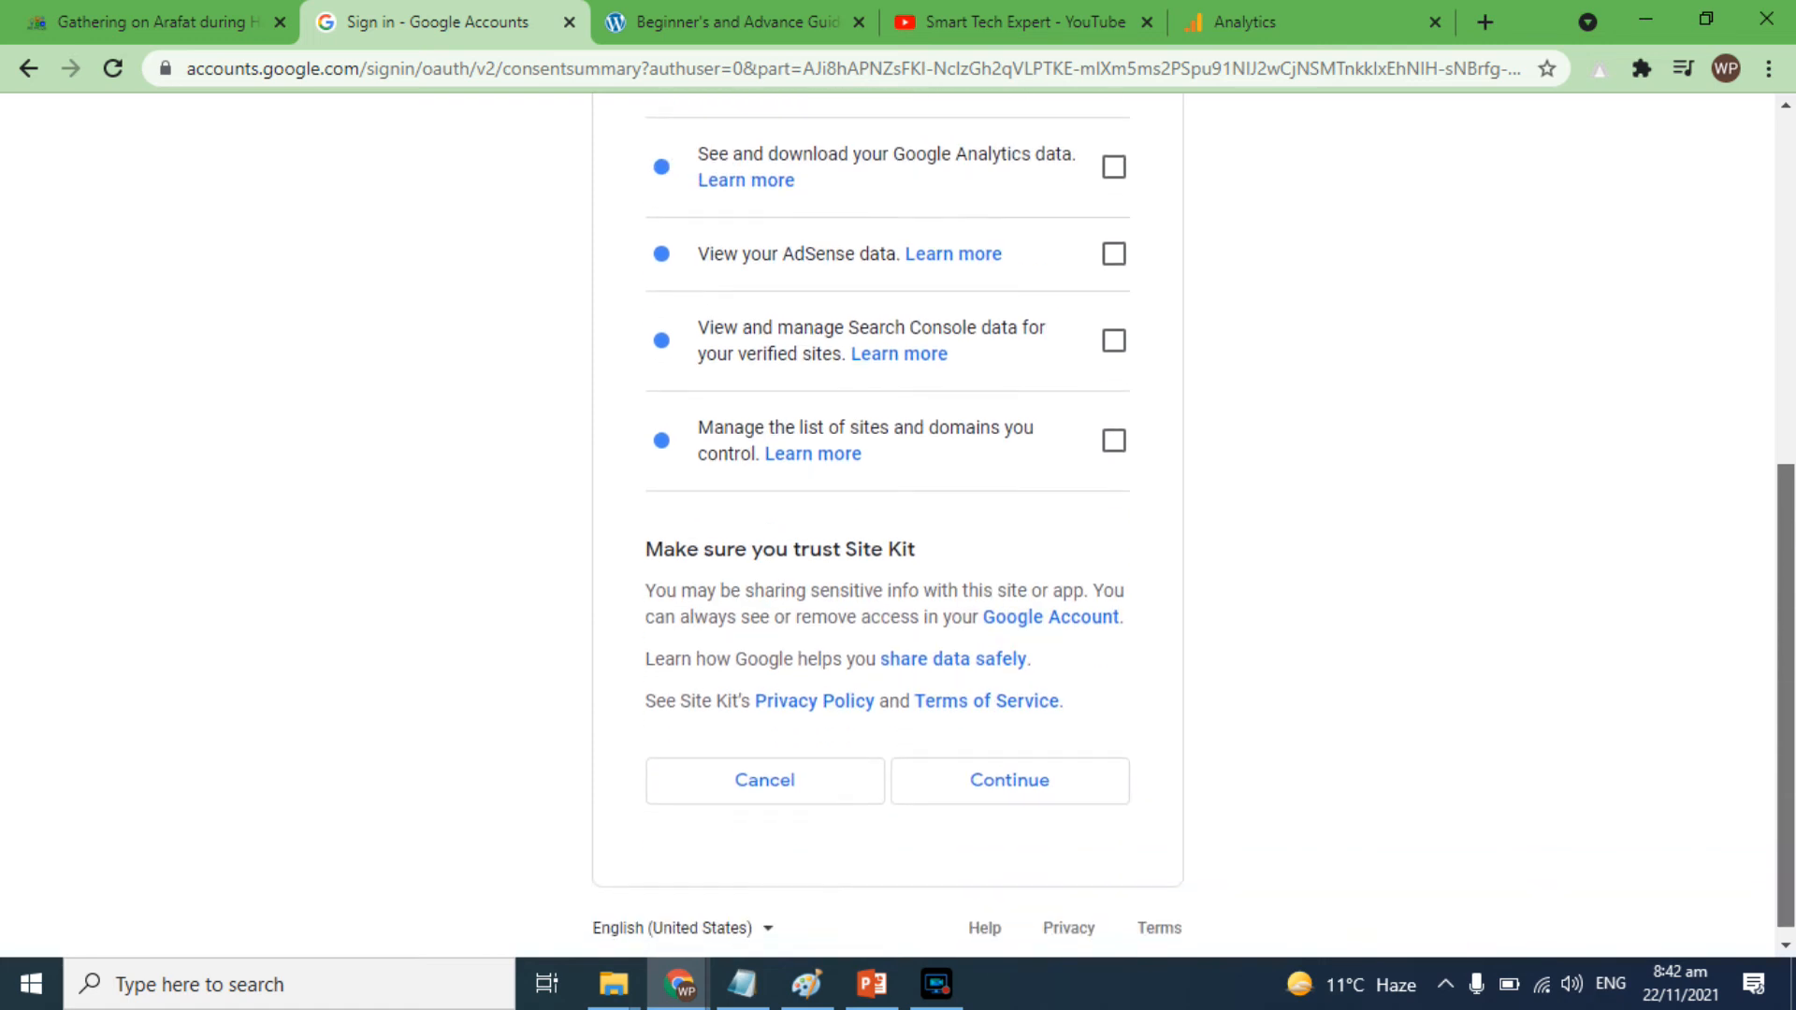
{"action": "left_click", "coordinate": [1027, 782]}
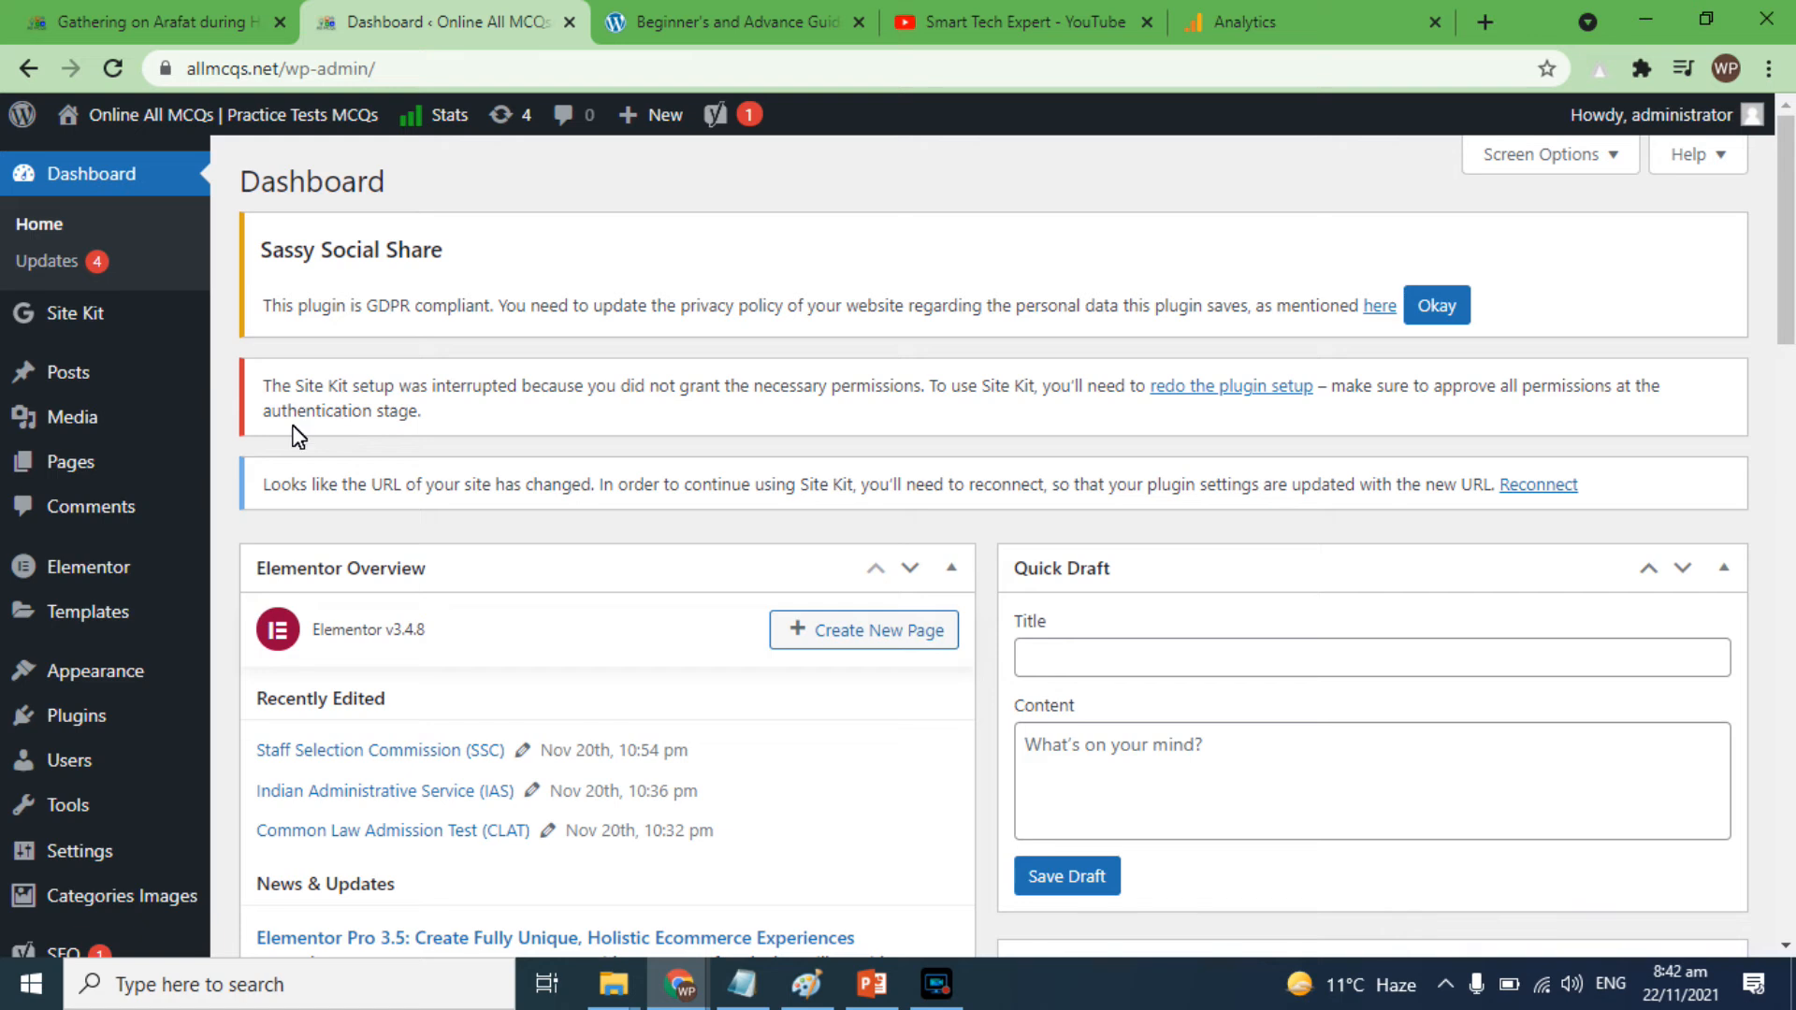
Reopen the Site Kit dashboard in WordPress and reconnect the plugin by signing in with the Google account
{"action": "mouse_move", "coordinate": [77, 311]}
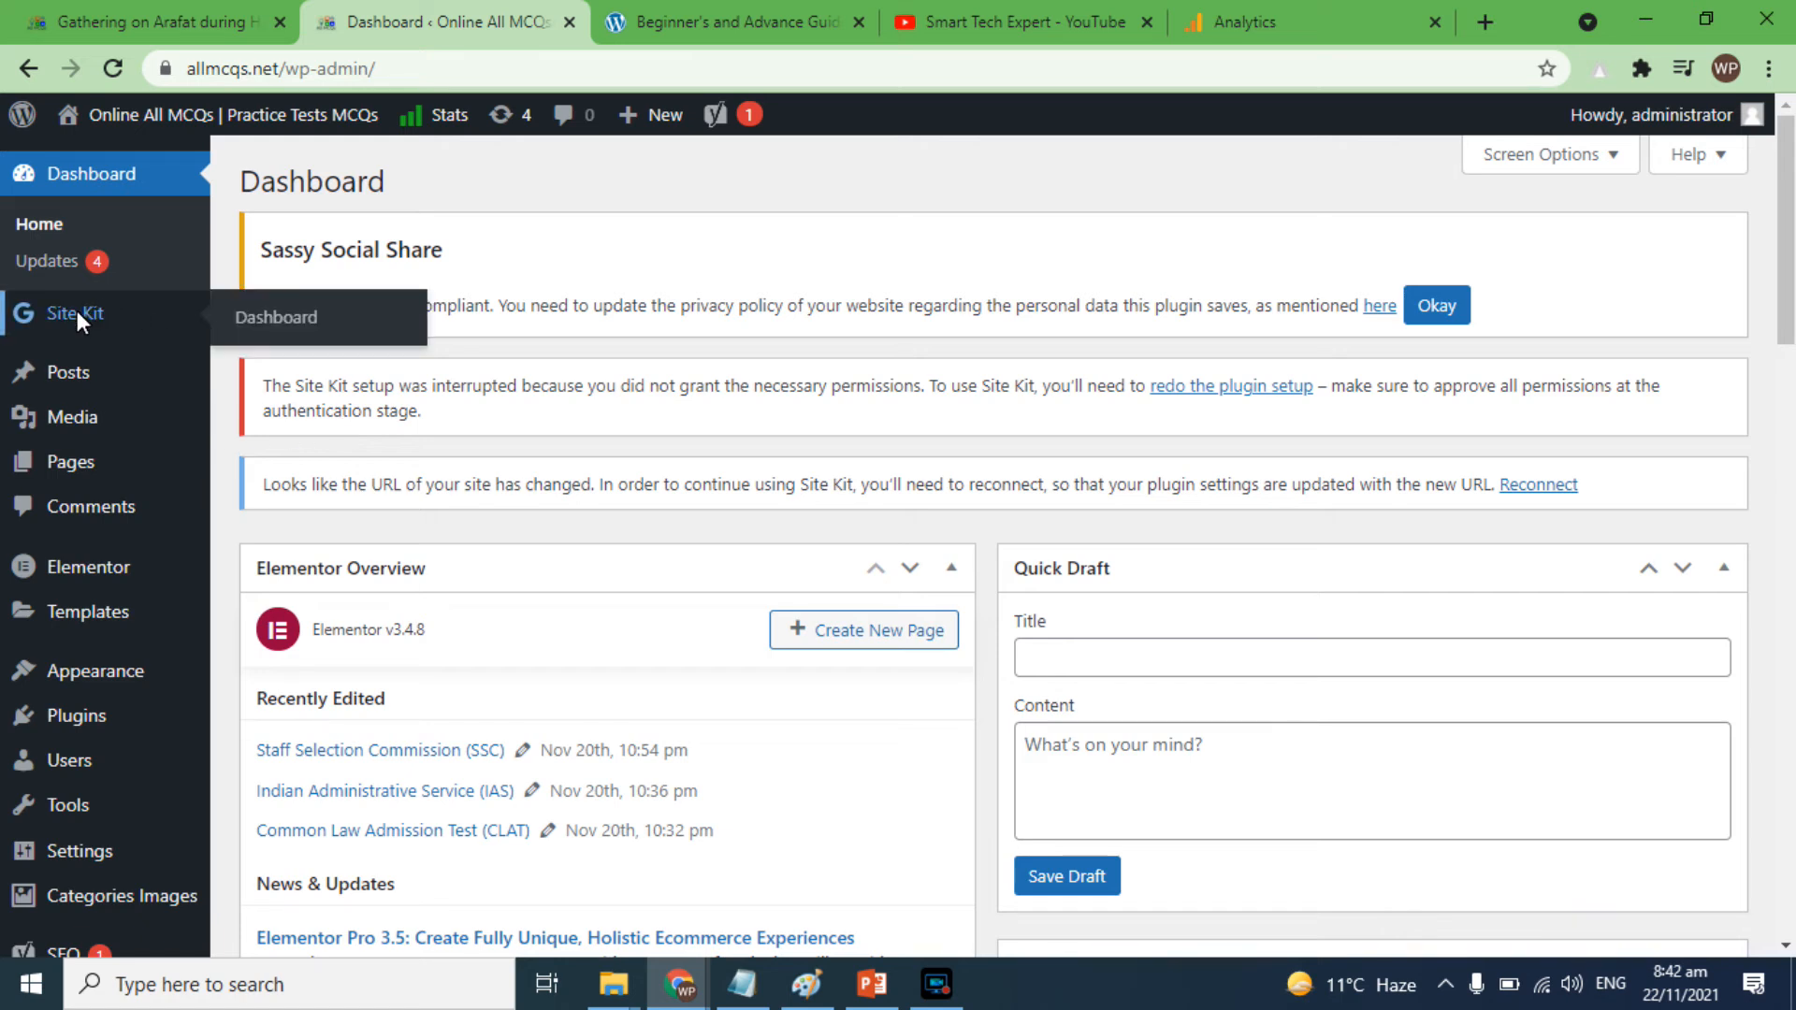
{"action": "left_click", "coordinate": [265, 320]}
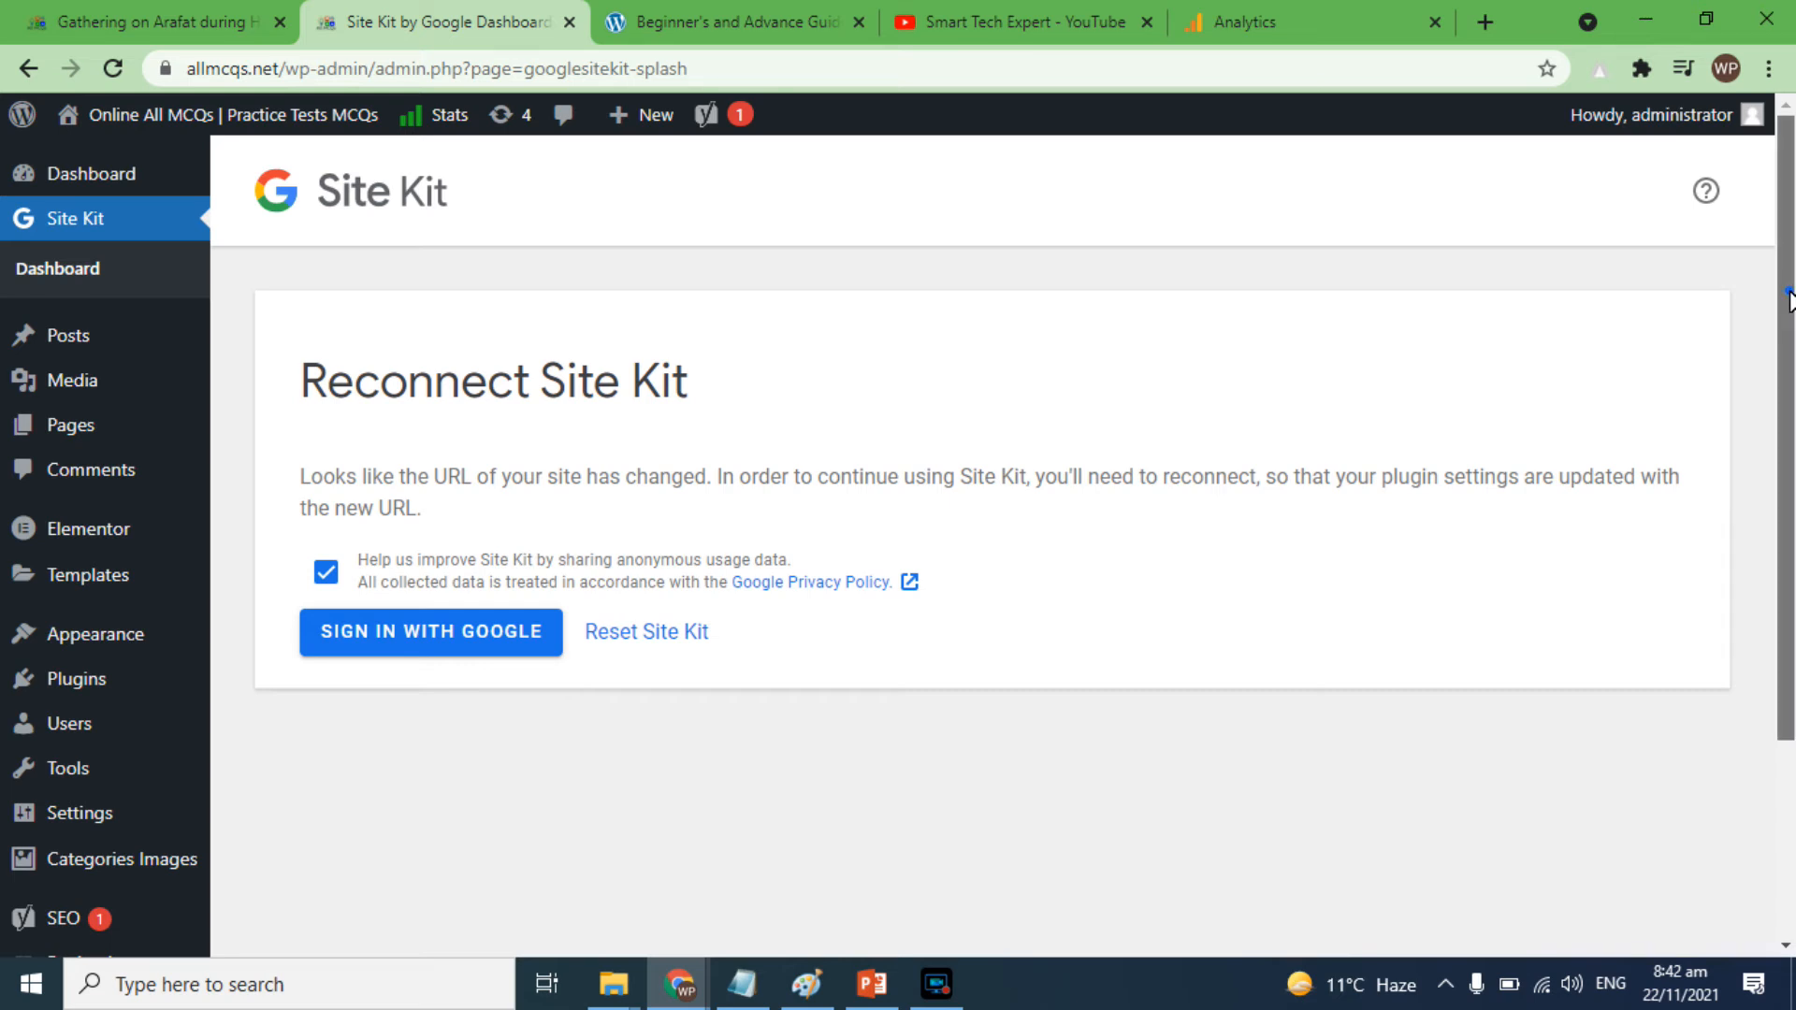
{"action": "scroll", "coordinate": [1789, 301], "scroll_direction": "down", "scroll_amount": 1}
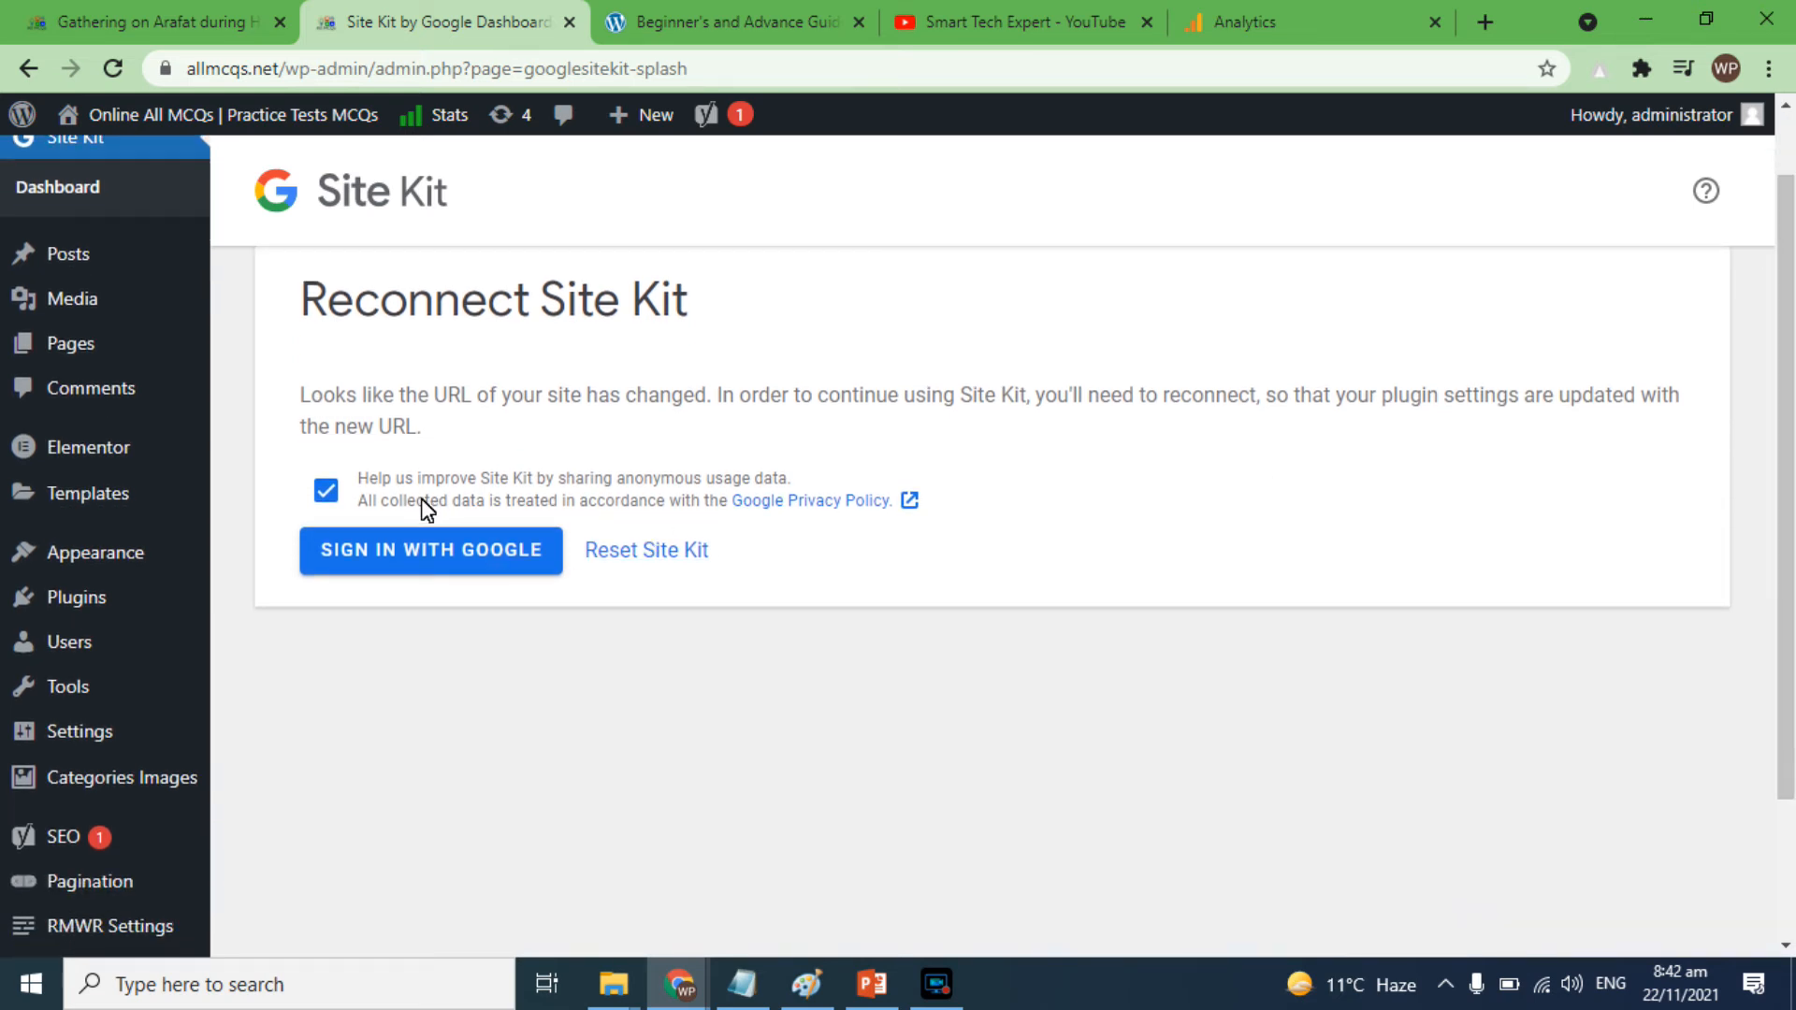
{"action": "left_click", "coordinate": [441, 545]}
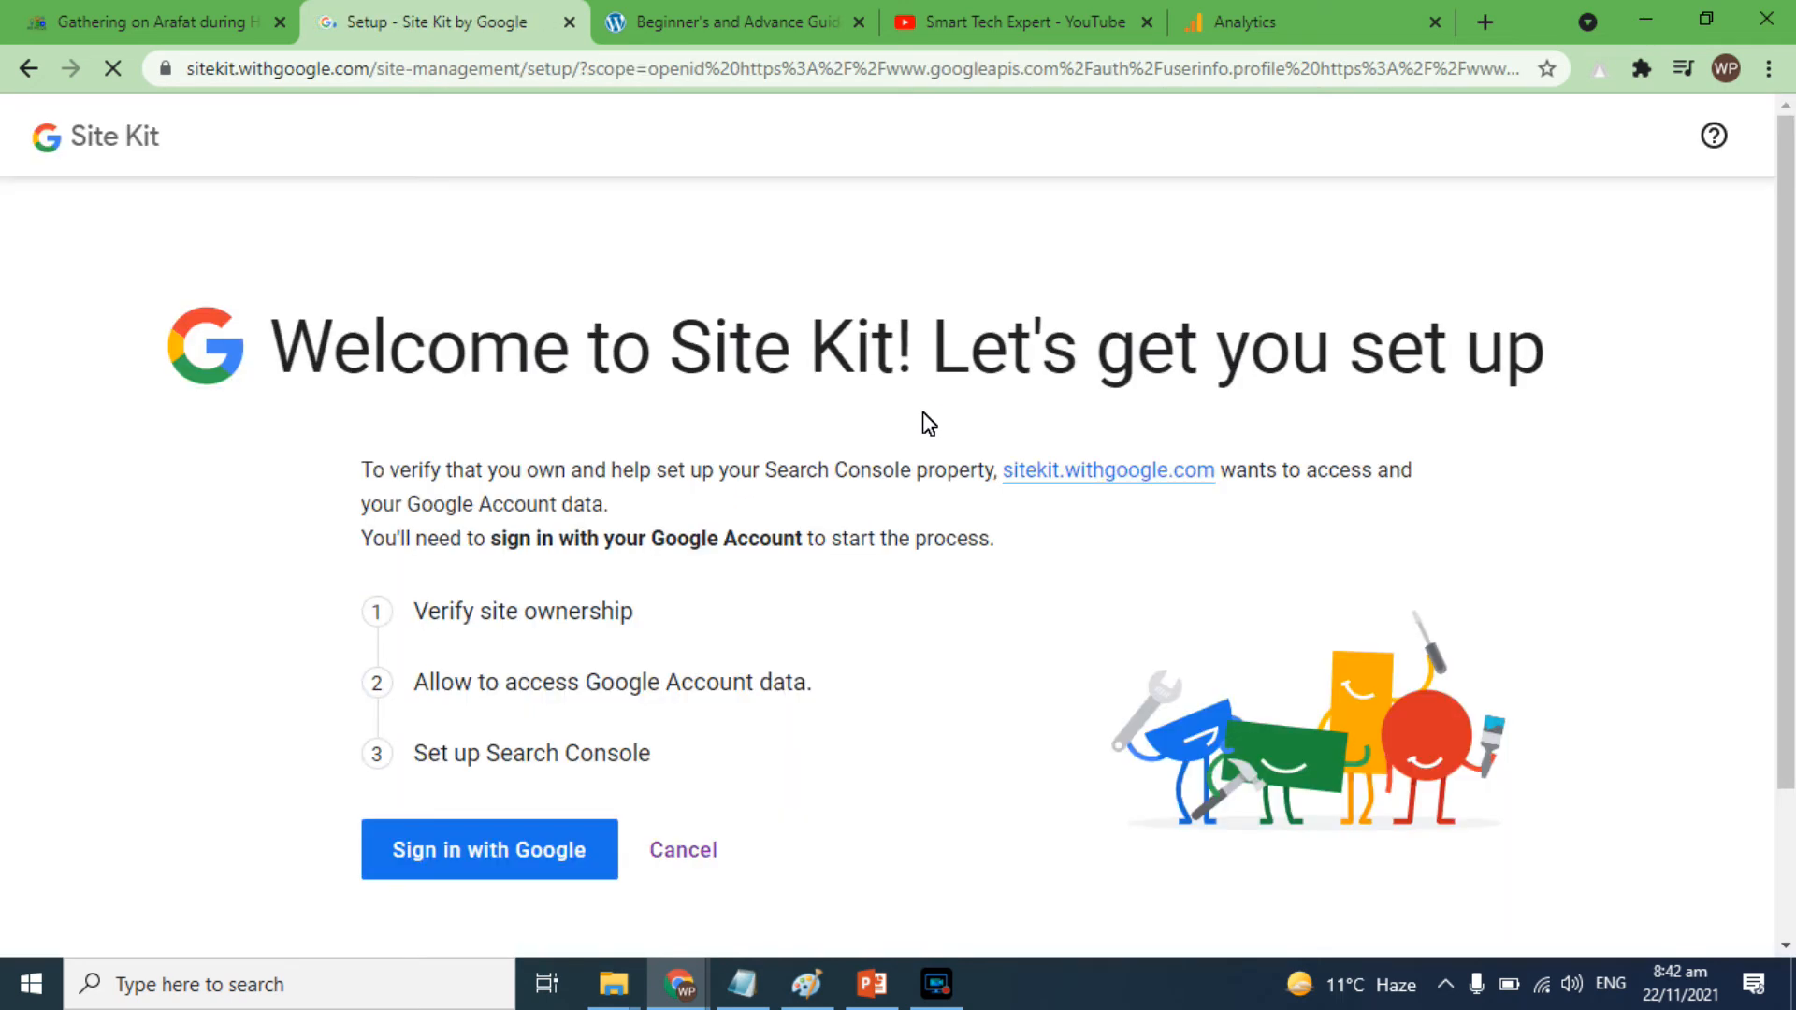
{"action": "left_click", "coordinate": [463, 856]}
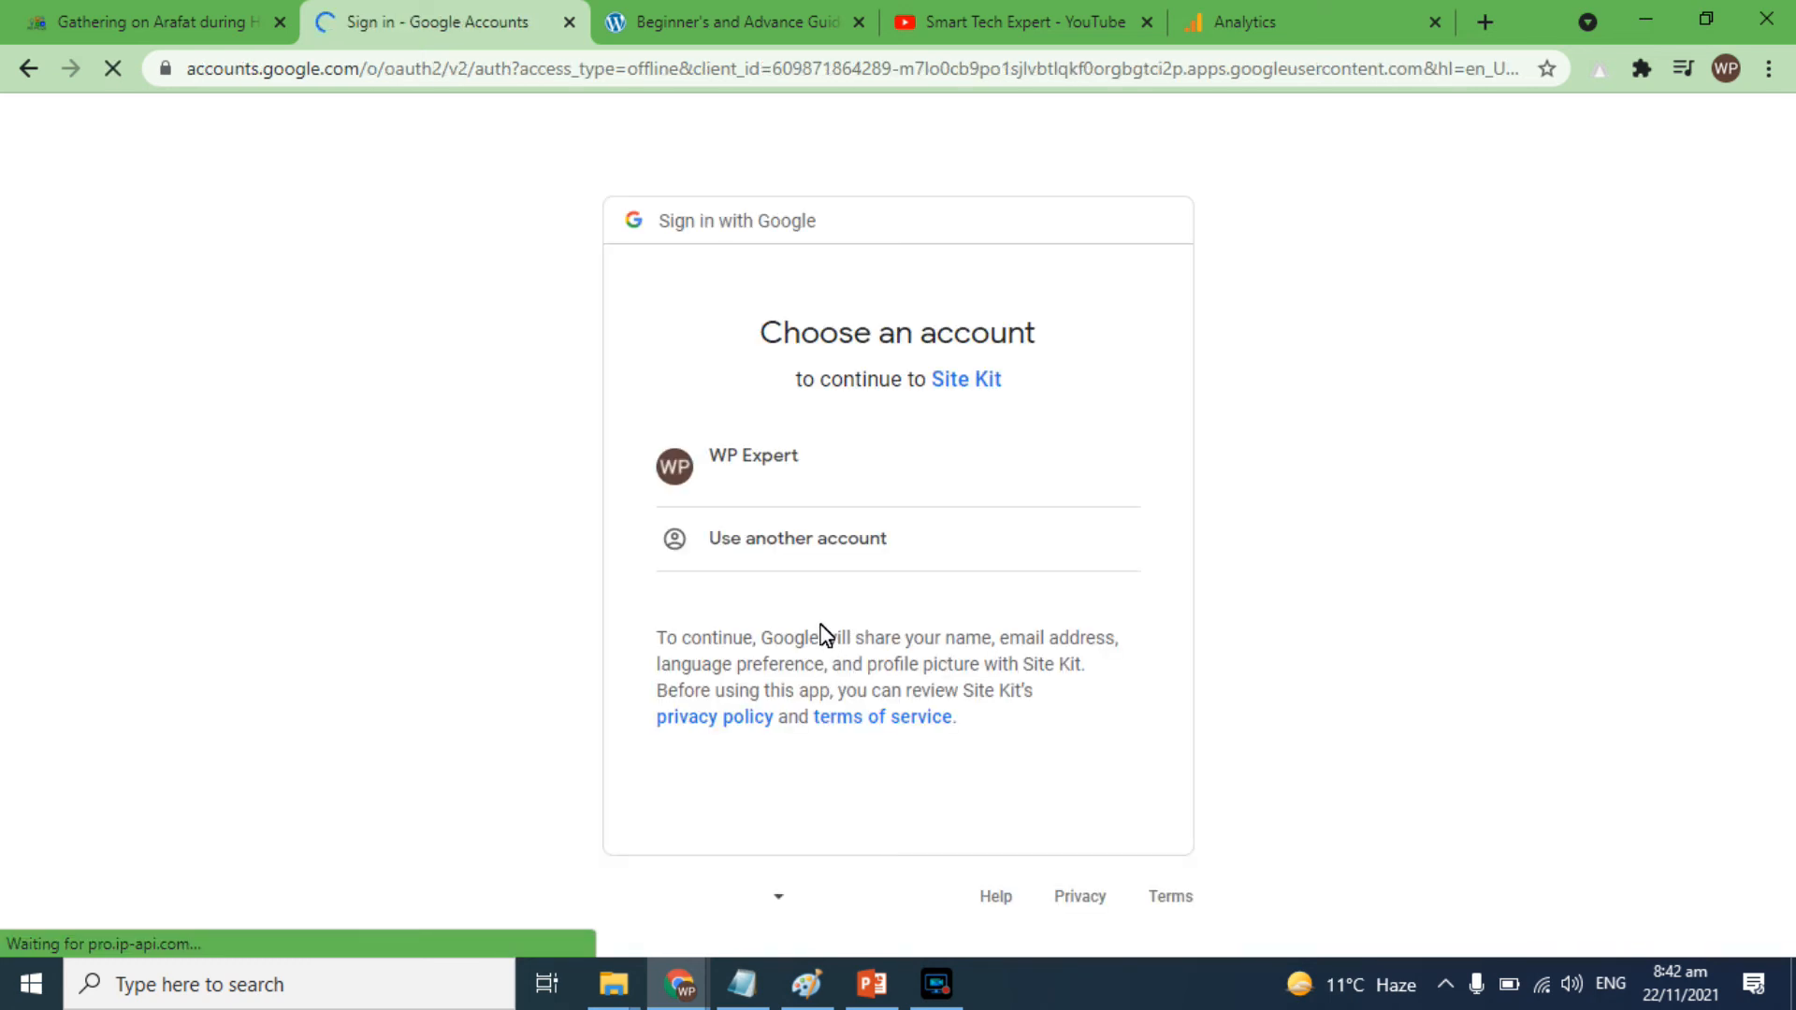
{"action": "left_click", "coordinate": [769, 470]}
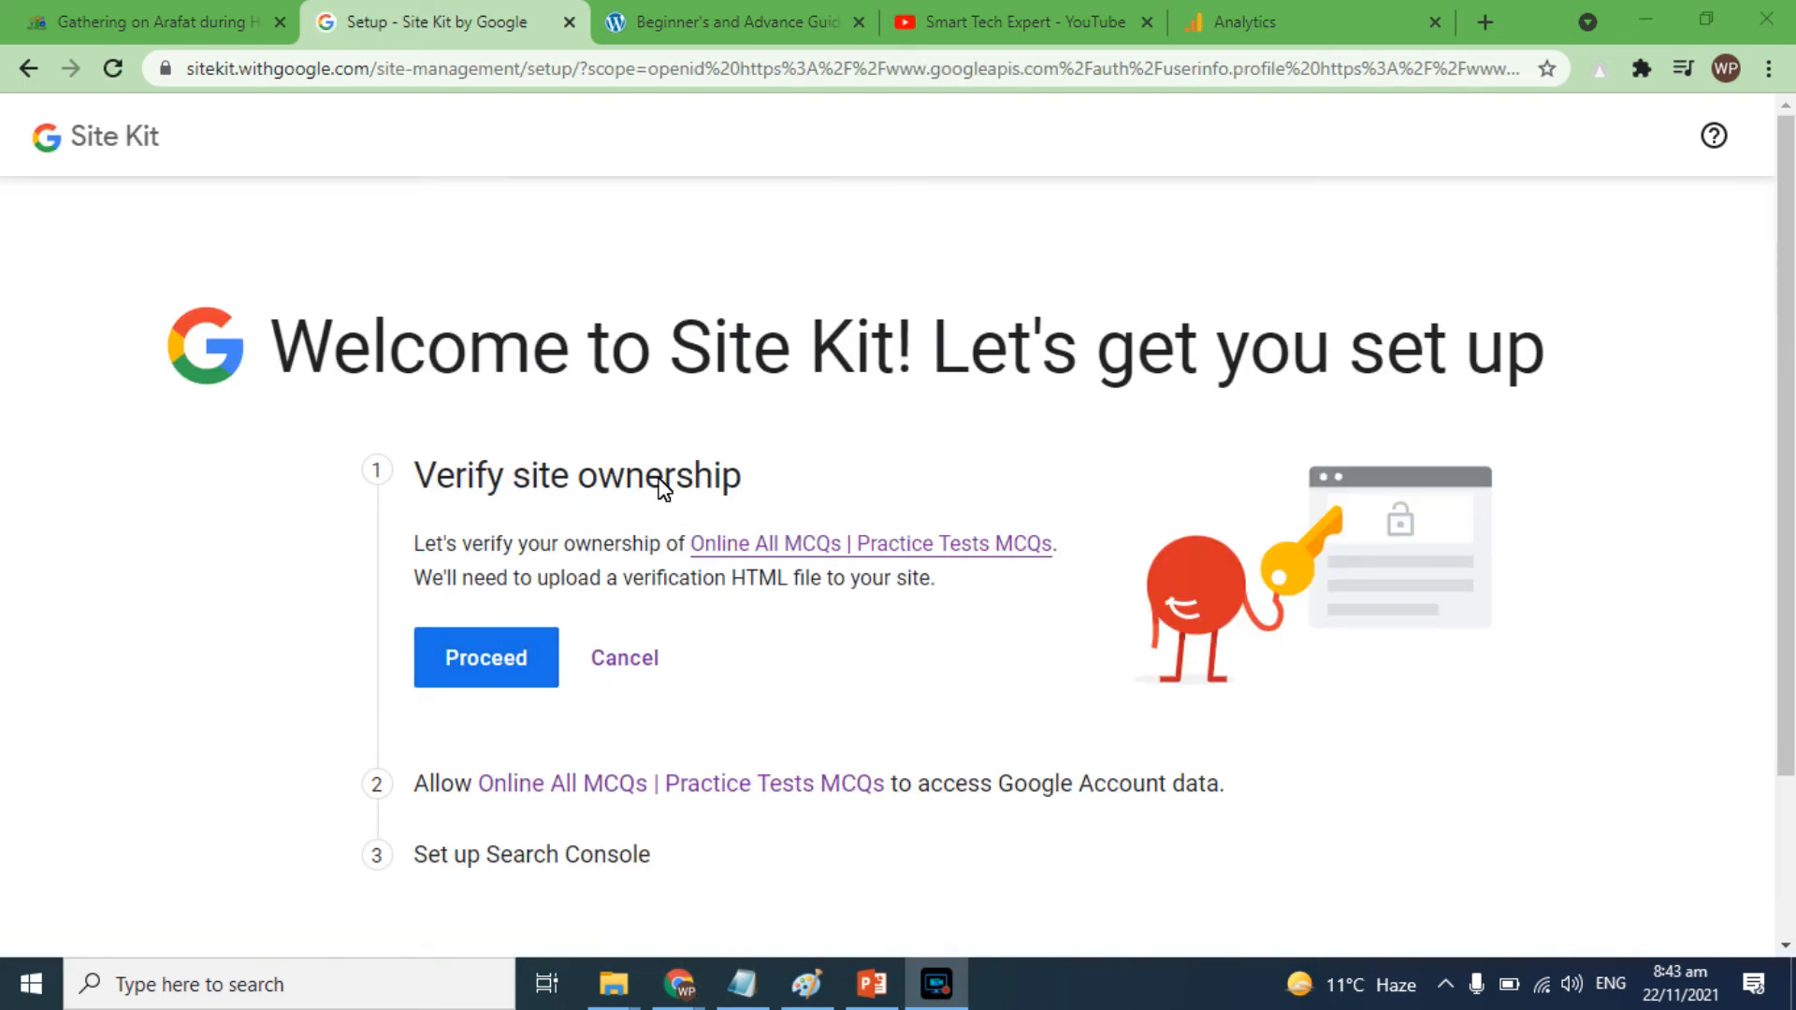
Verify ownership of the Online All MCQs site and allow it to access the Google Account data
{"action": "left_click", "coordinate": [487, 661]}
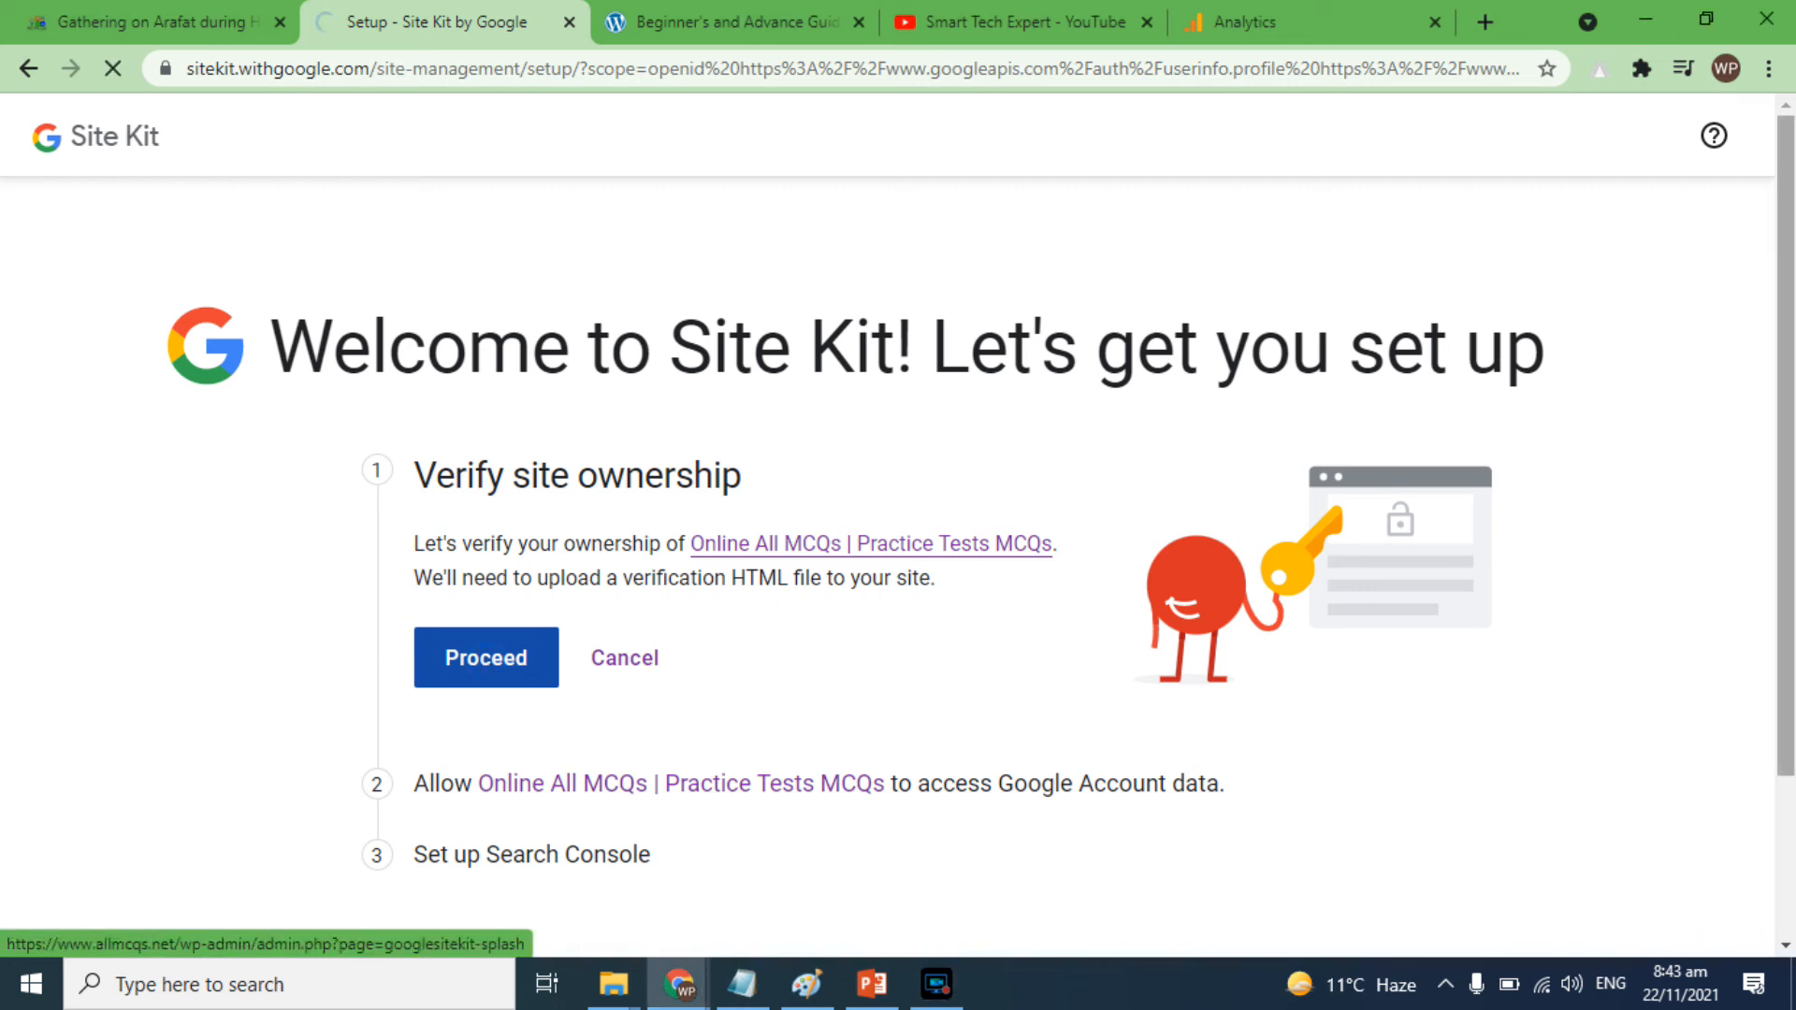
{"action": "scroll", "coordinate": [1792, 512], "scroll_direction": "down", "scroll_amount": 2}
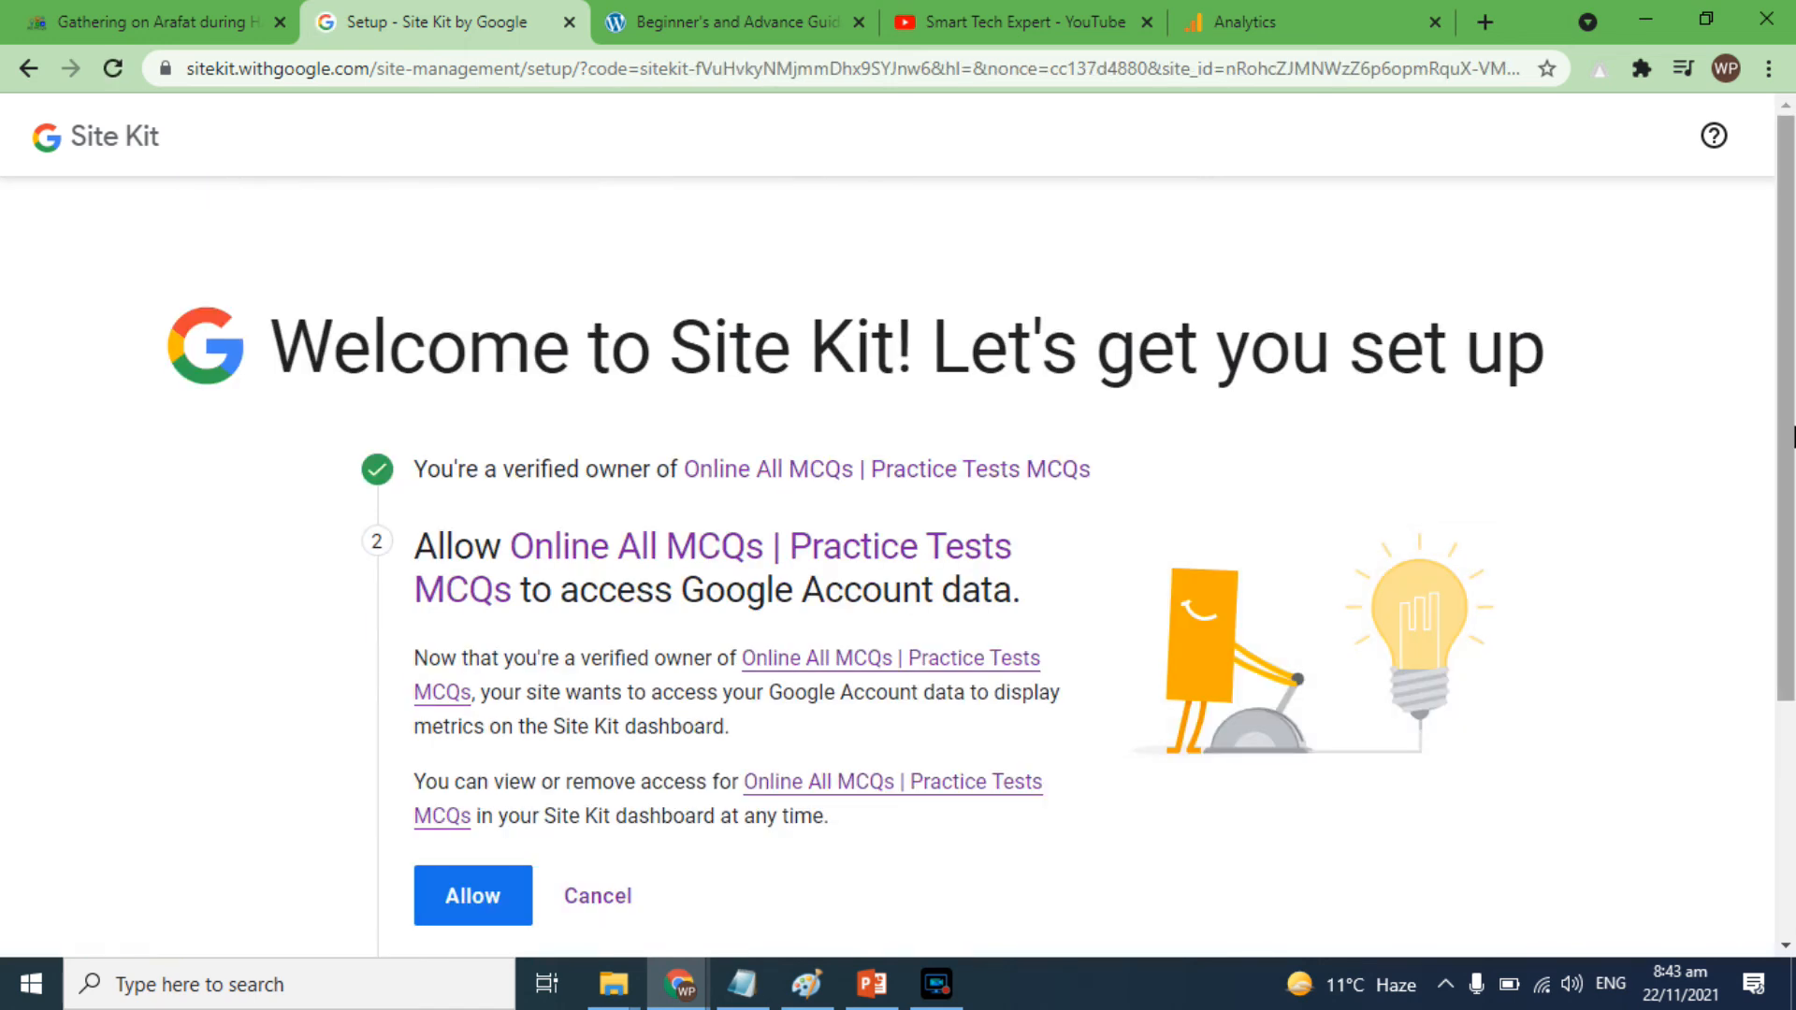
{"action": "scroll", "coordinate": [823, 540], "scroll_direction": "down", "scroll_amount": 2}
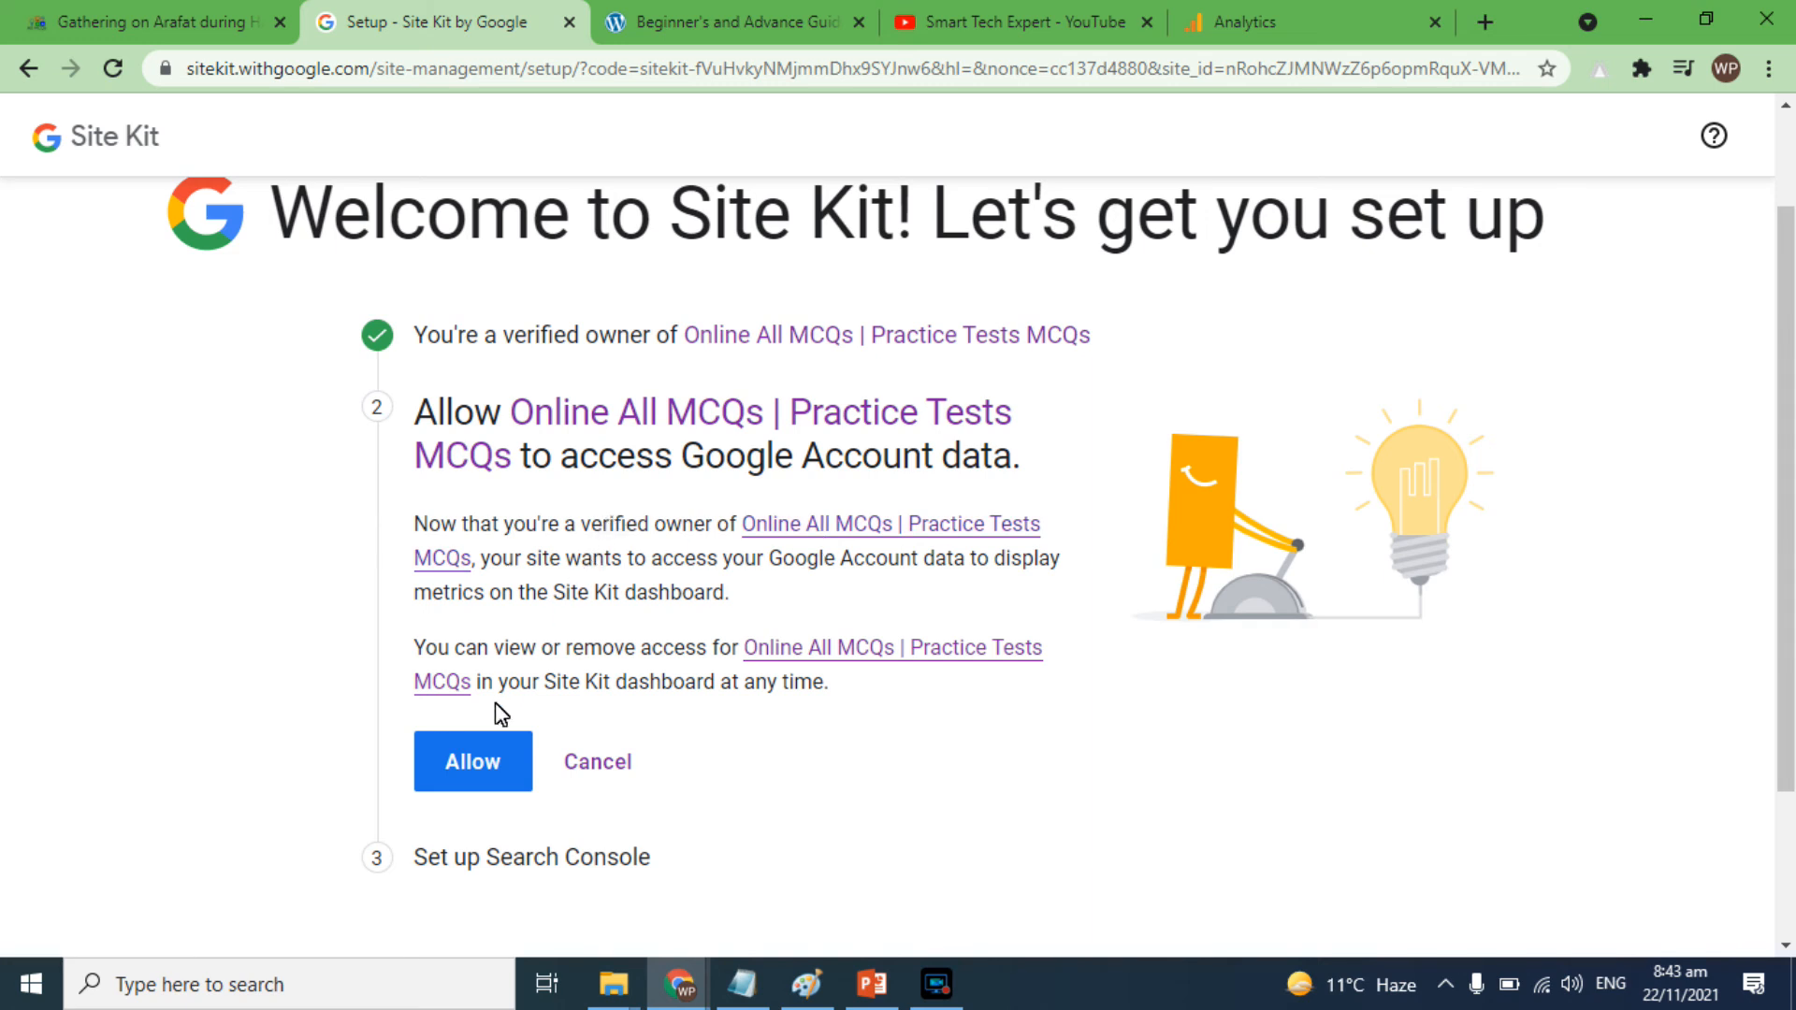
{"action": "left_click", "coordinate": [469, 760]}
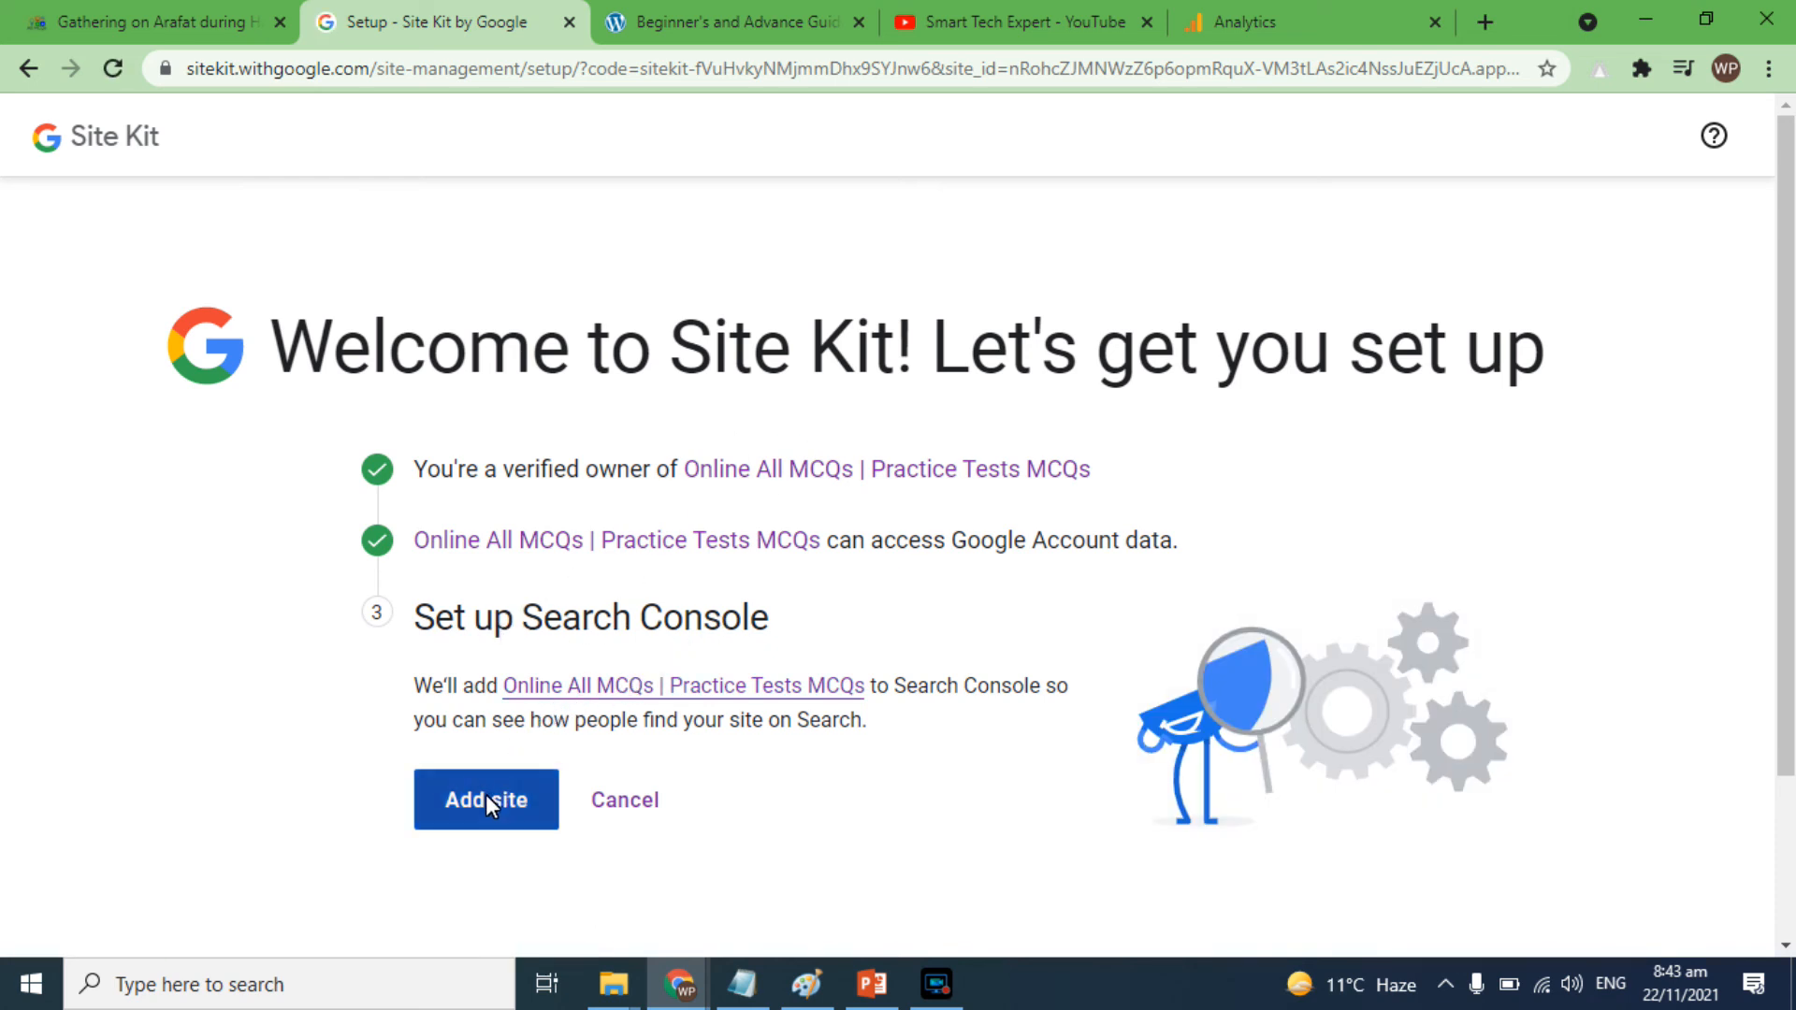
Add the site to Search Console and finish the setup by opening the Site Kit dashboard with its traffic overview
{"action": "left_click_drag", "start_coordinate": [1792, 468], "coordinate": [1768, 627]}
{"action": "left_click", "coordinate": [475, 610]}
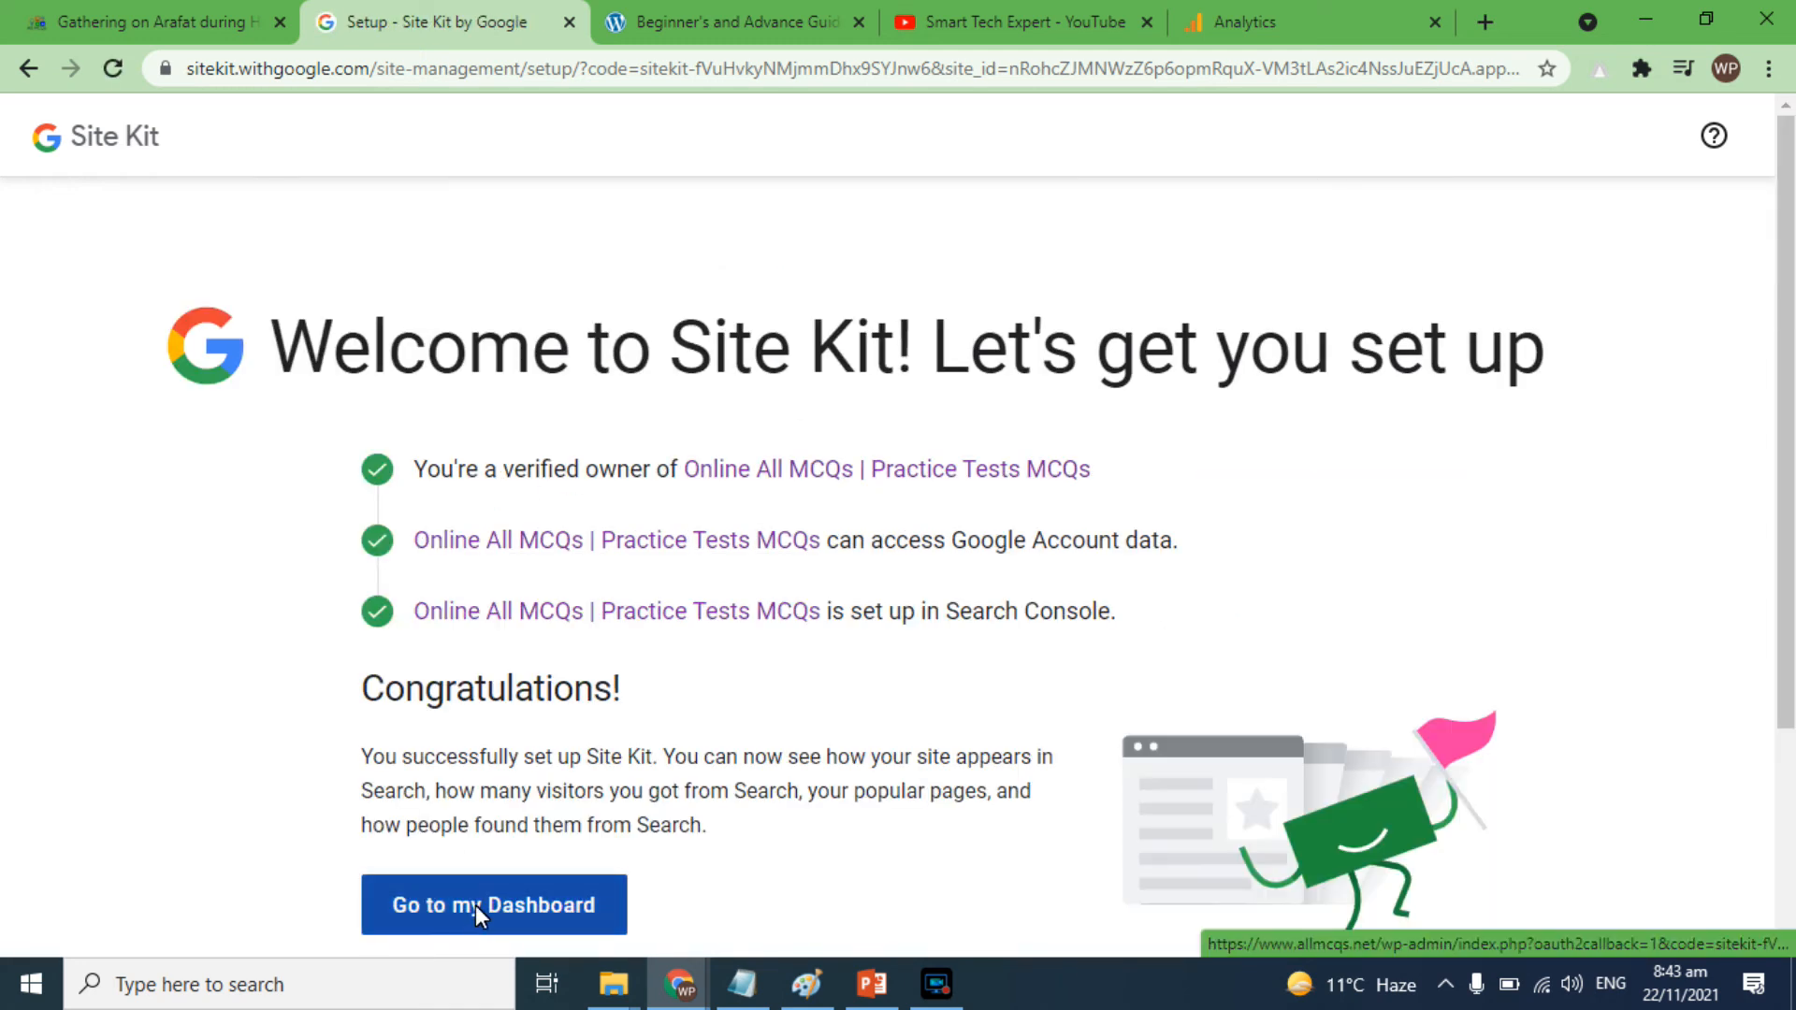
{"action": "left_click", "coordinate": [475, 906]}
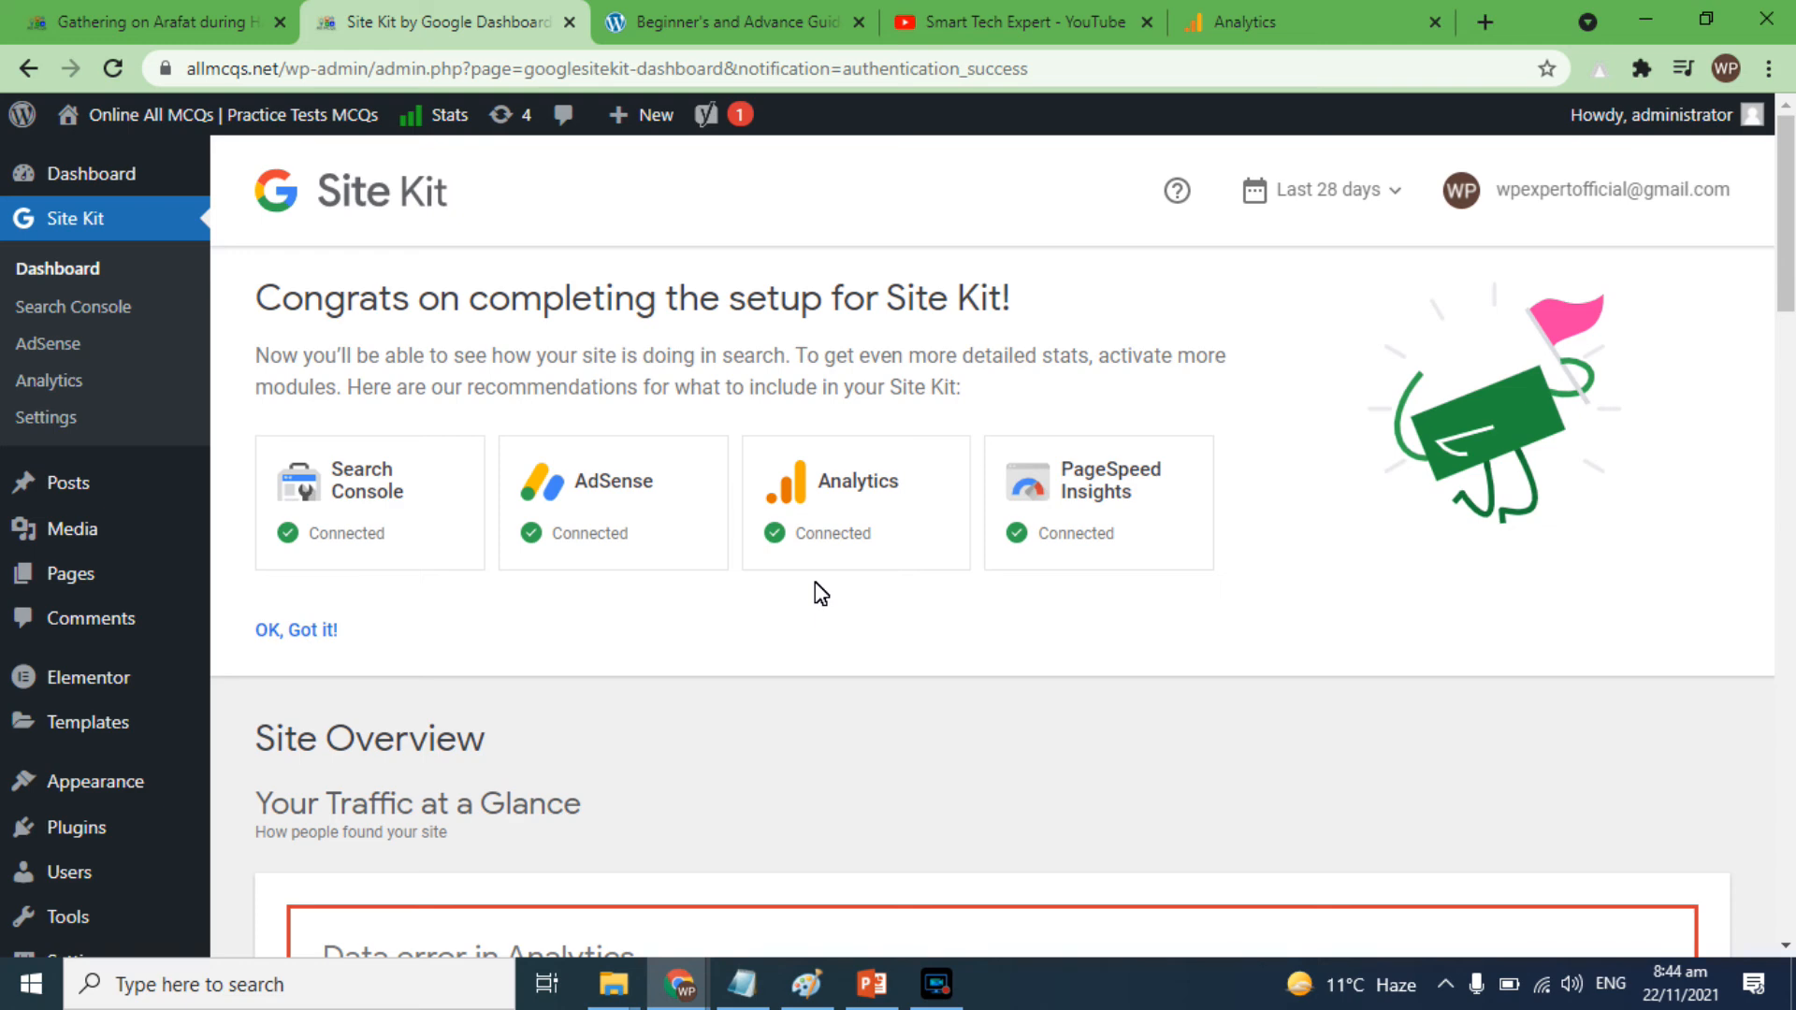
{"action": "left_click_drag", "start_coordinate": [1787, 290], "coordinate": [1787, 360]}
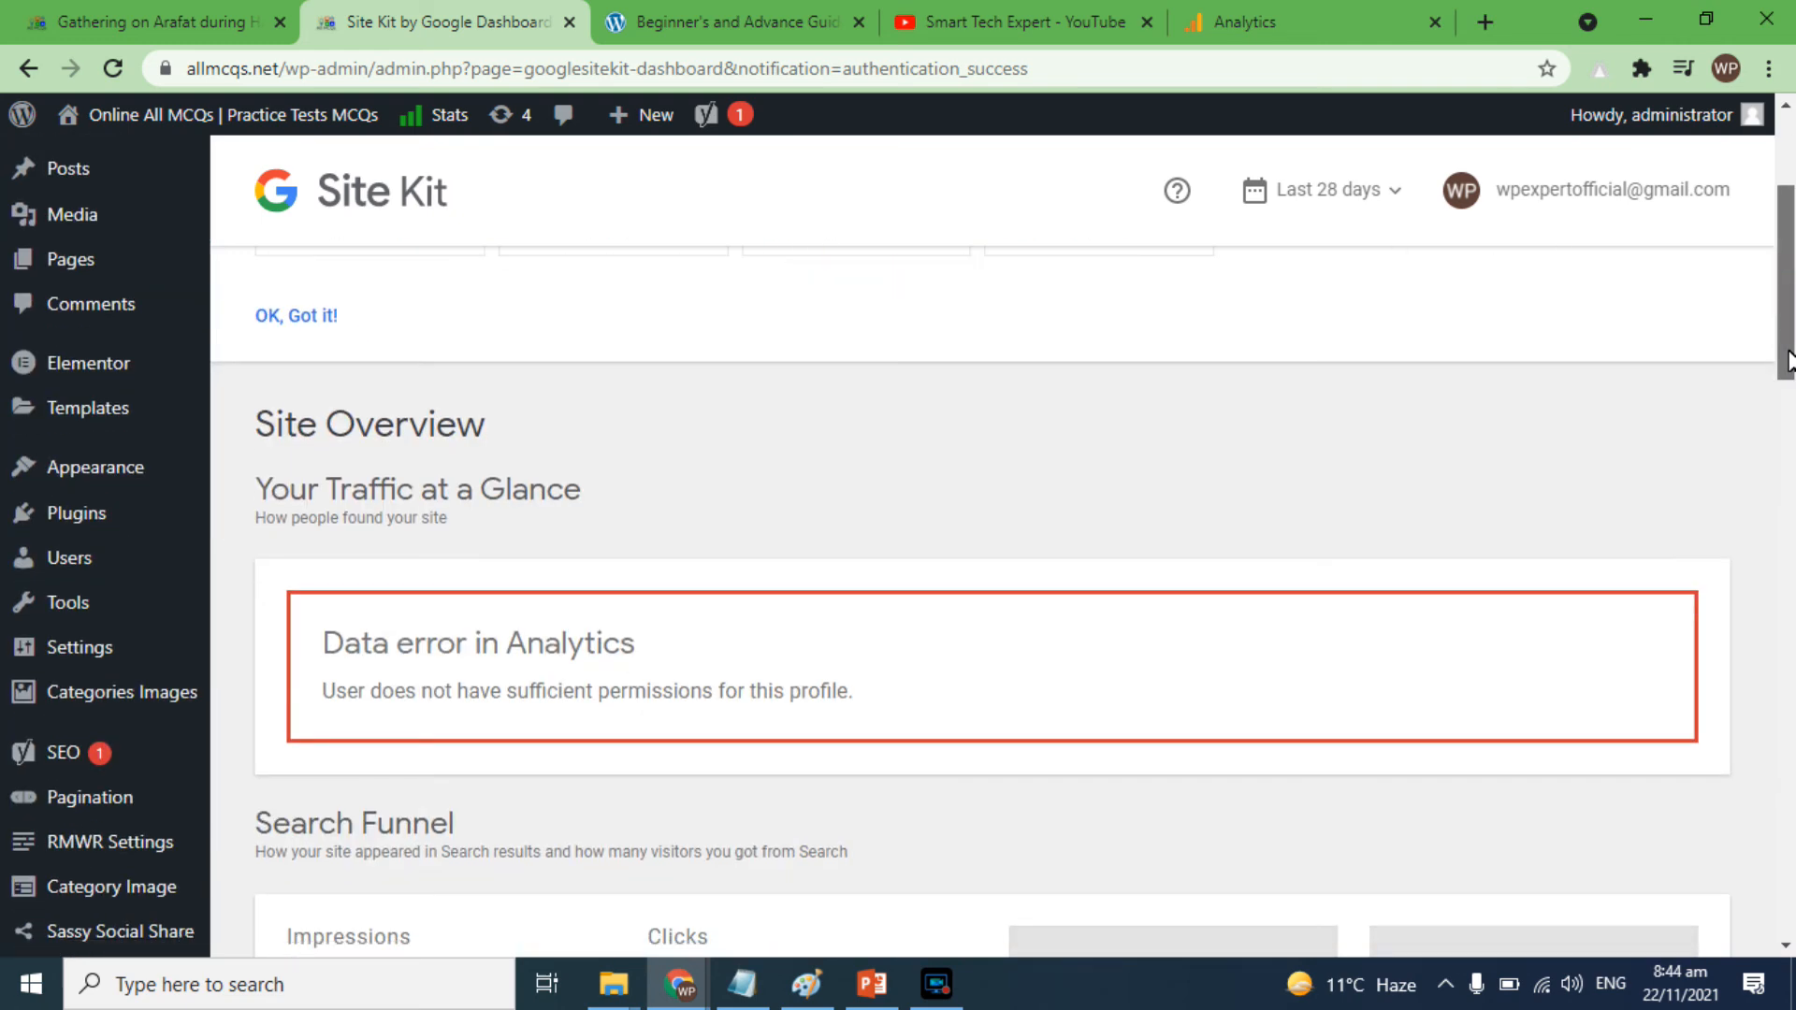
{"action": "left_click_drag", "start_coordinate": [1787, 360], "coordinate": [1737, 335]}
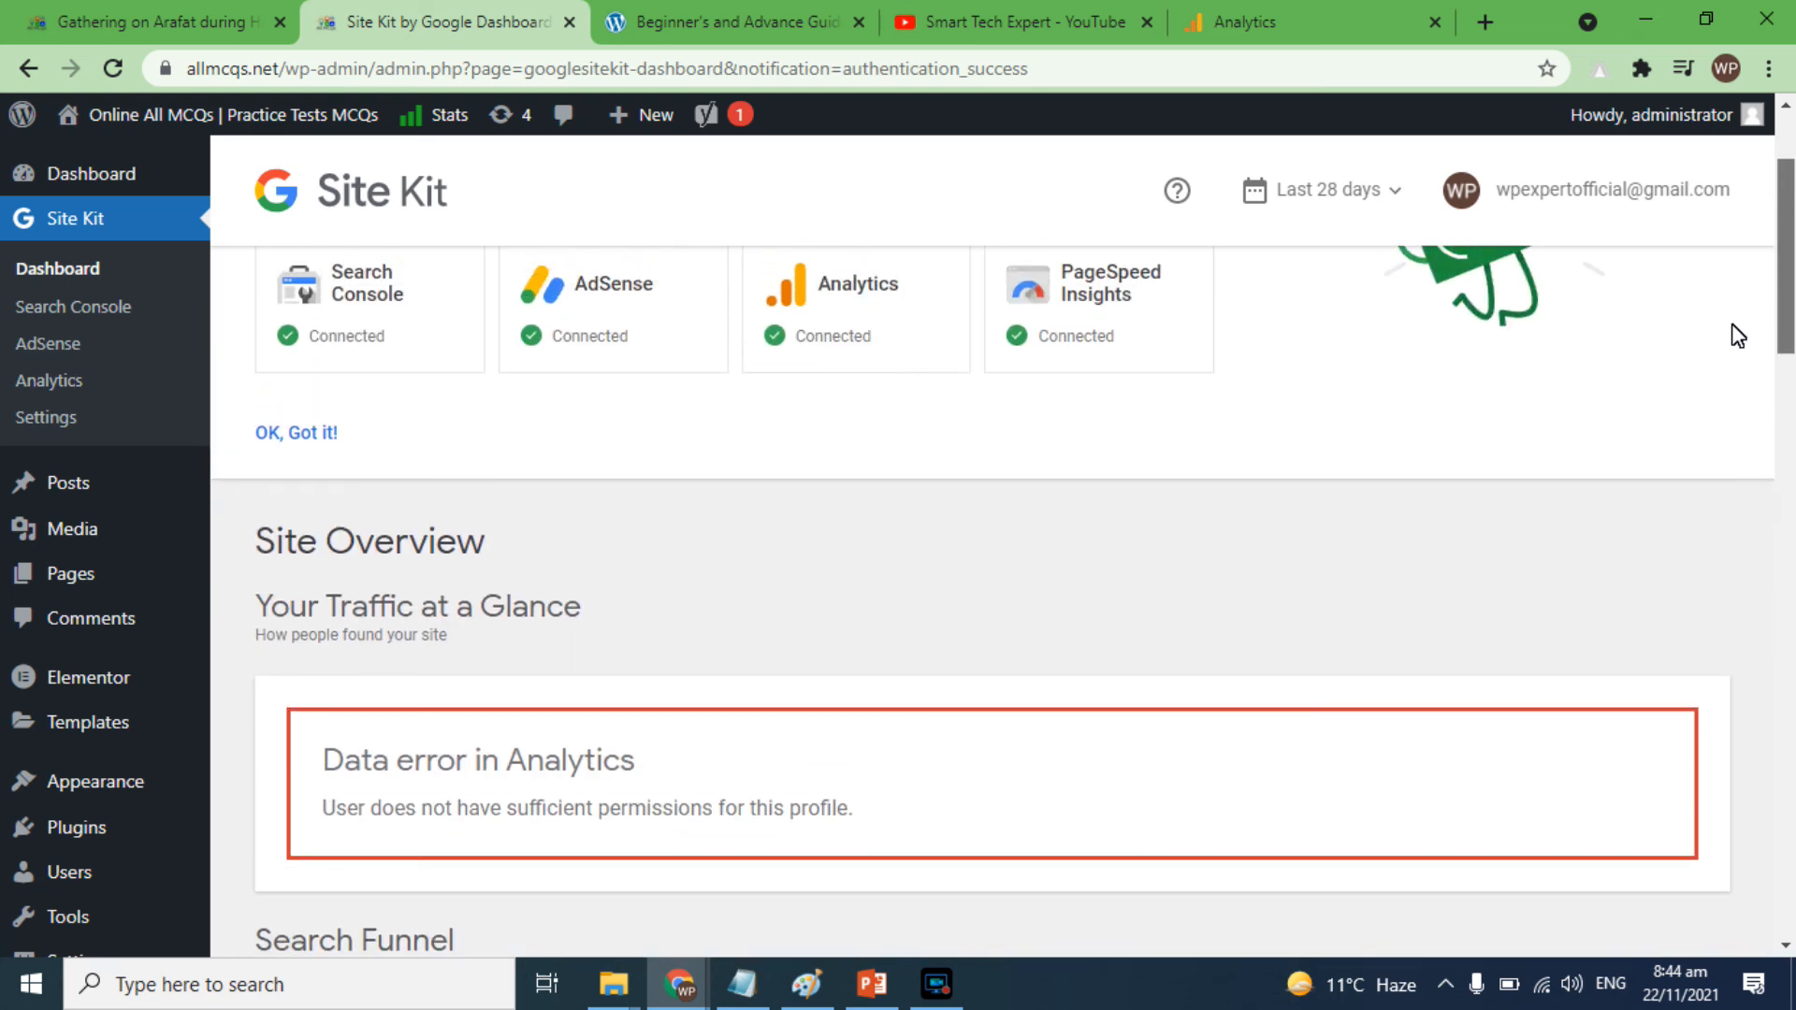
Switch to the All MCQs website, reload the page and open the General Knowledge category under Subjects
{"action": "left_click", "coordinate": [141, 23]}
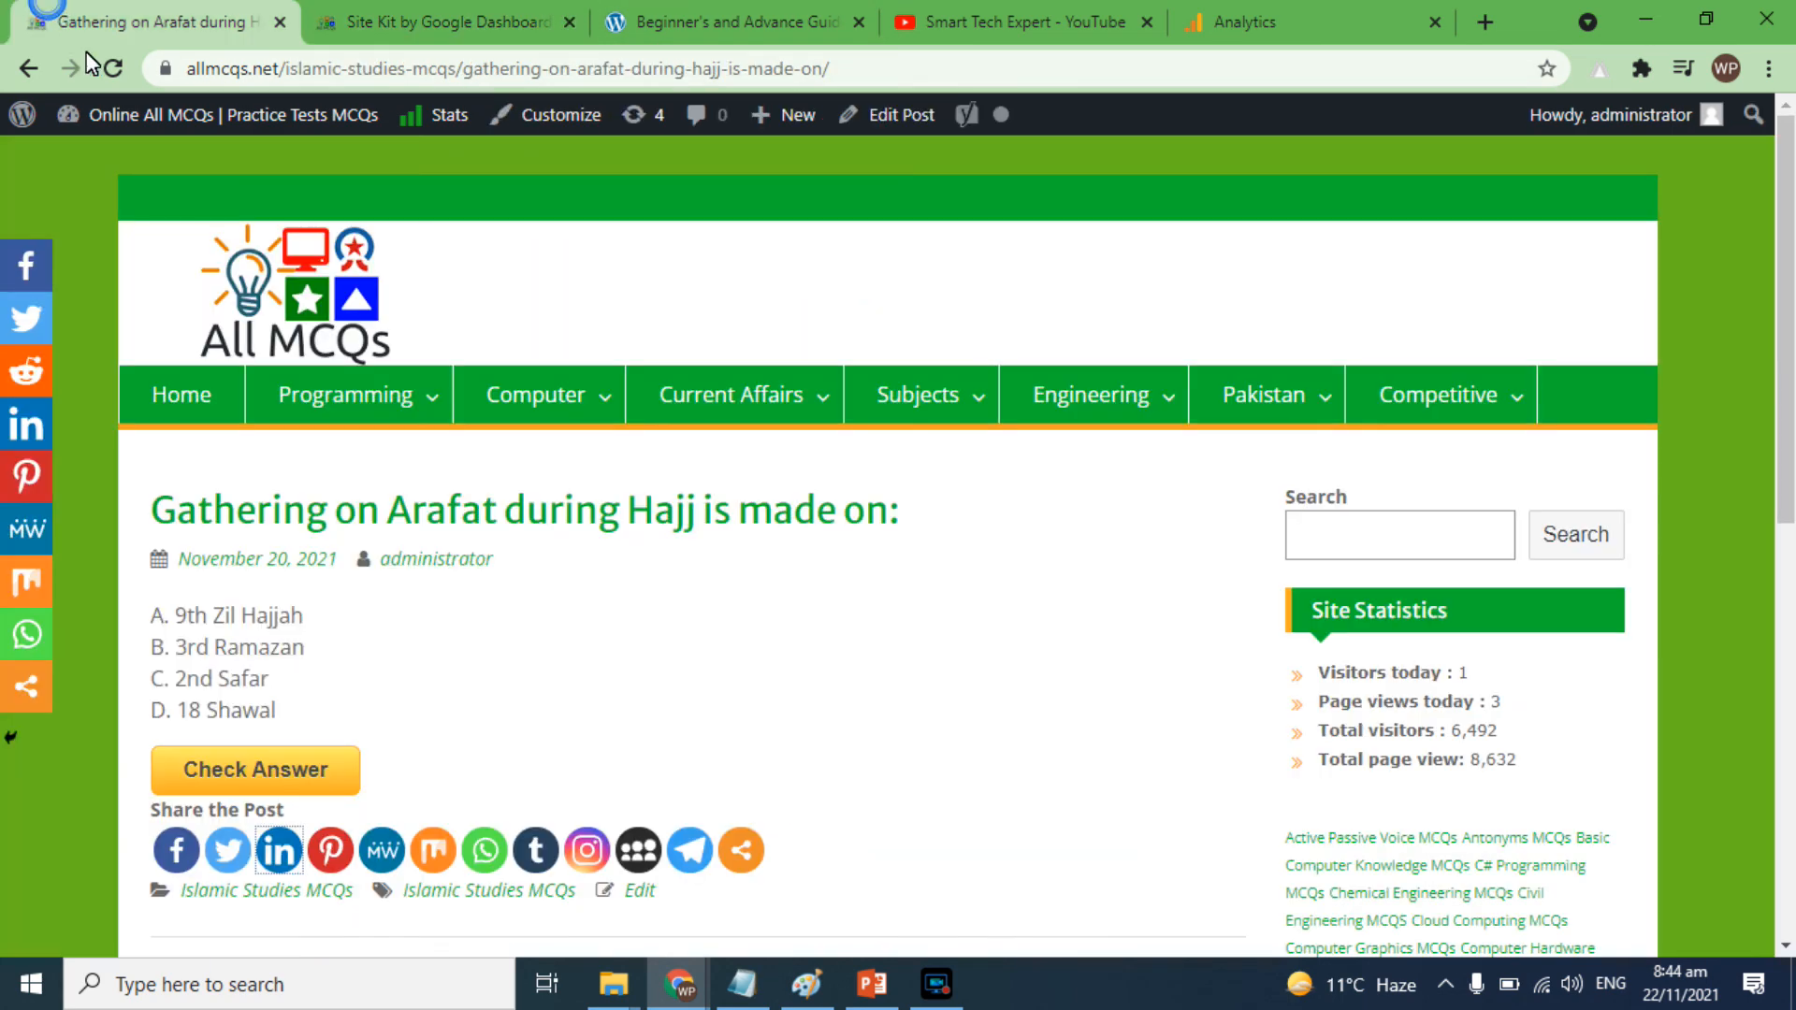
{"action": "left_click", "coordinate": [111, 67]}
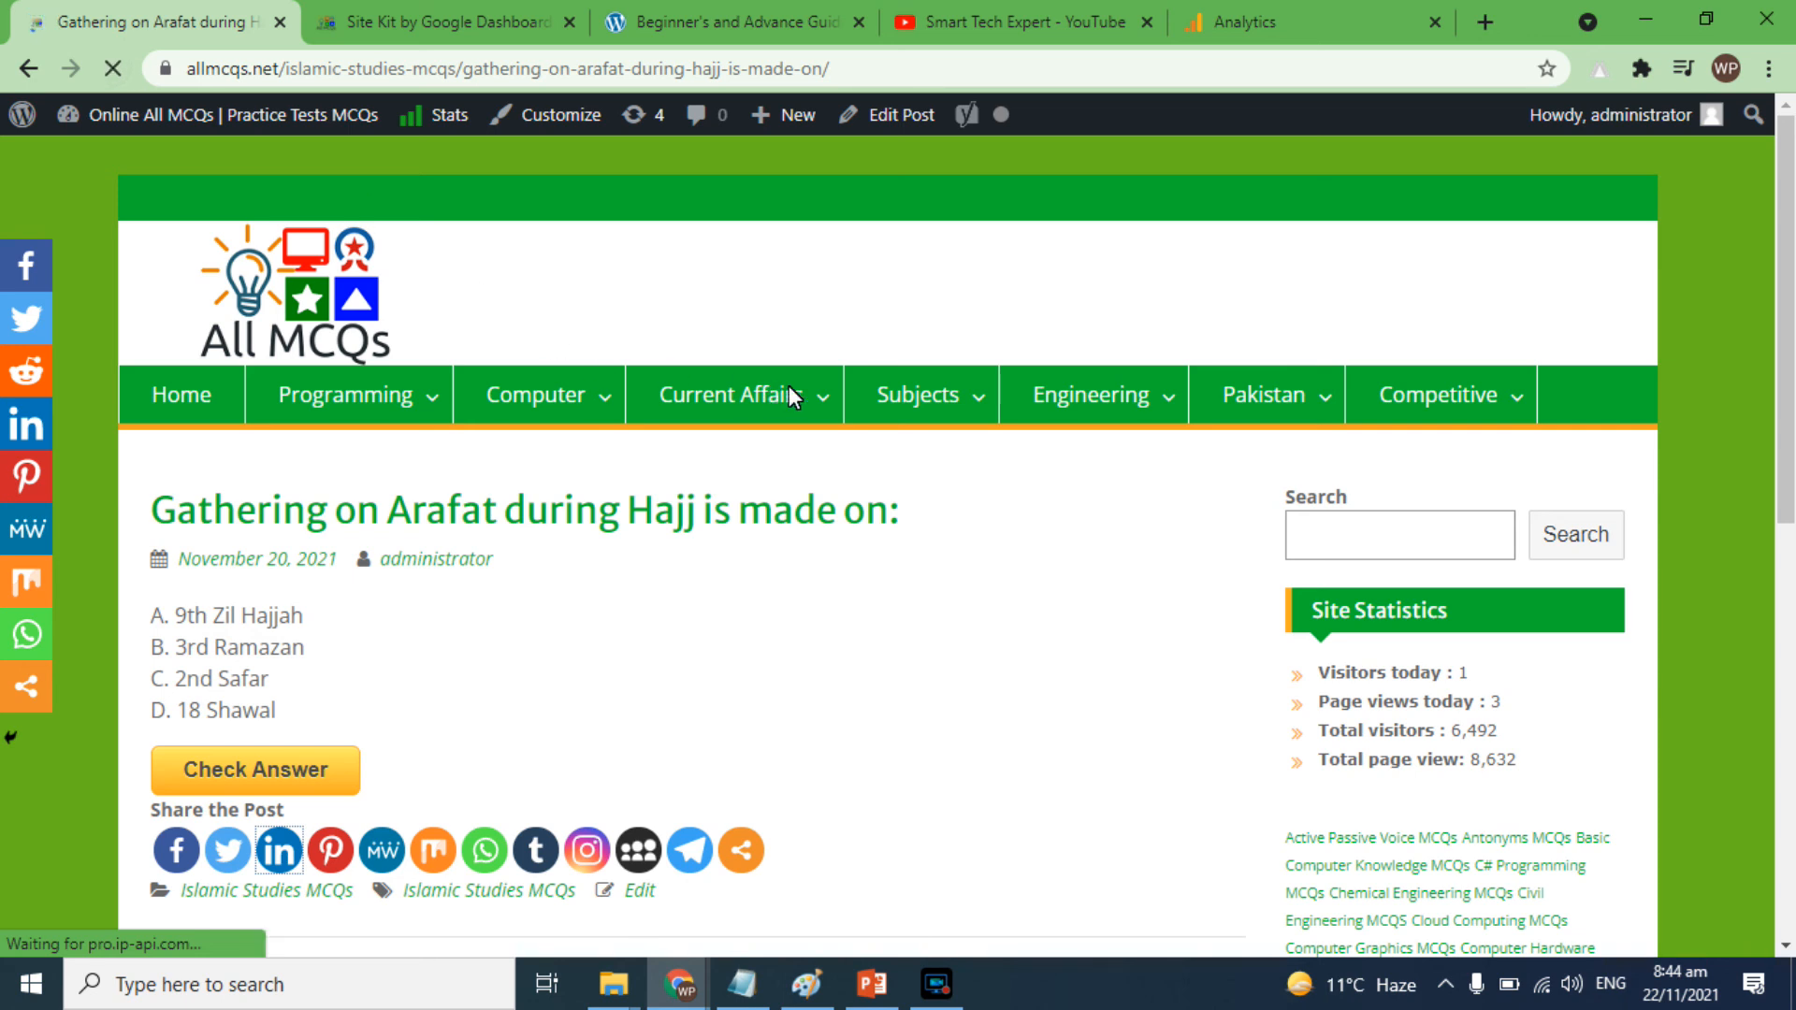
{"action": "mouse_move", "coordinate": [992, 399]}
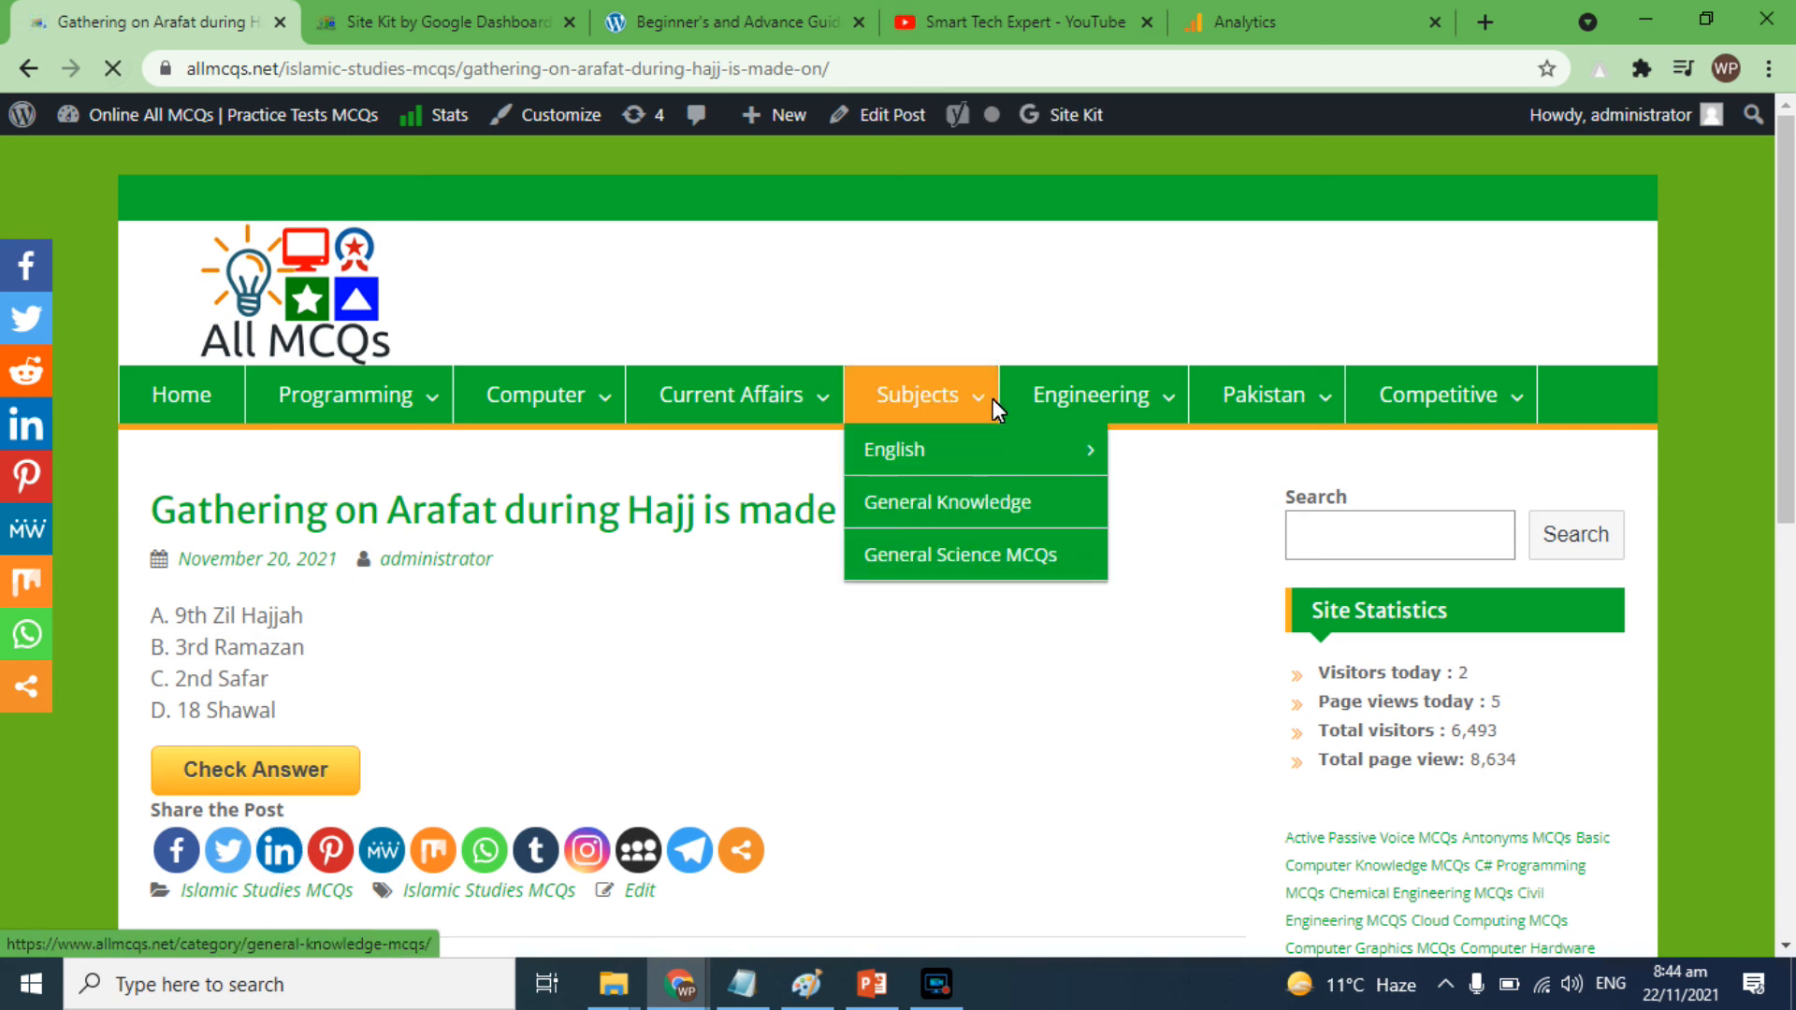
{"action": "left_click", "coordinate": [967, 502]}
Return to Site Kit, open the full statistics from its Analytics page and dismiss the missing permissions dialog
{"action": "left_click", "coordinate": [418, 13]}
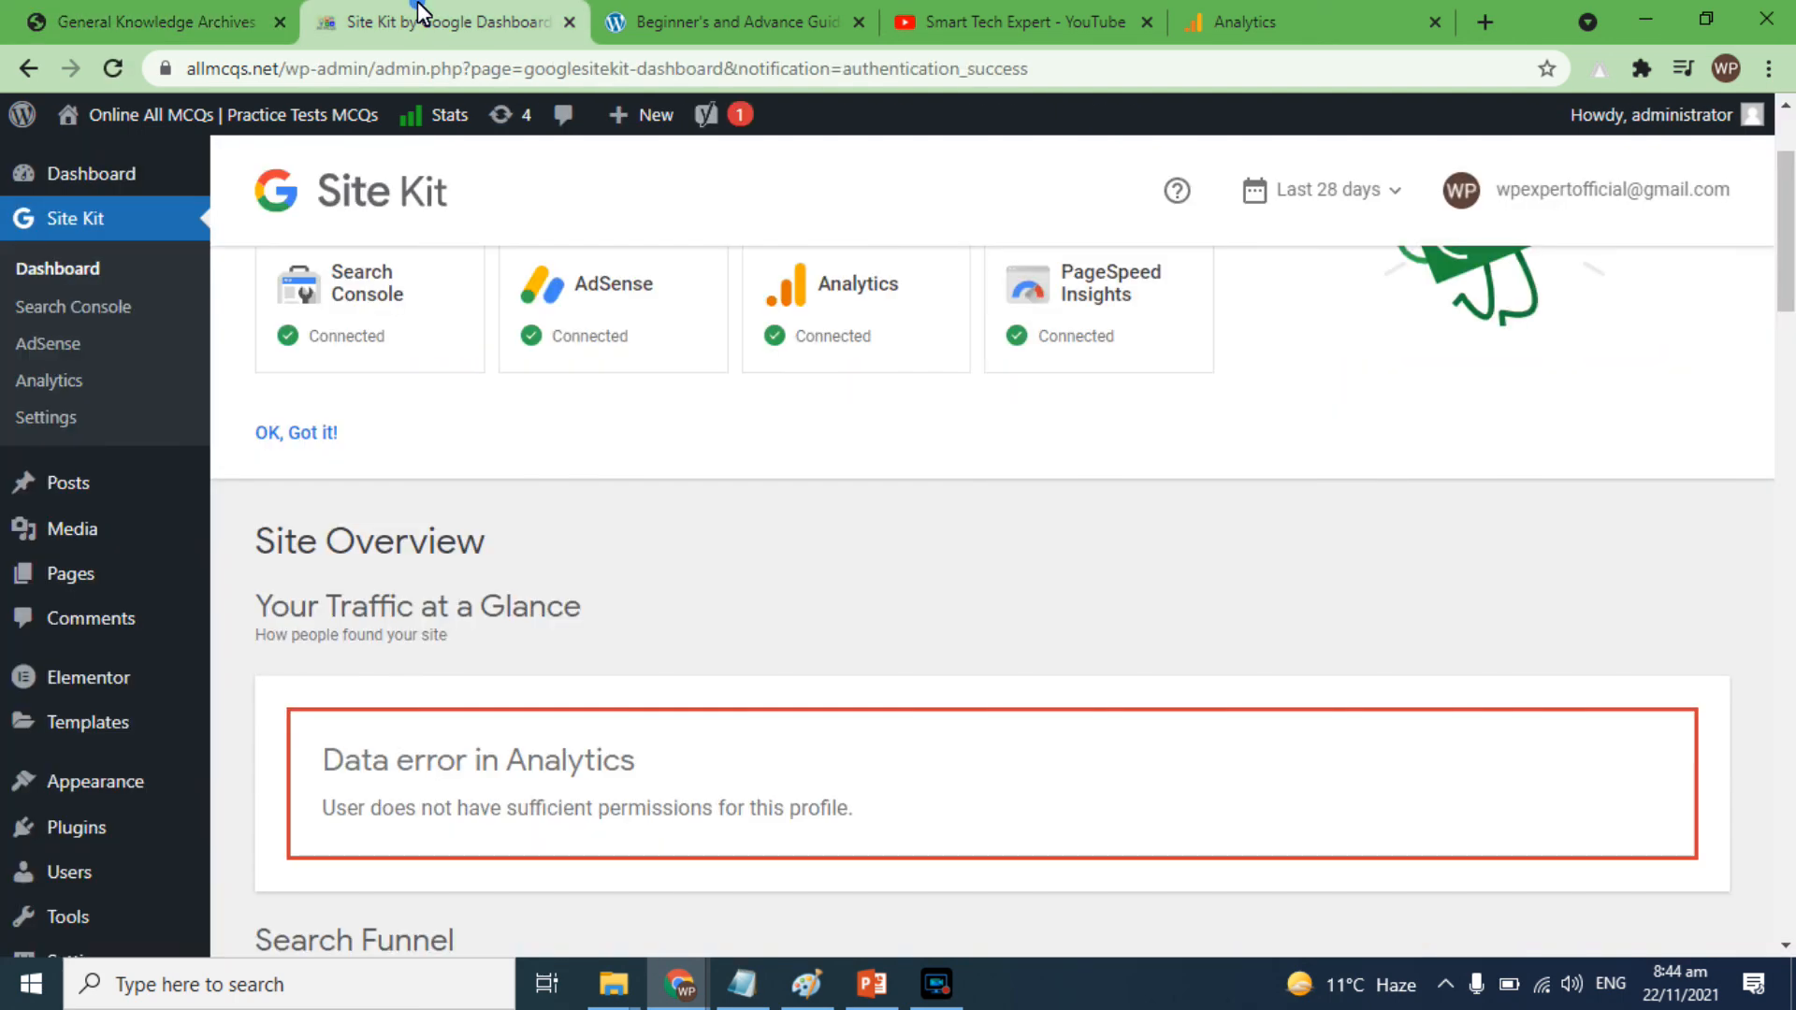
{"action": "left_click", "coordinate": [41, 382]}
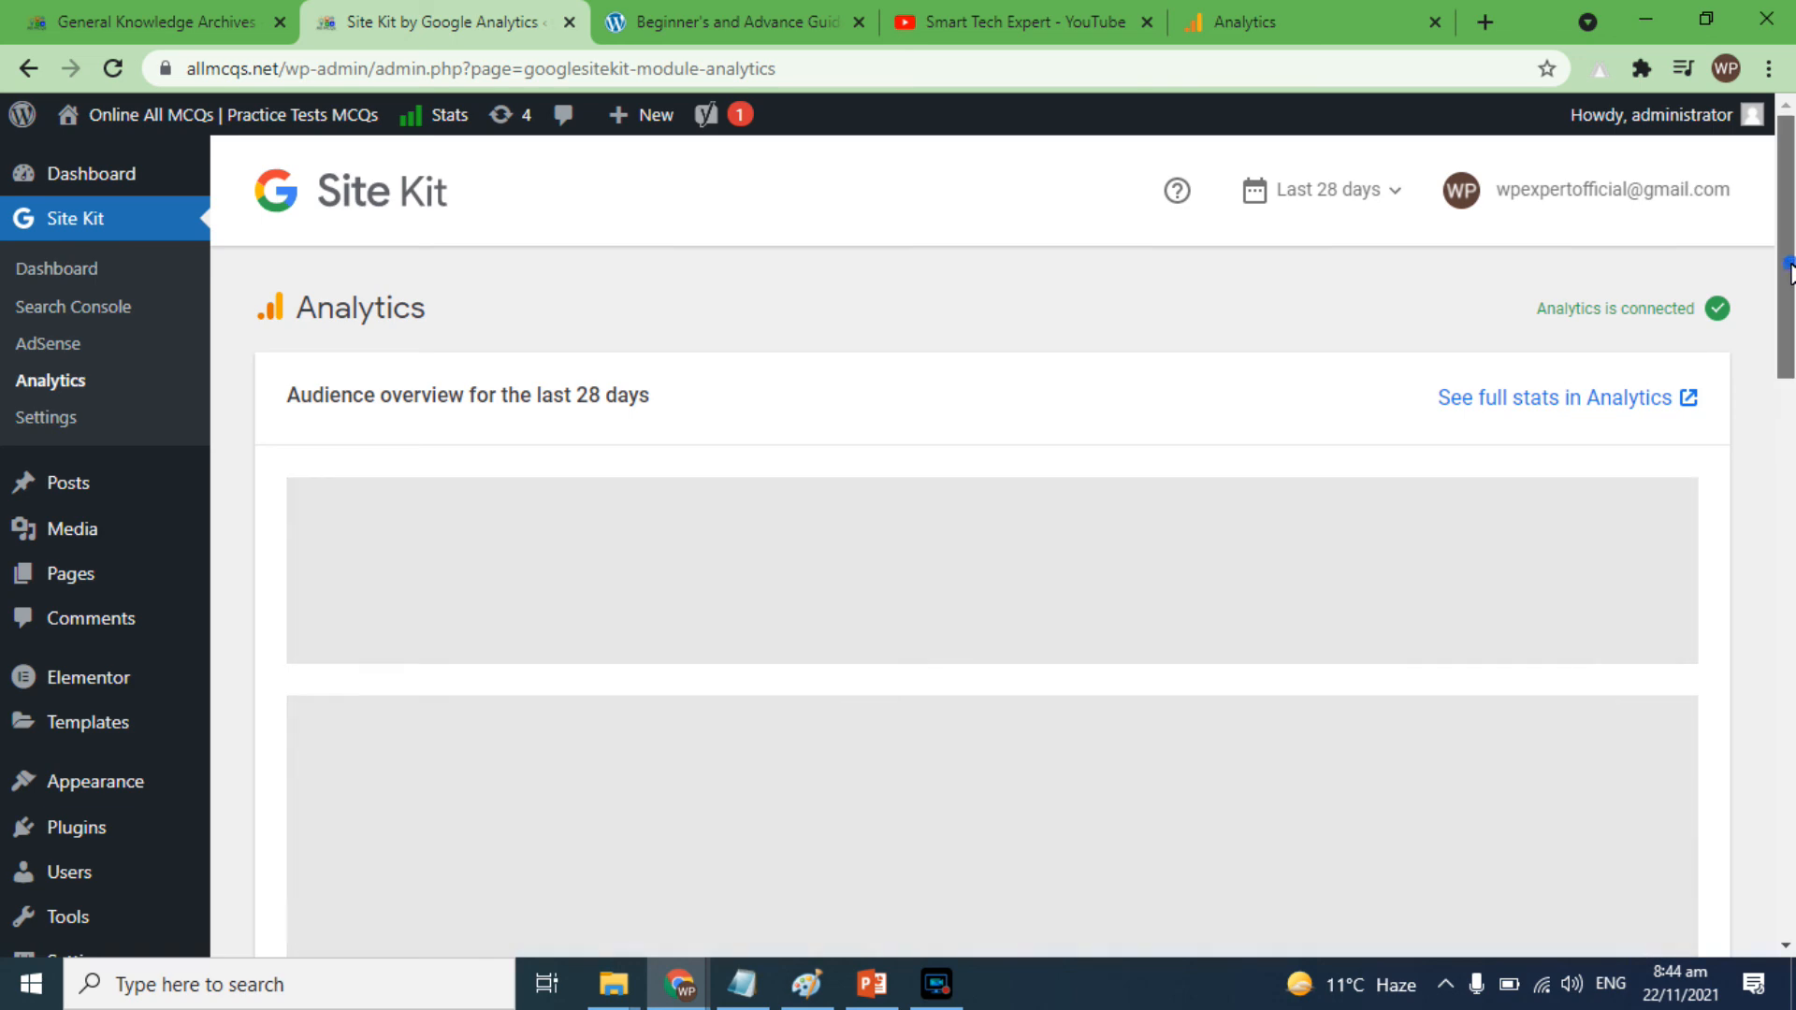
{"action": "left_click_drag", "start_coordinate": [1789, 272], "coordinate": [1787, 211]}
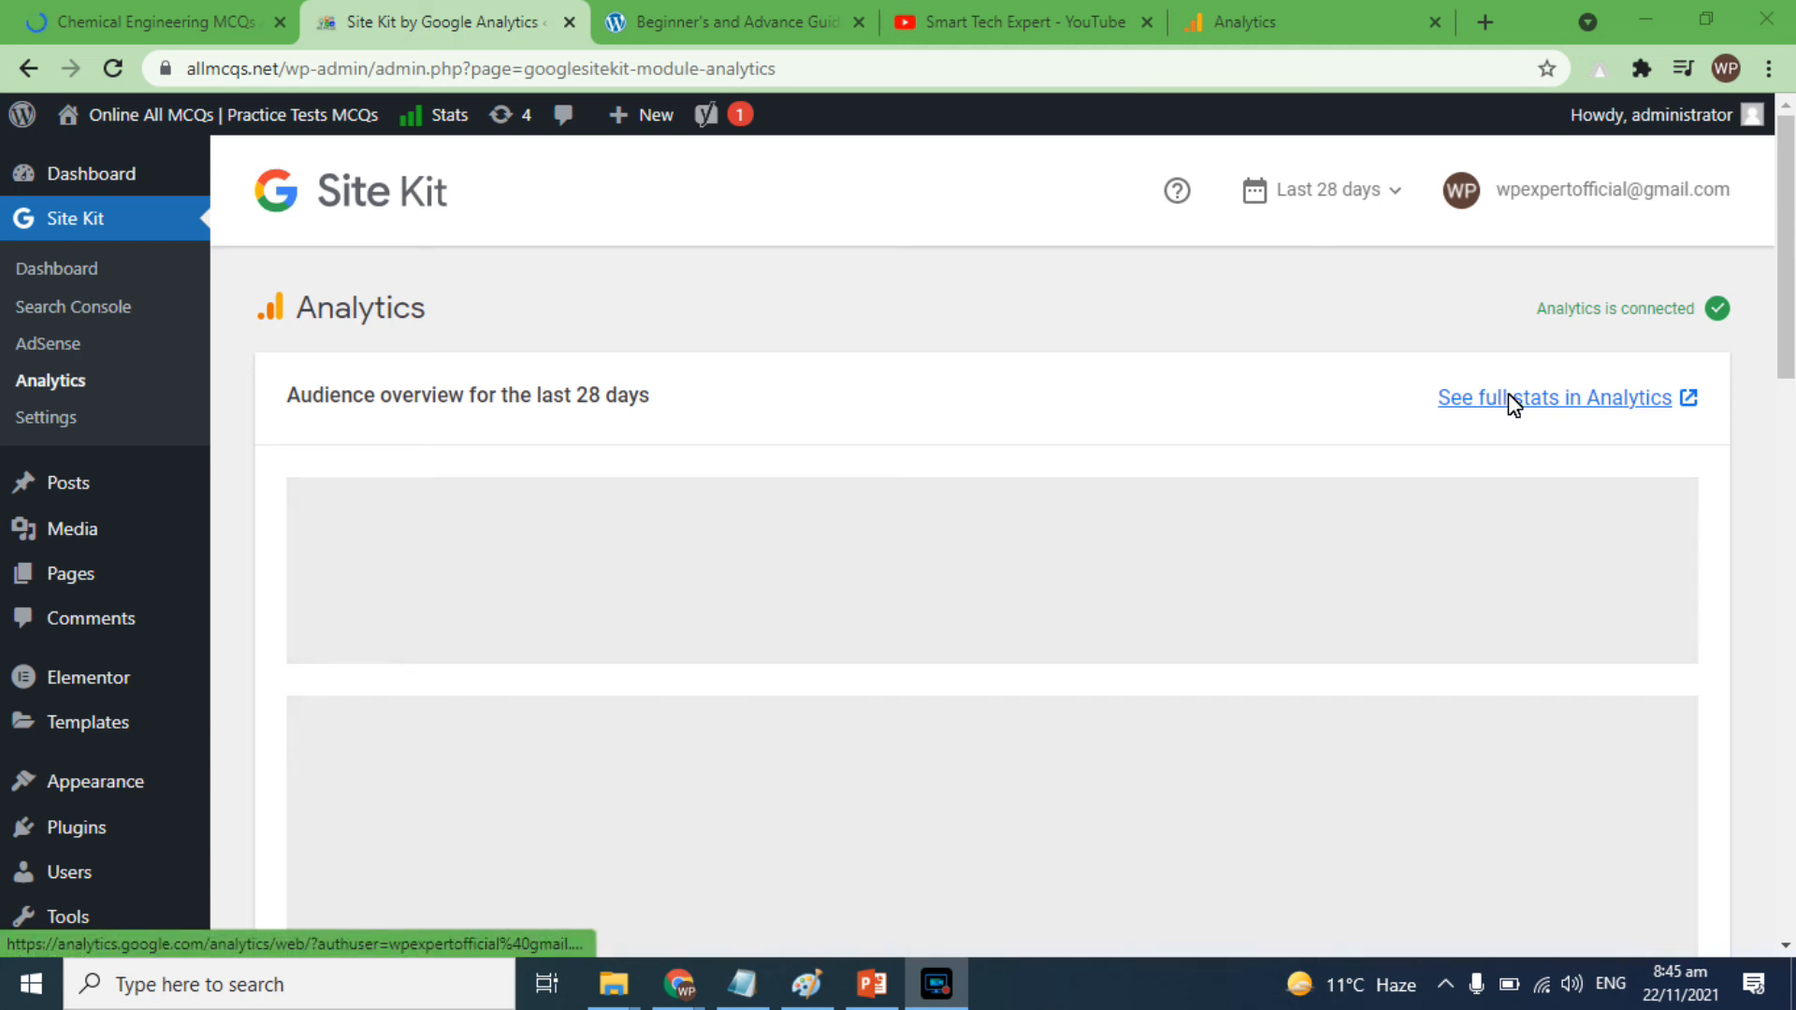
{"action": "left_click", "coordinate": [1513, 402]}
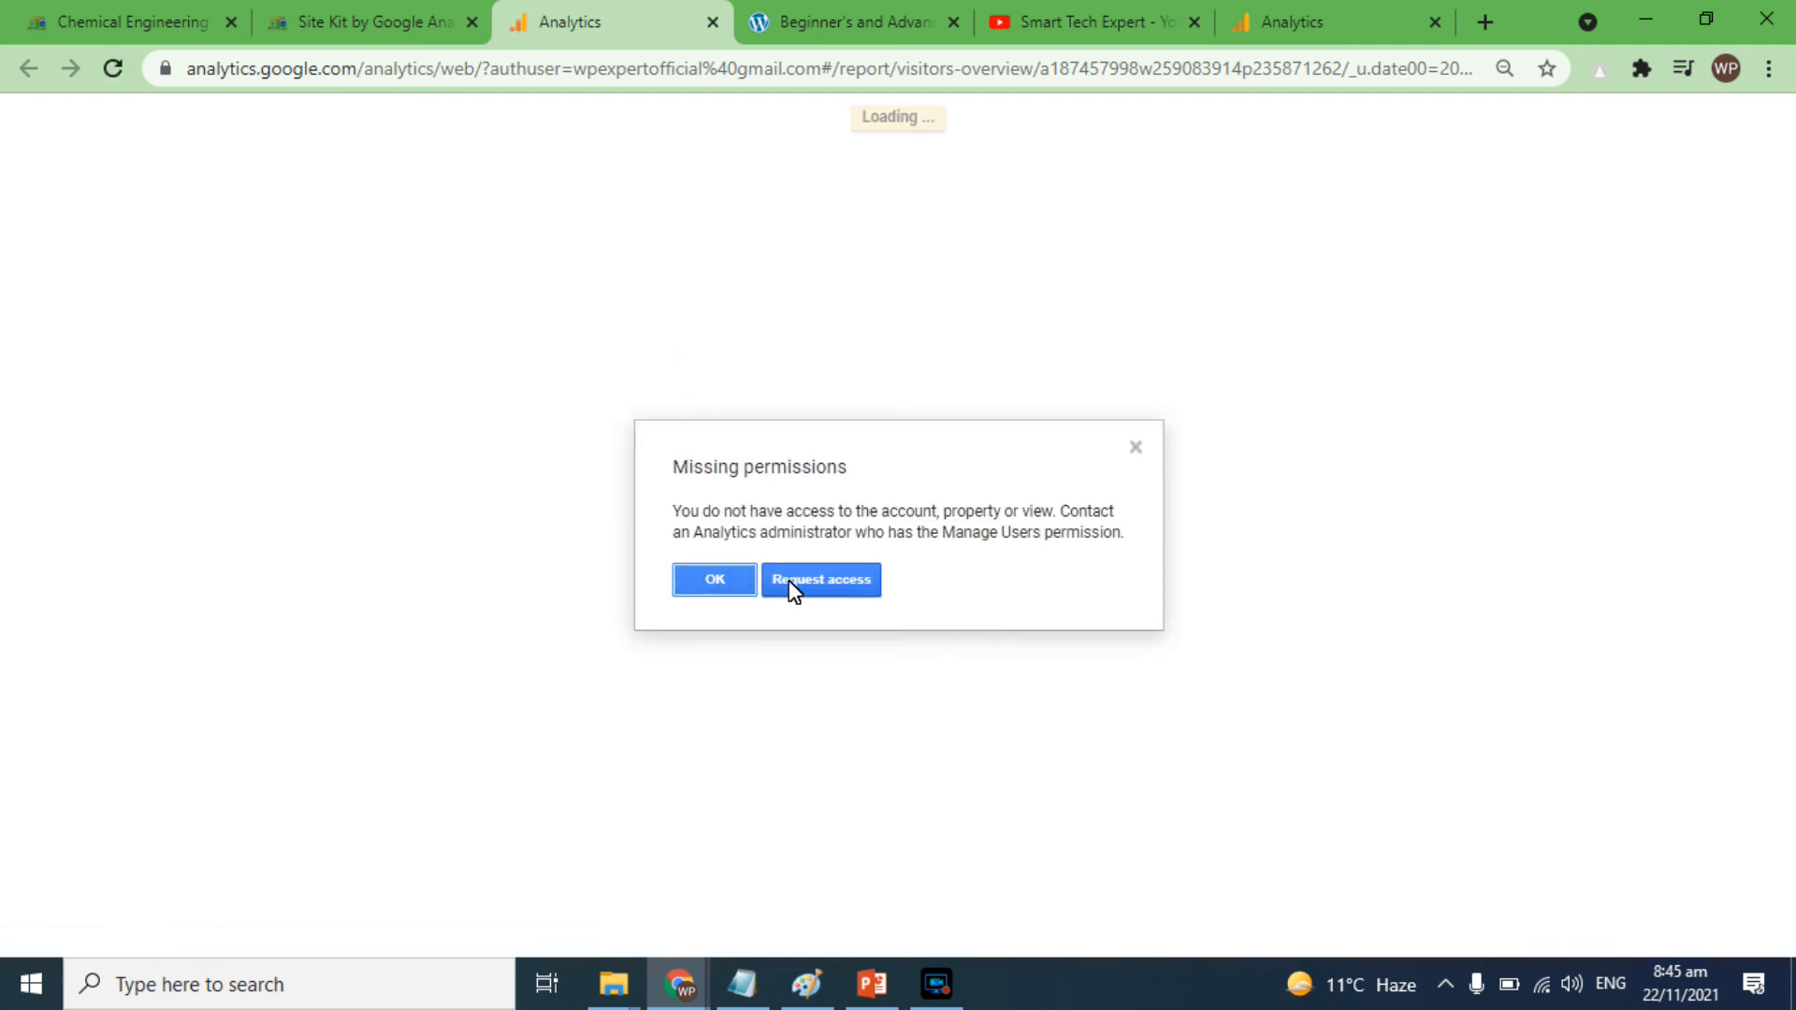
{"action": "left_click", "coordinate": [740, 588]}
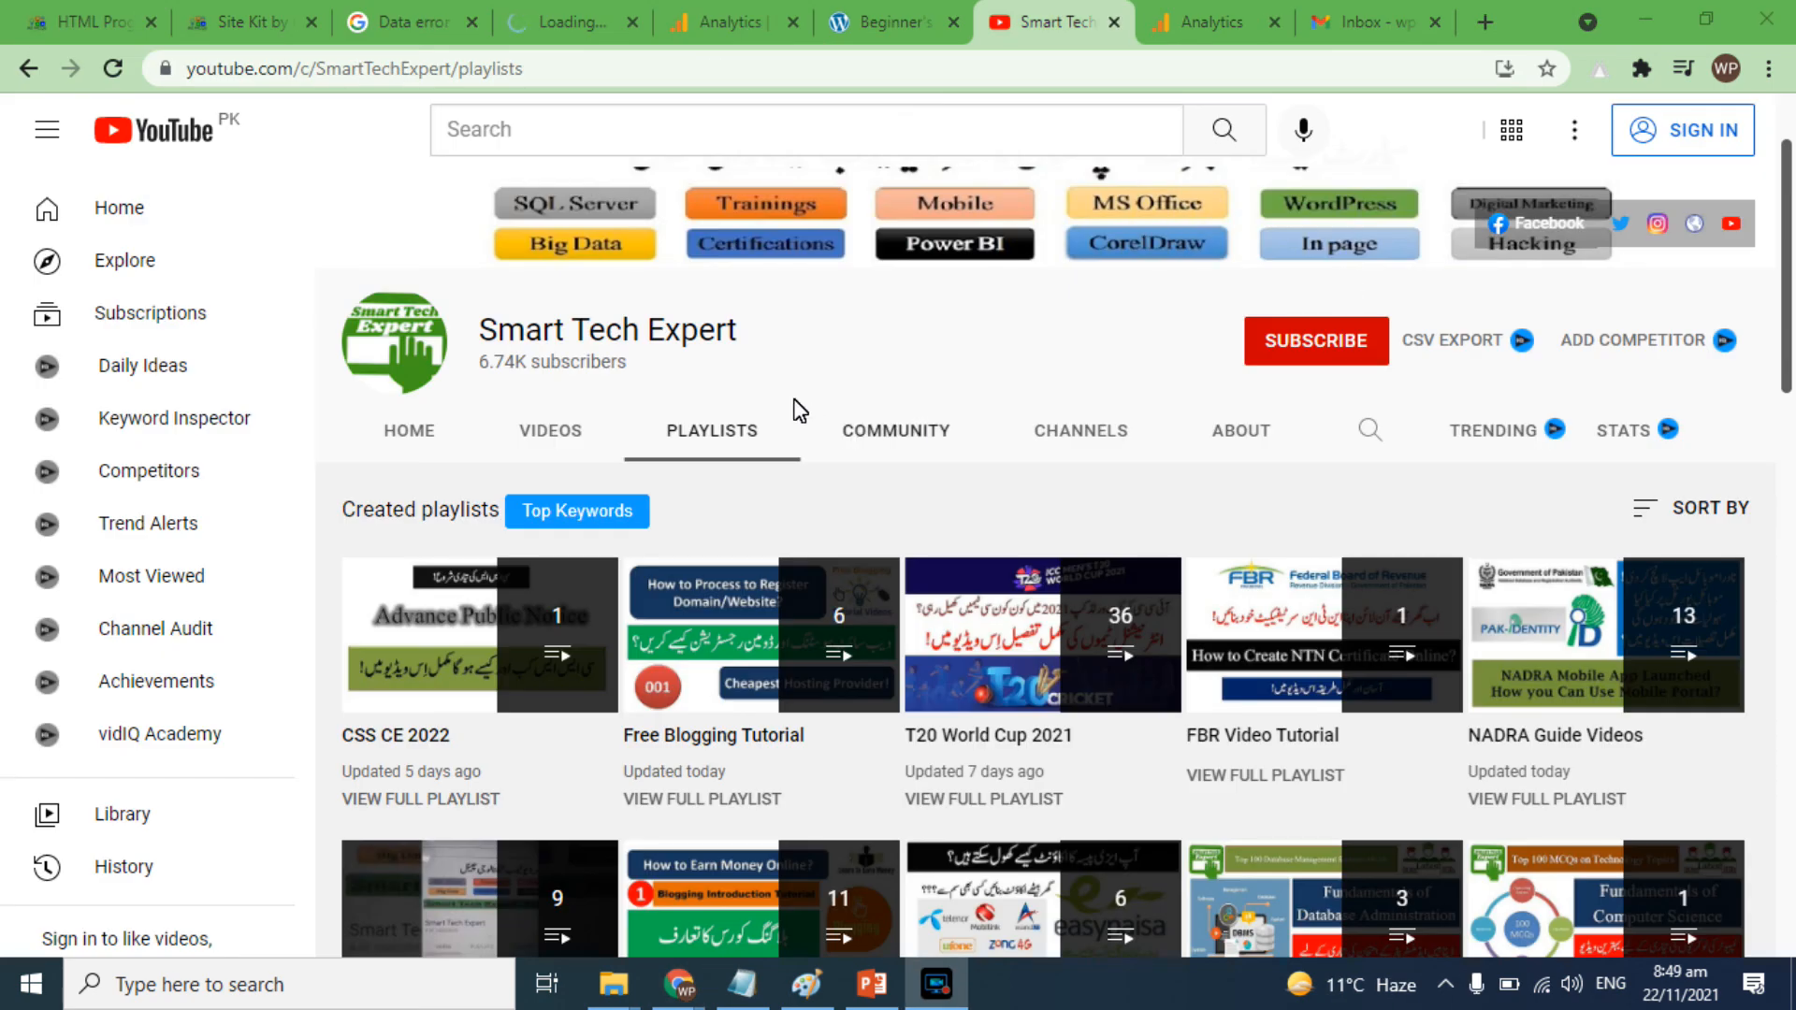
Review the All MCQs web stream details and realtime overview in Google Analytics, and open the Reports snapshot
{"action": "left_click", "coordinate": [1189, 7]}
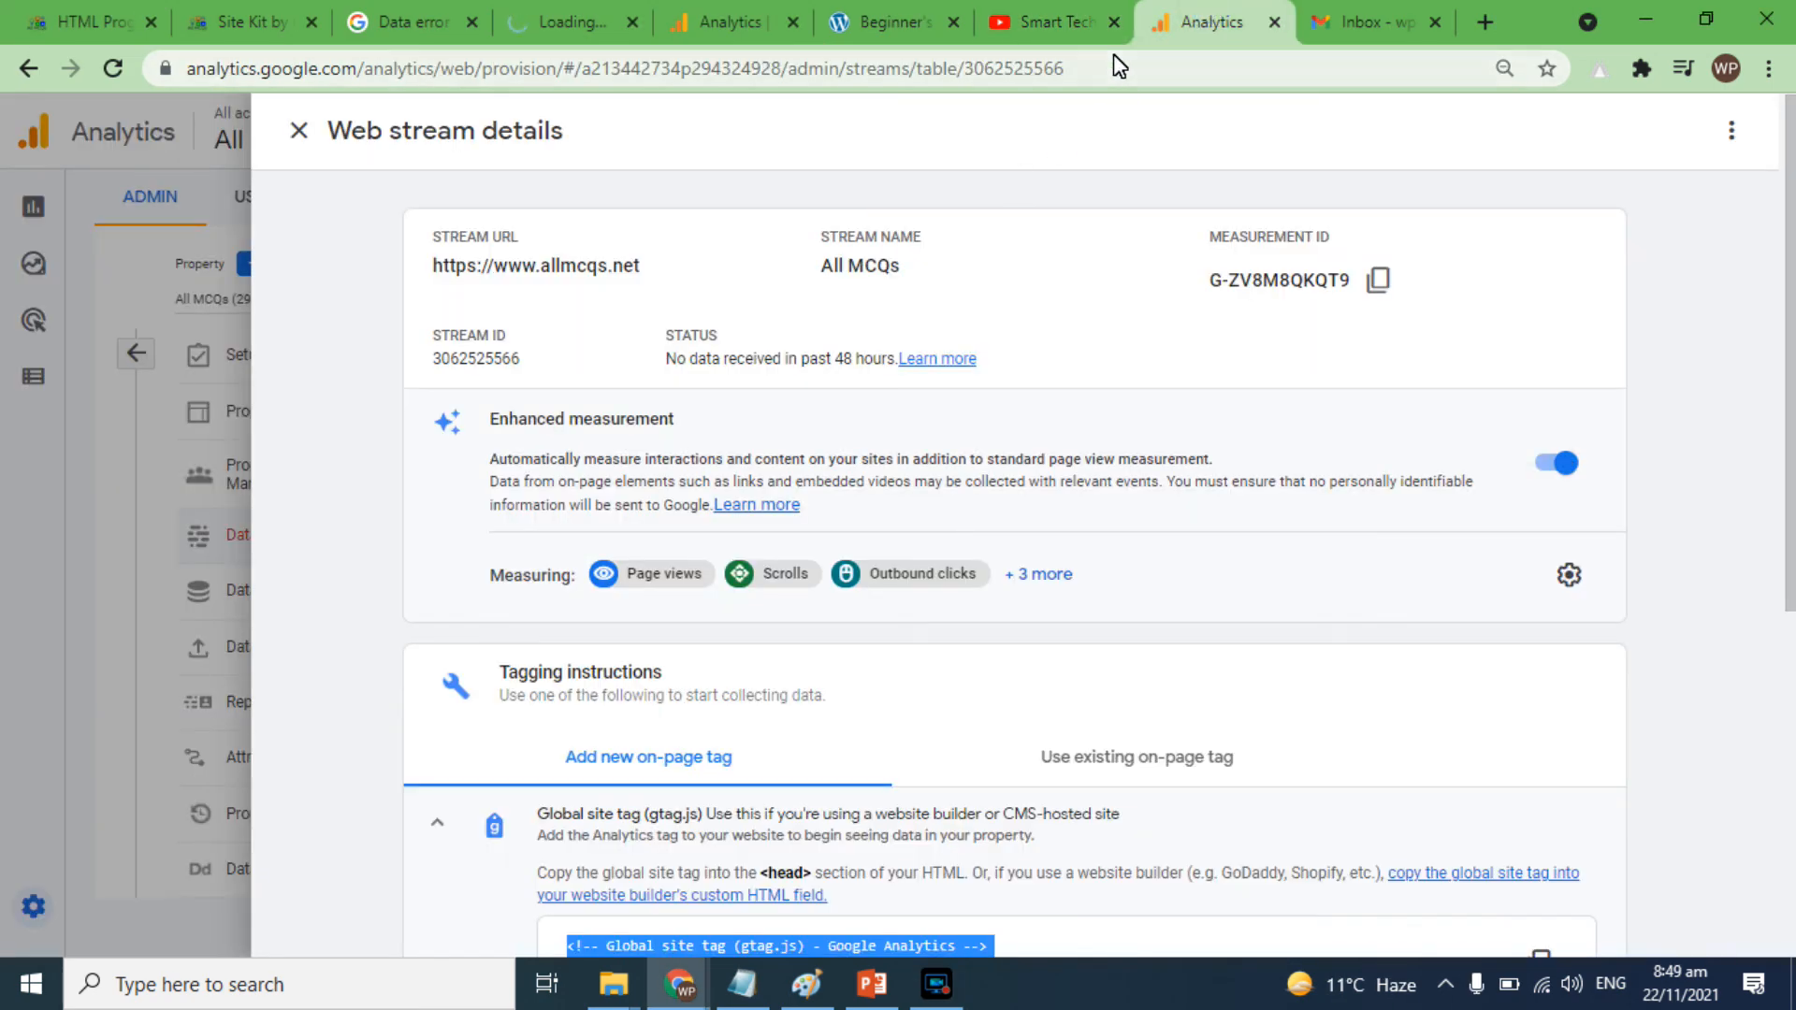
{"action": "left_click", "coordinate": [728, 13]}
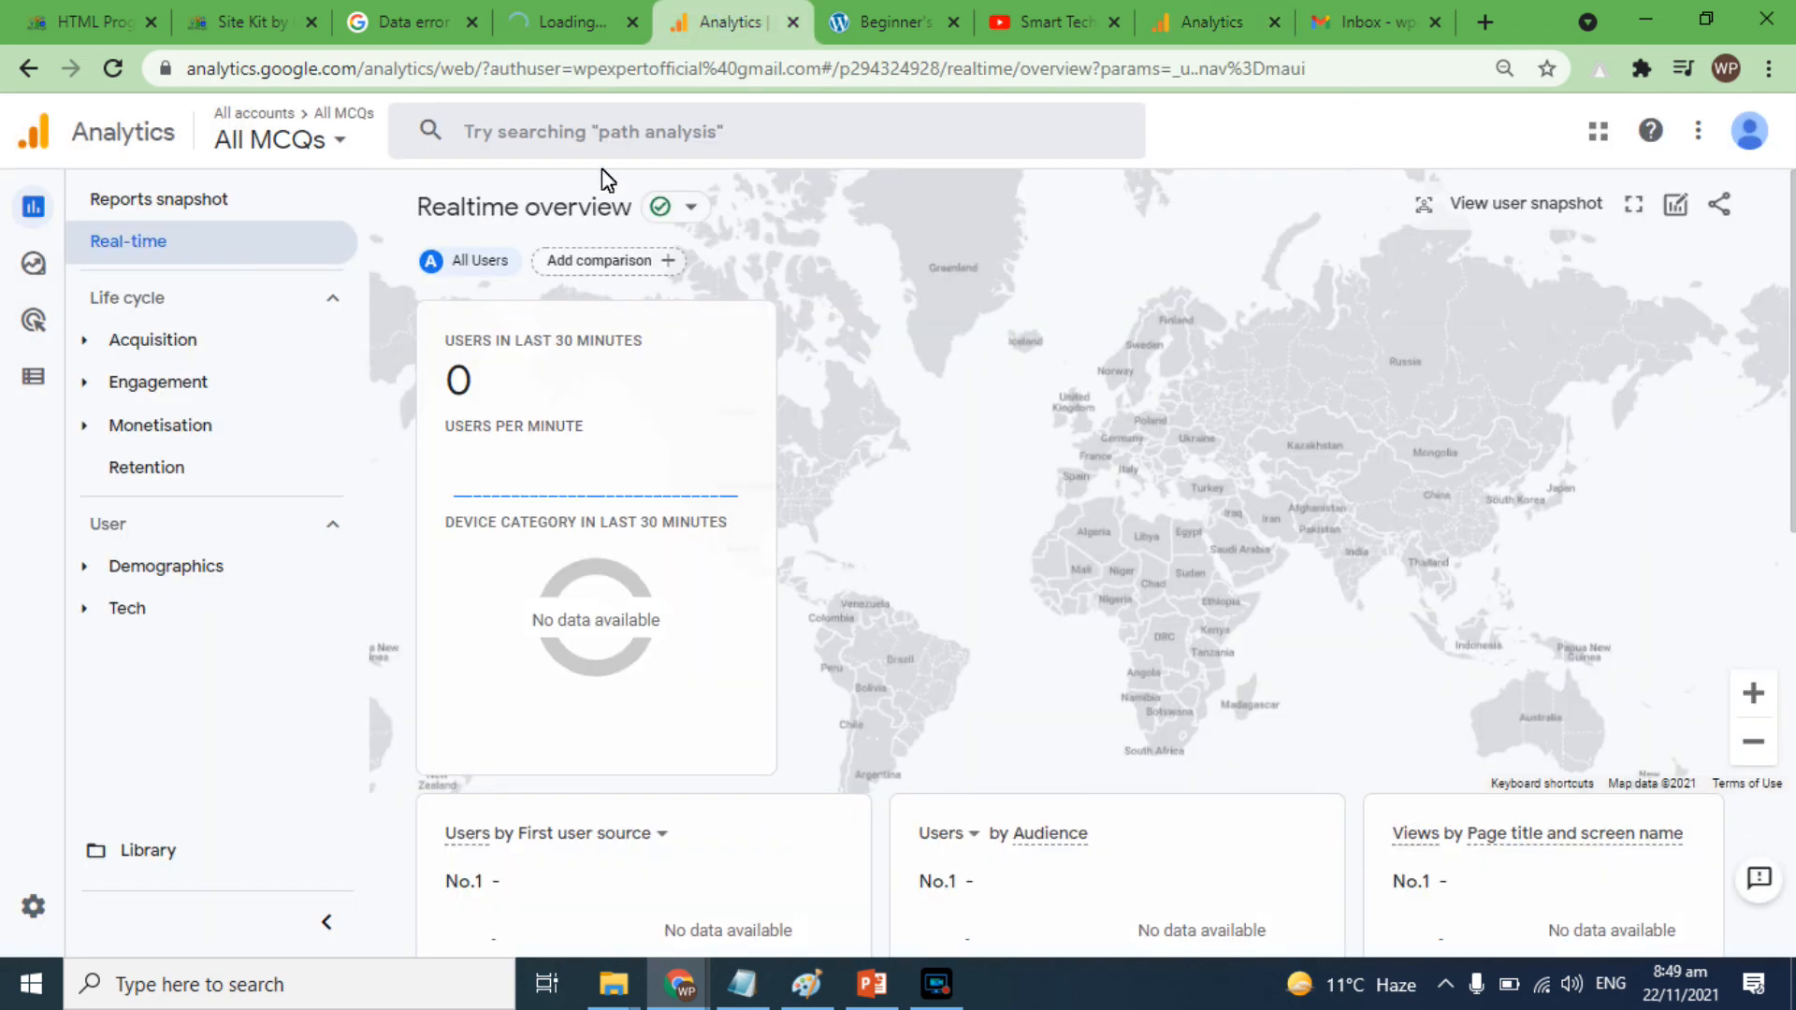
{"action": "left_click", "coordinate": [168, 204]}
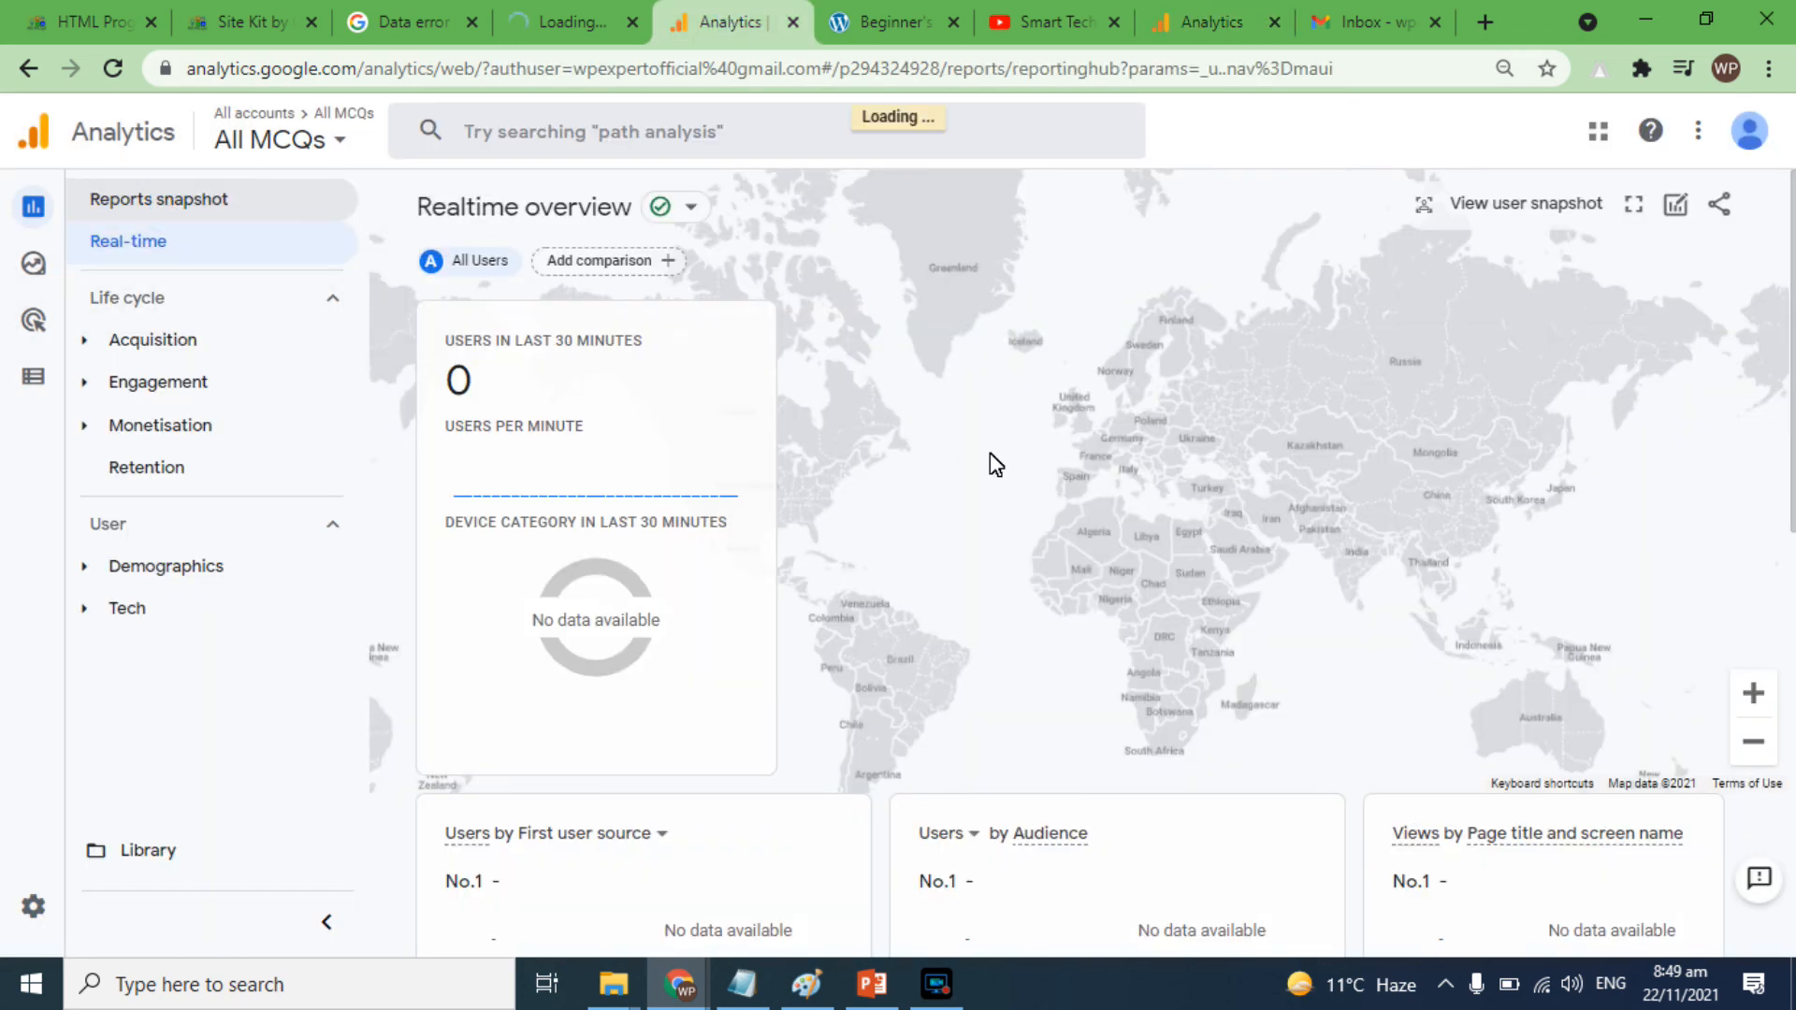